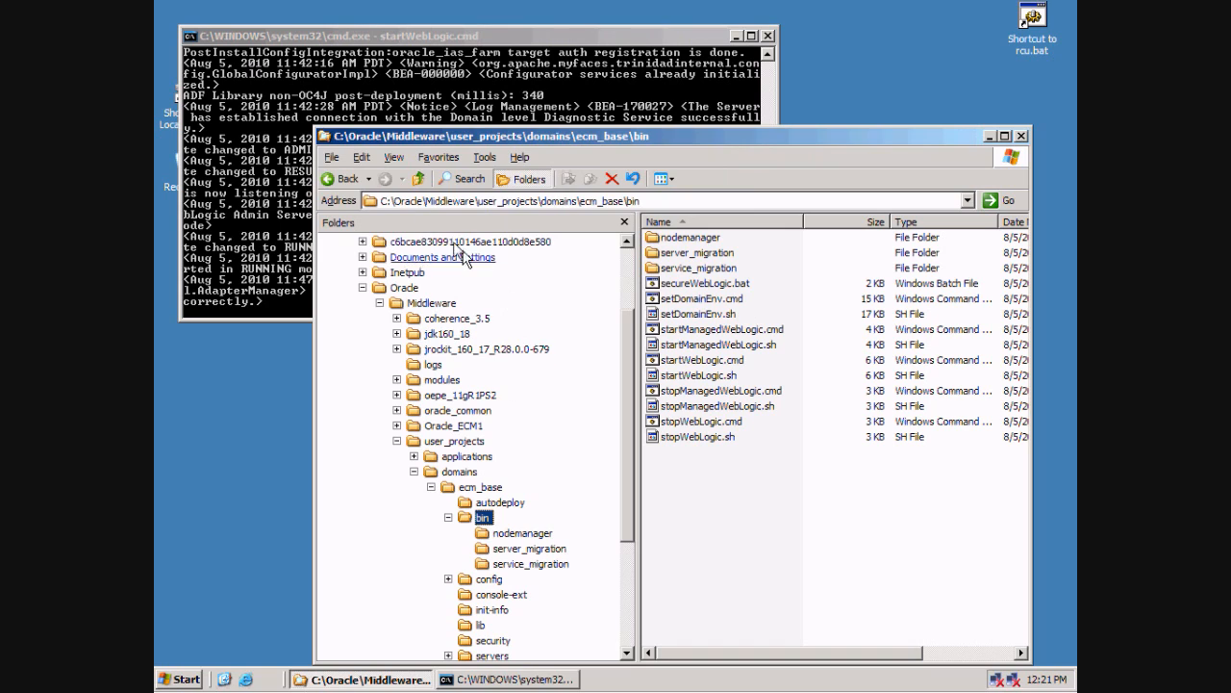
Trace the ecm_base bin folder path in Explorer, select startManagedWebLogic.cmd, and open the Start menu.
left_click(484, 204)
left_click(476, 202)
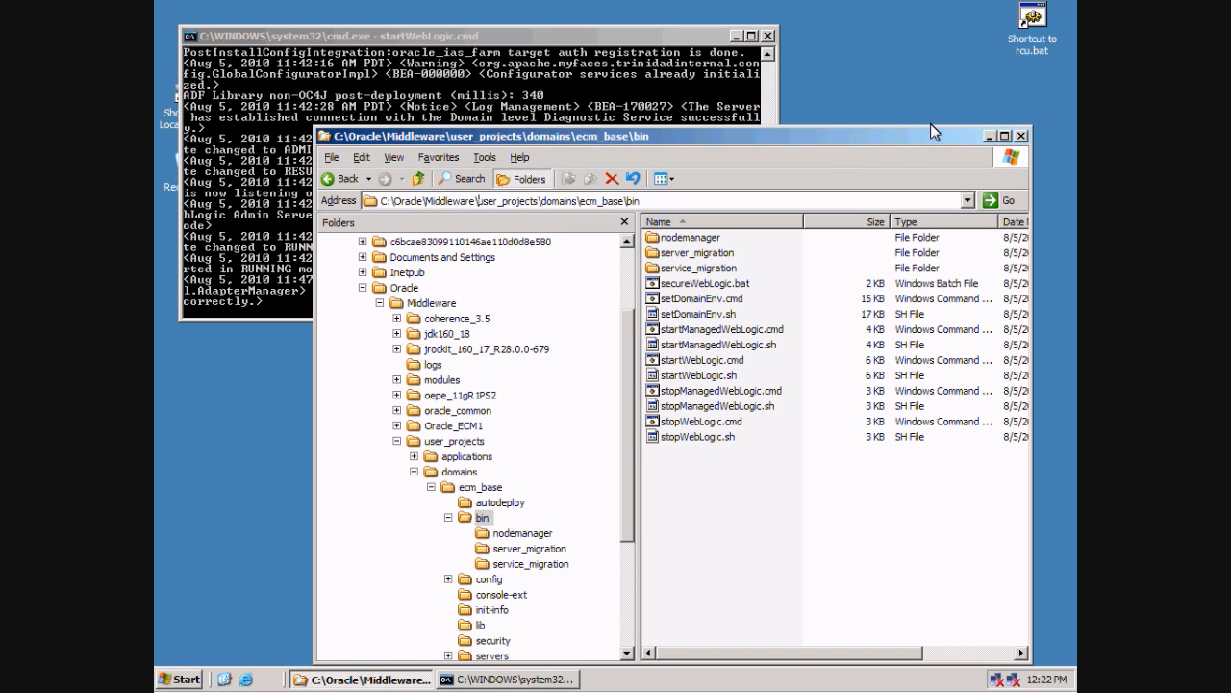
key("shift+Home")
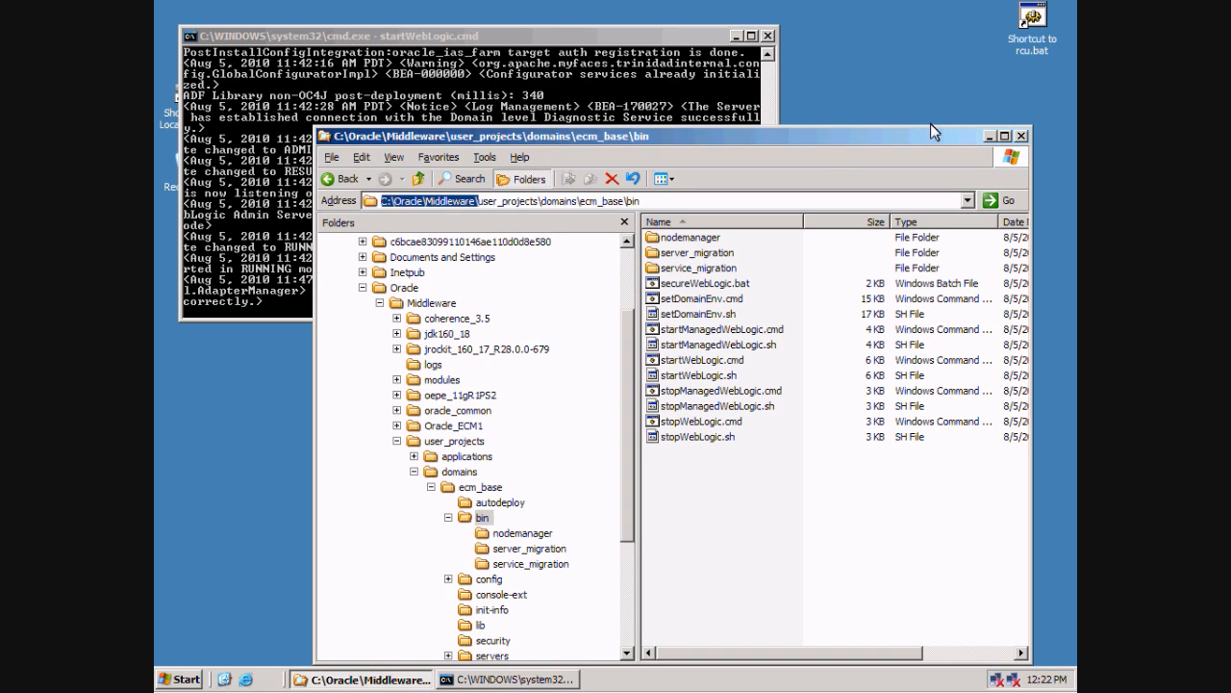
key("Right")
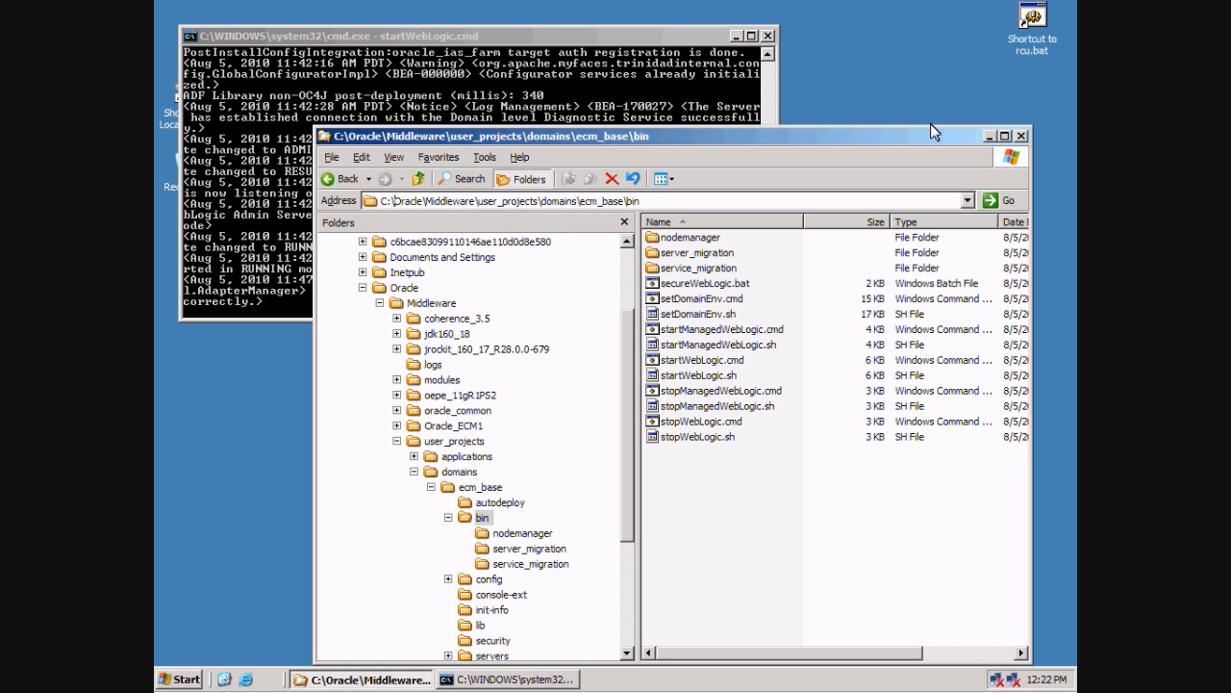
key("ctrl+shift+Right")
key("shift+Right")
key("shift+Right")
key("shift+Right")
key("shift+Right")
key("shift+Right")
key("shift+Right")
key("shift+Right")
key("Right")
key("Right")
key("shift+Right")
key("shift+Right")
key("shift+Right")
key("shift+Right")
key("shift+Right")
key("shift+Right")
key("shift+Right")
key("shift+Right")
left_click(700, 331)
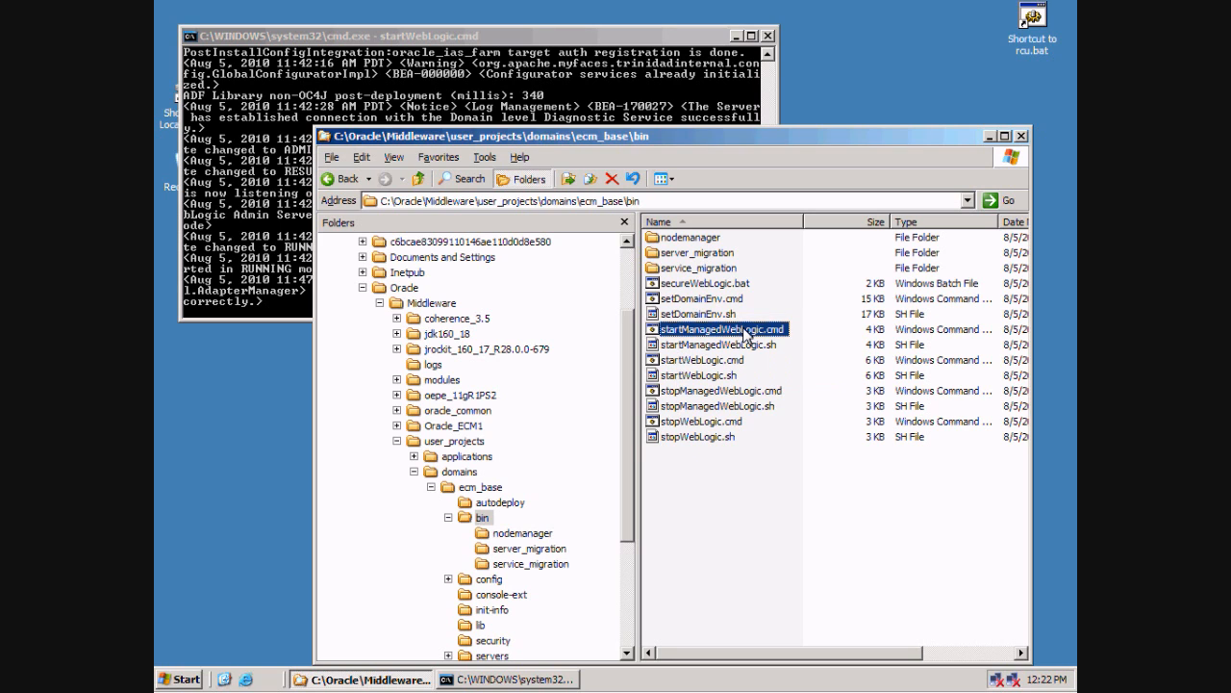
left_click(188, 678)
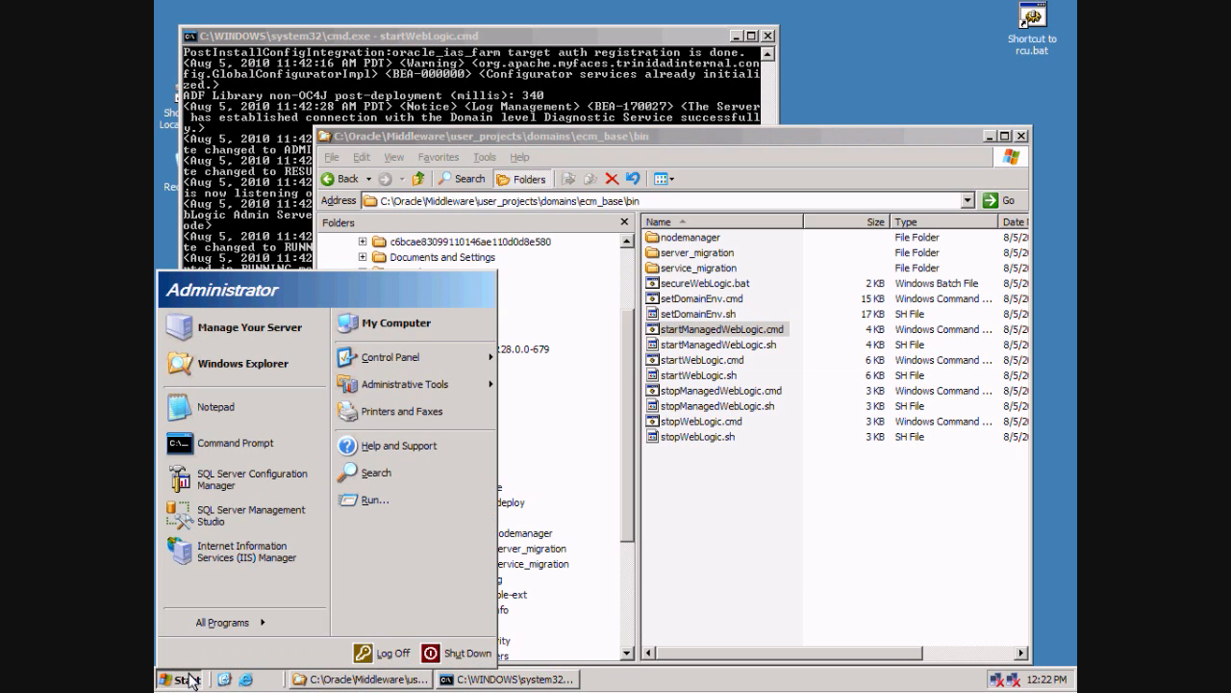
Open a new Command Prompt and copy the ecm_base bin folder path from Explorer.
left_click(239, 453)
left_click_drag(575, 98, 519, 386)
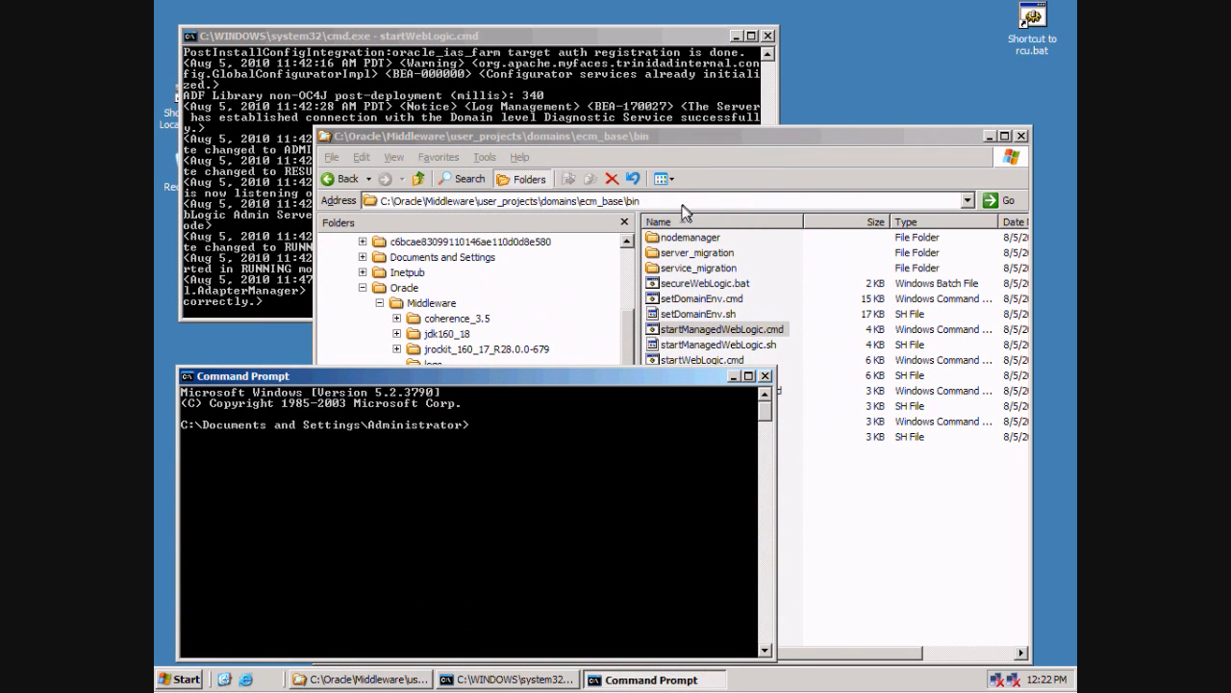
left_click(683, 207)
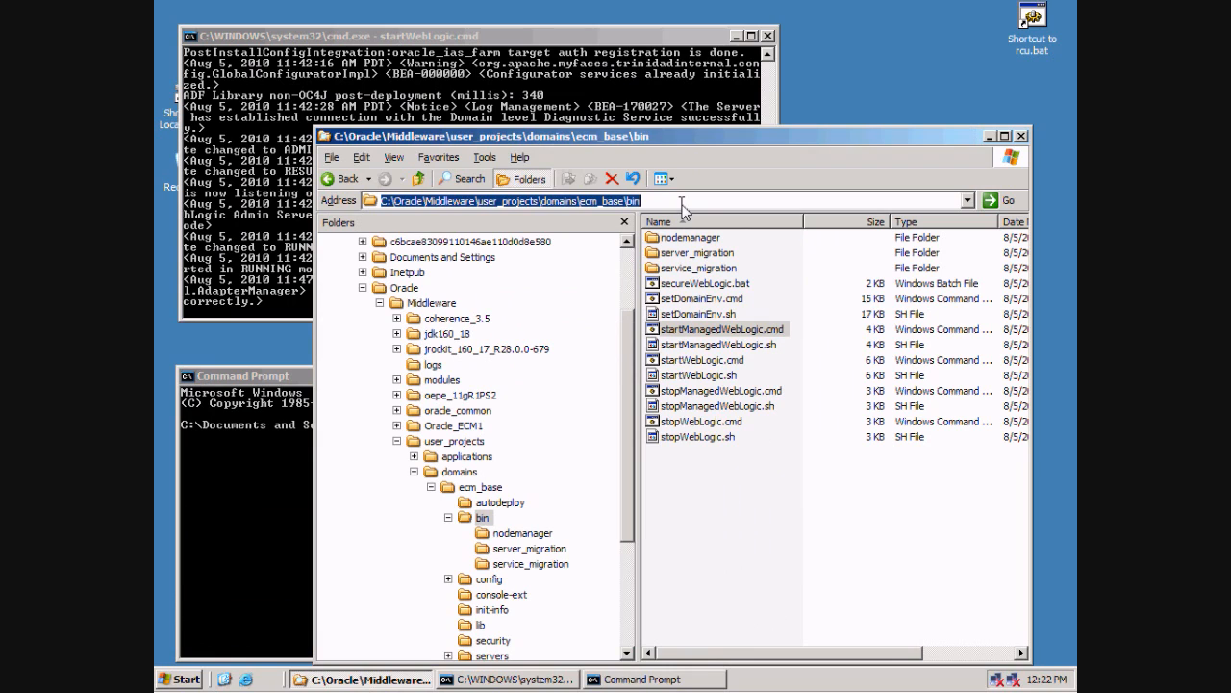
left_click(290, 382)
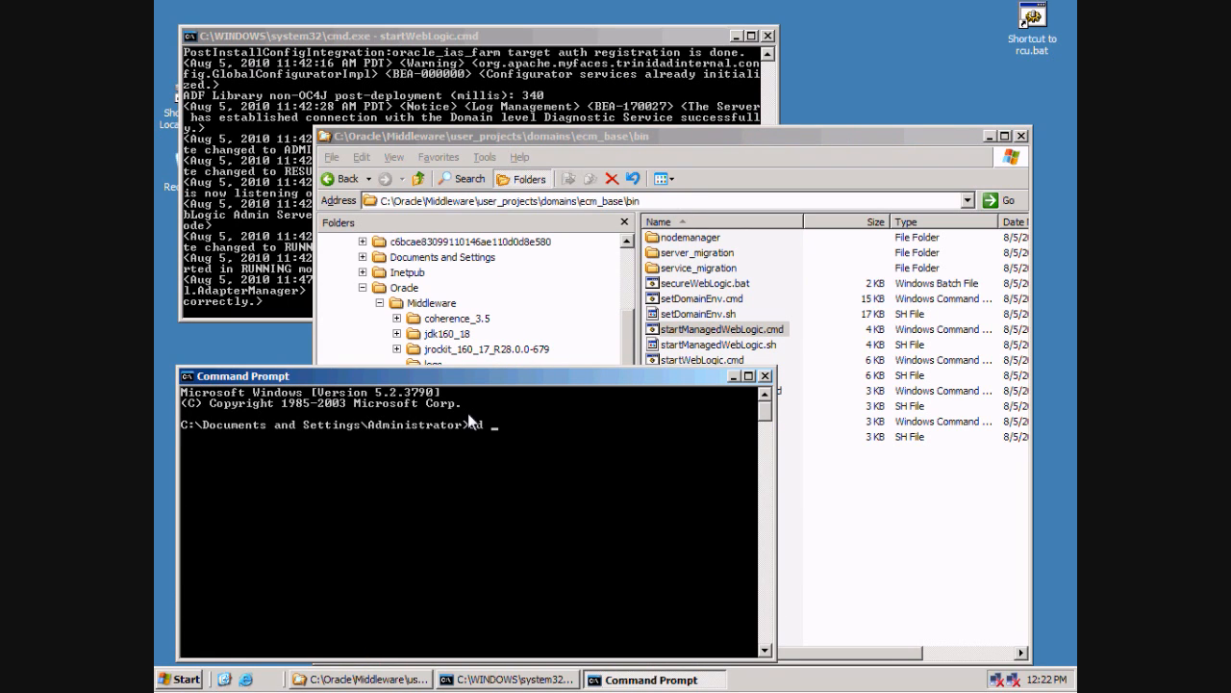
Change into the pasted bin folder path and enter startManagedWebLogic.cmd UCM_server1 without running it.
left_click(188, 377)
mouse_move(252, 505)
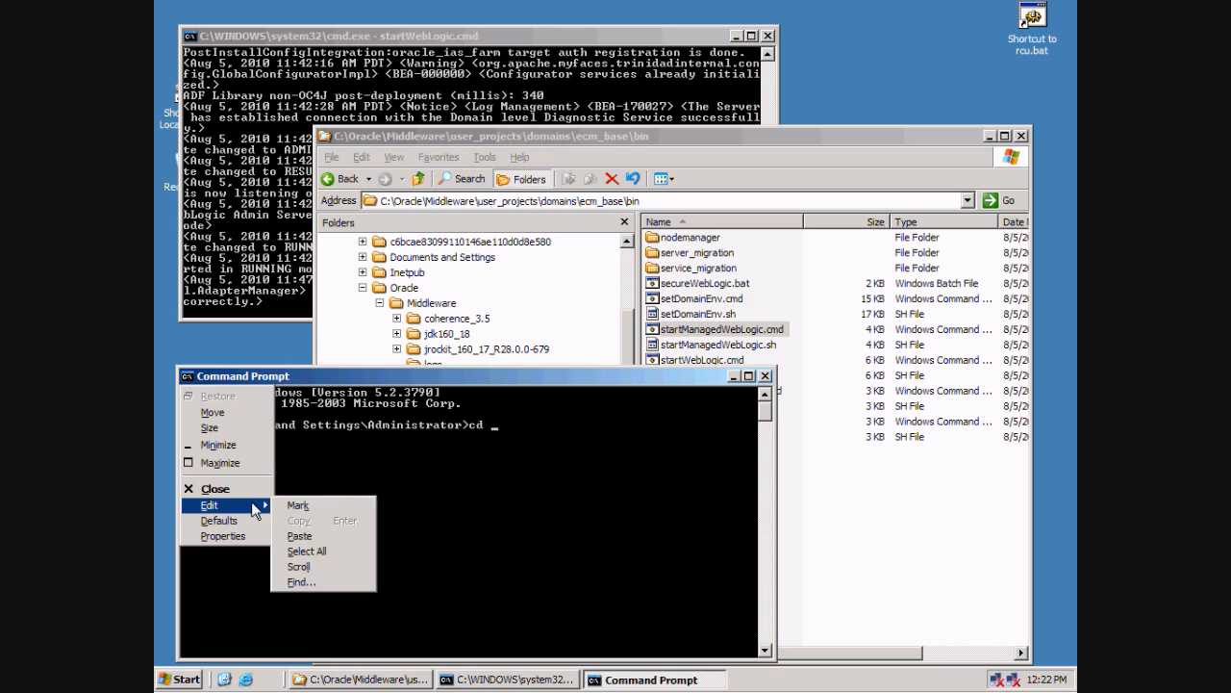
left_click(321, 535)
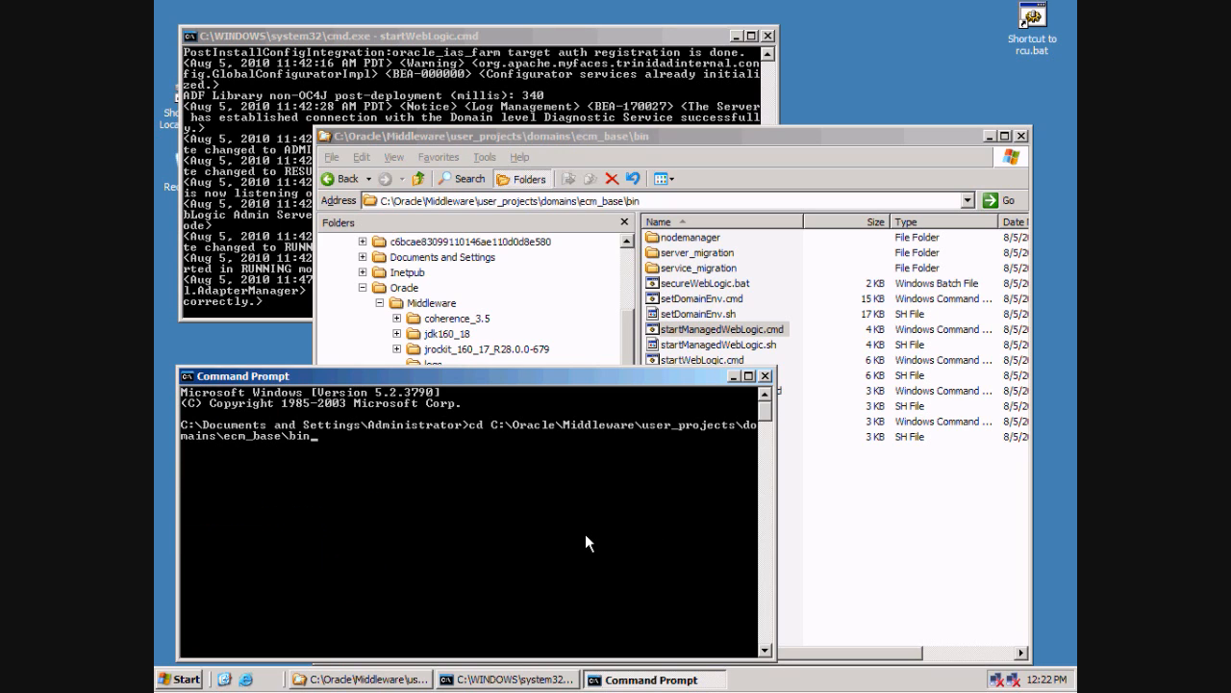
key("Return")
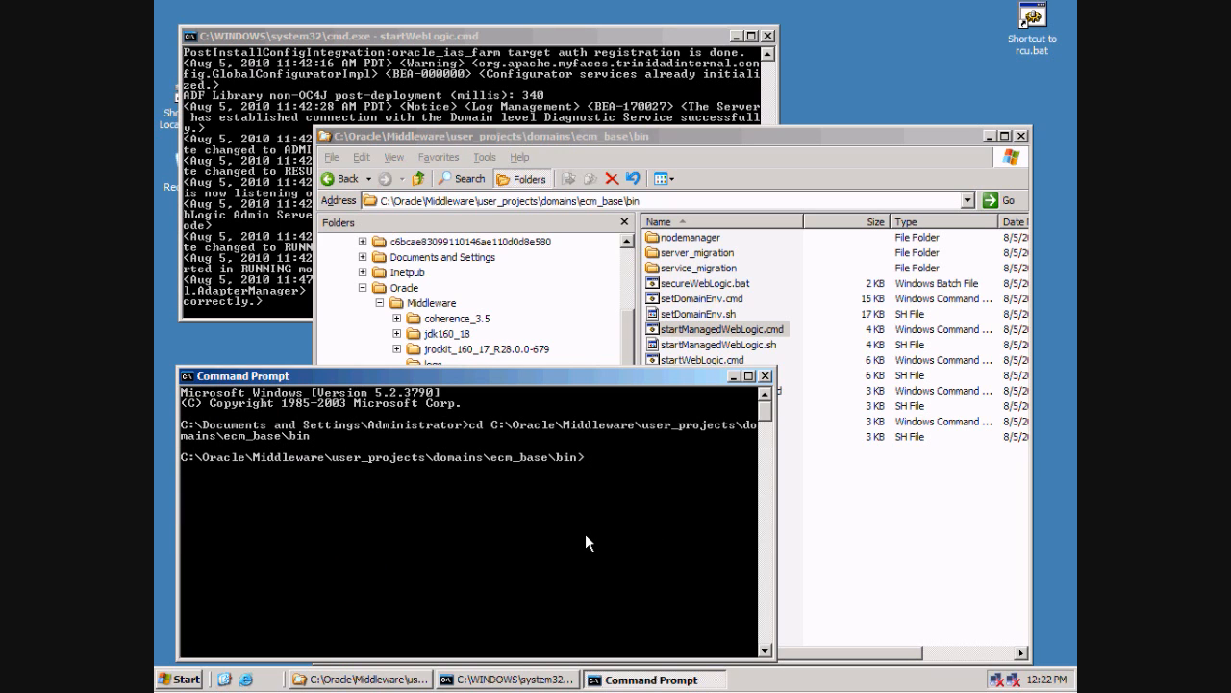
type("startManagedWebLogic")
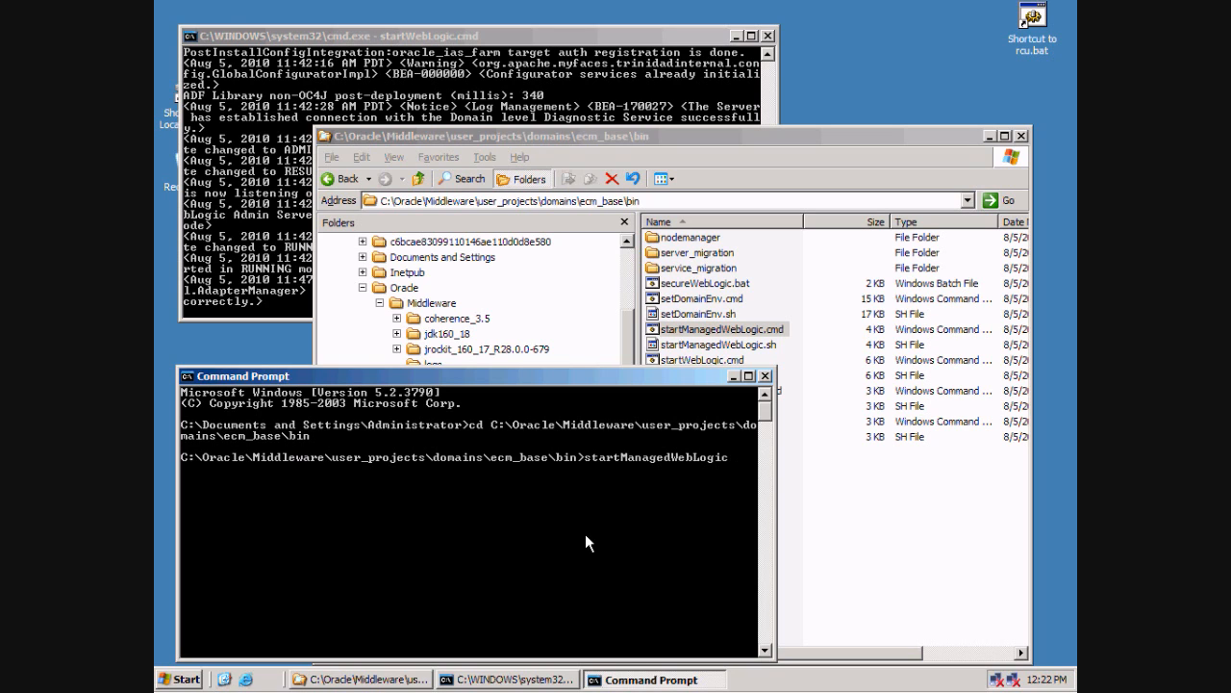
type(".cmd")
type("UCM_server1")
left_click(249, 679)
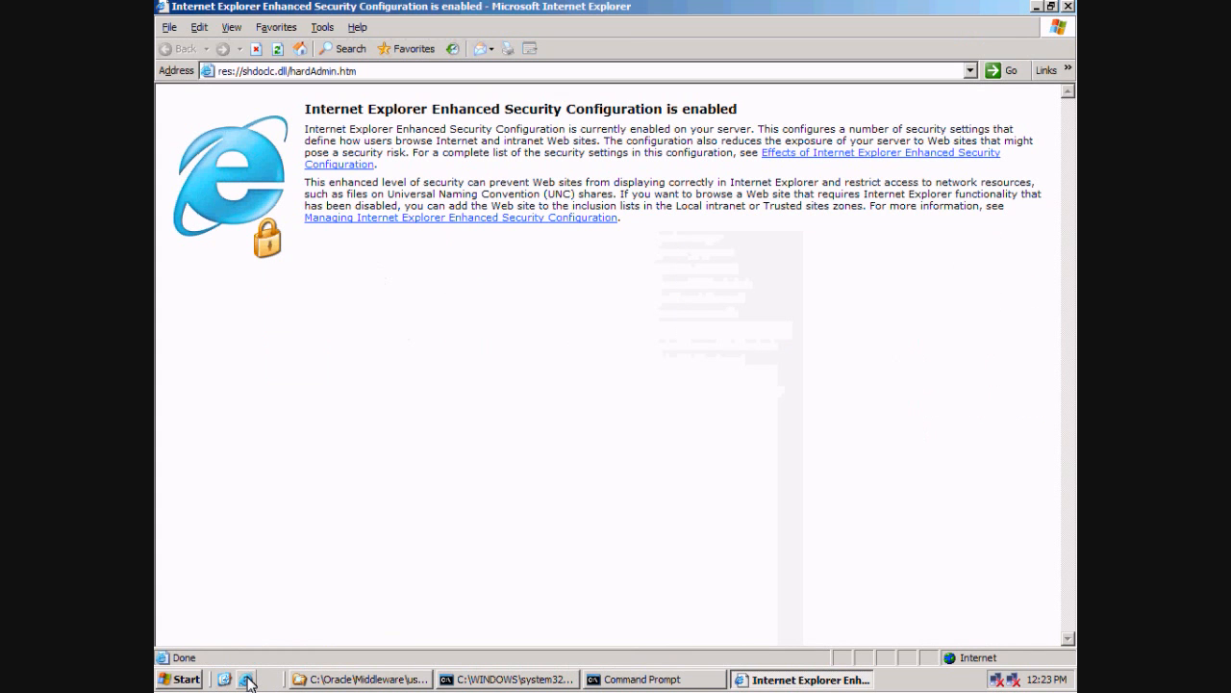
left_click(381, 70)
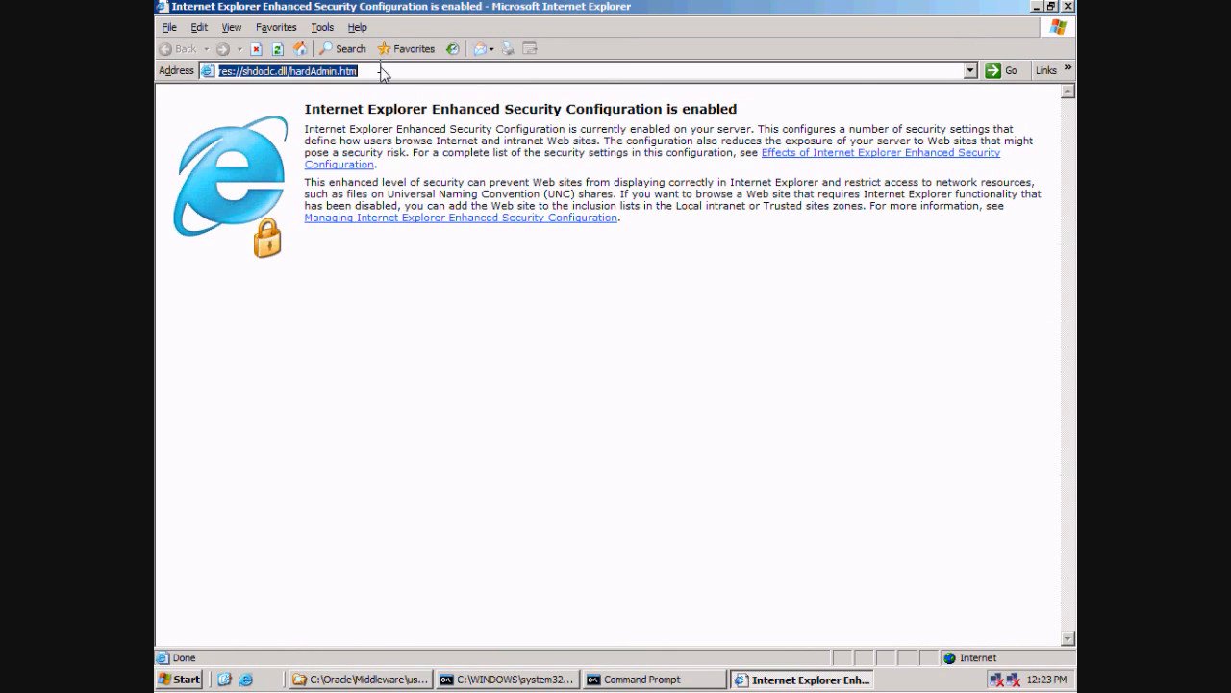
type("http")
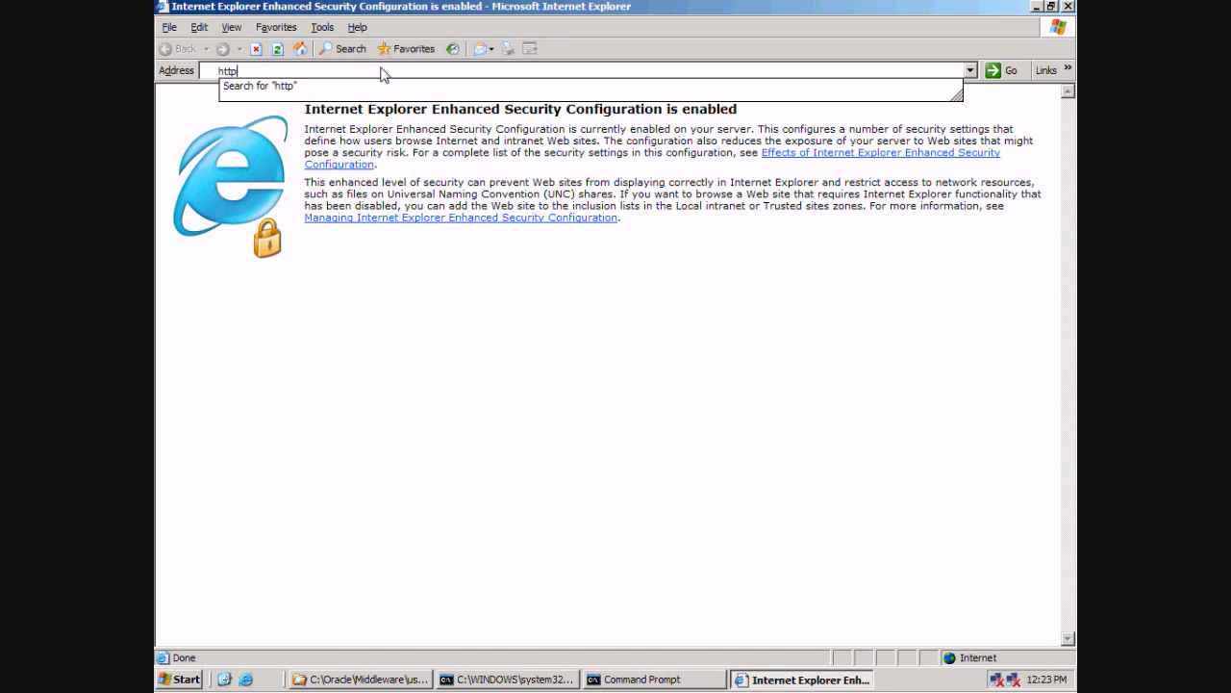
type("L")
key("BackSpace")
type("://vpcserver:7001/console")
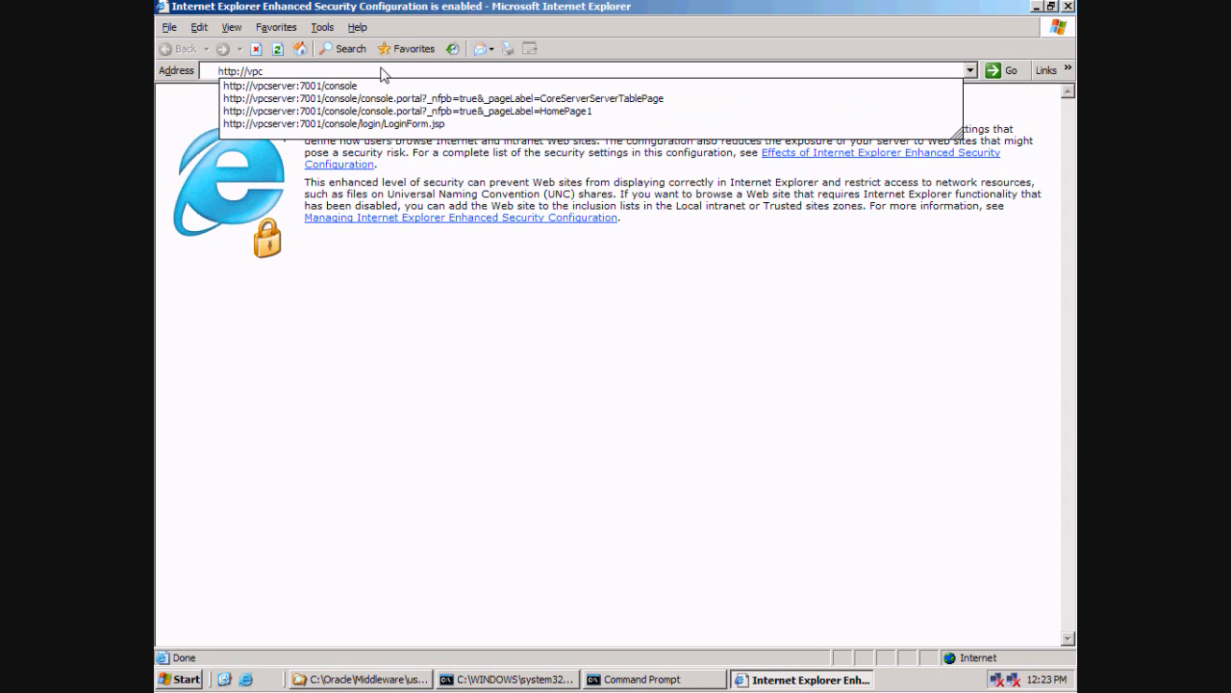
key("Down")
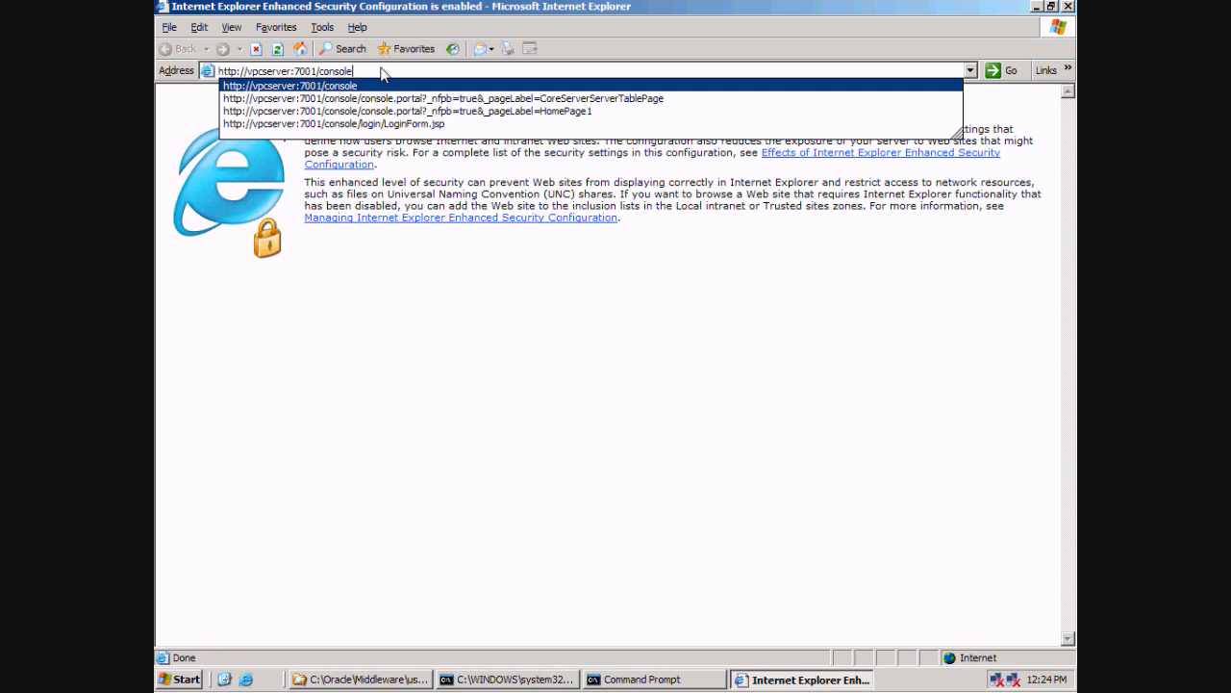
key("Return")
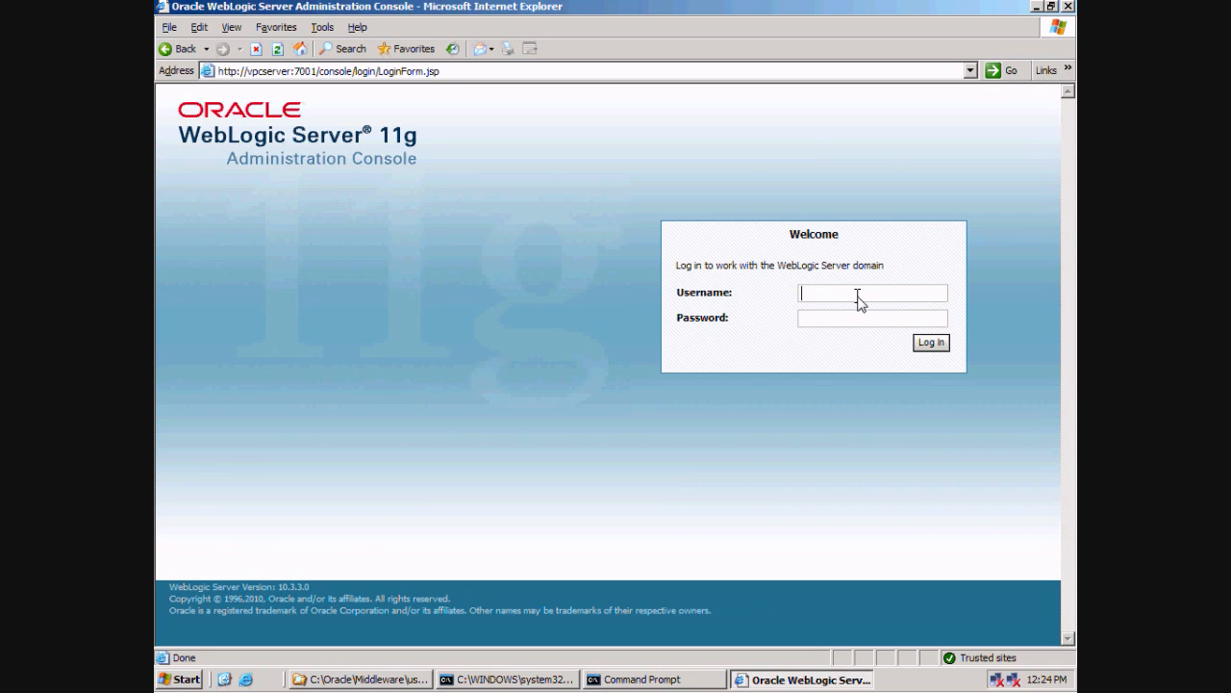
Log into the WebLogic console with the administrator username and password.
type("we")
type("blogic")
left_click(861, 319)
type("welcome1")
left_click(931, 344)
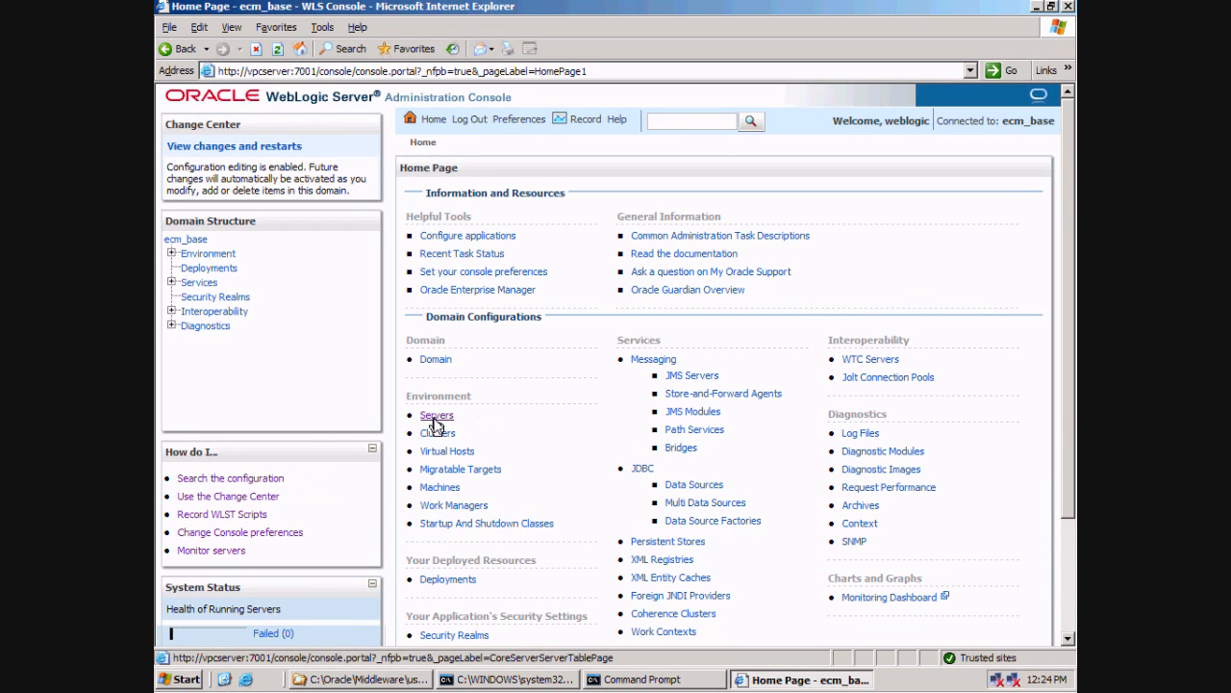
Open Environment > Servers, check AdminServer's listen port 7001, and show the Control view.
scroll(568, 433, "down", 2)
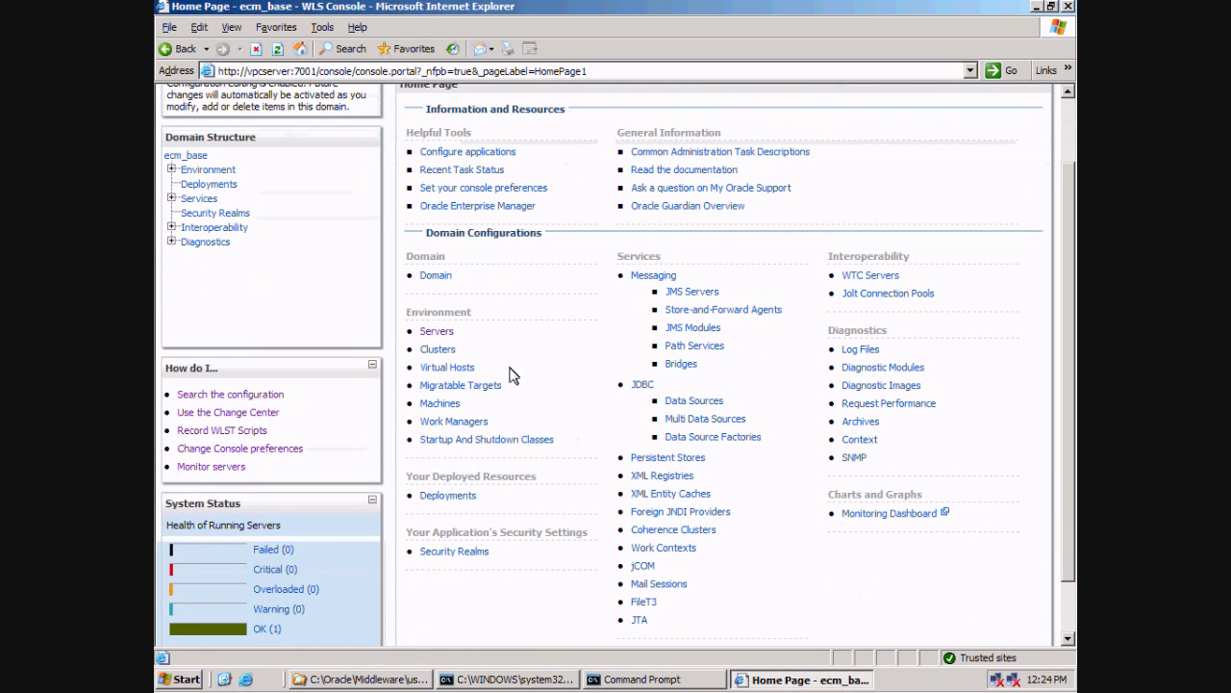
left_click(430, 332)
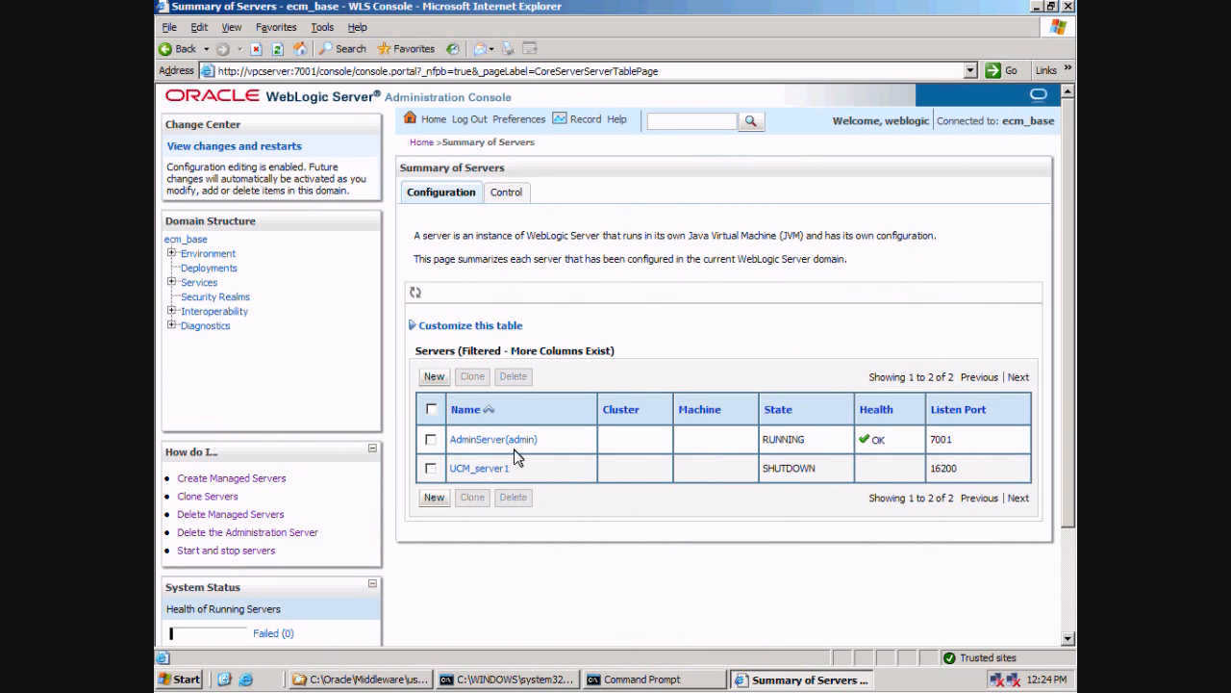
left_click_drag(772, 442, 959, 439)
left_click(1003, 444)
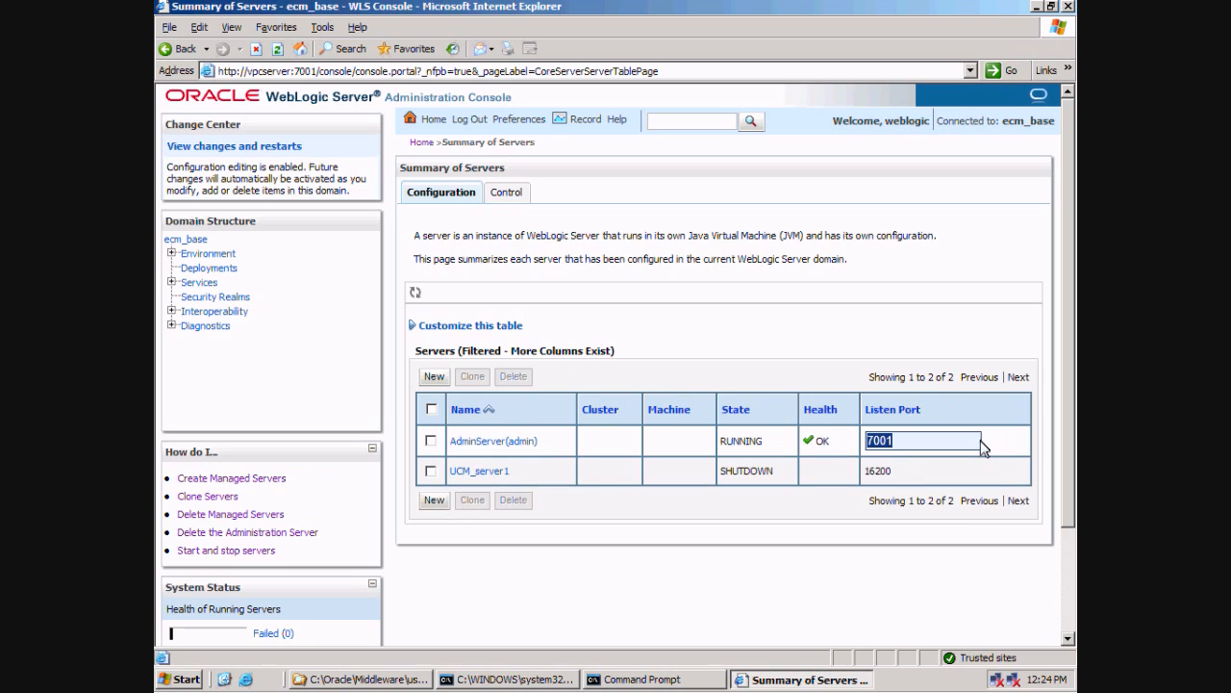
left_click(626, 491)
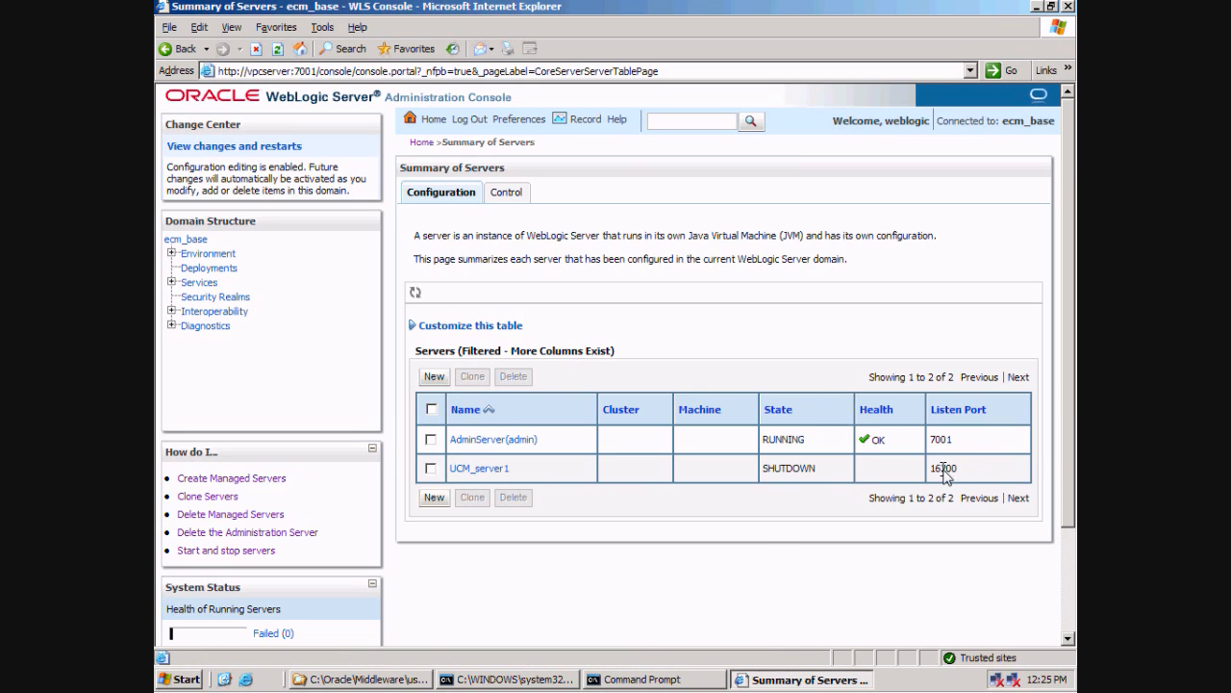
left_click(506, 195)
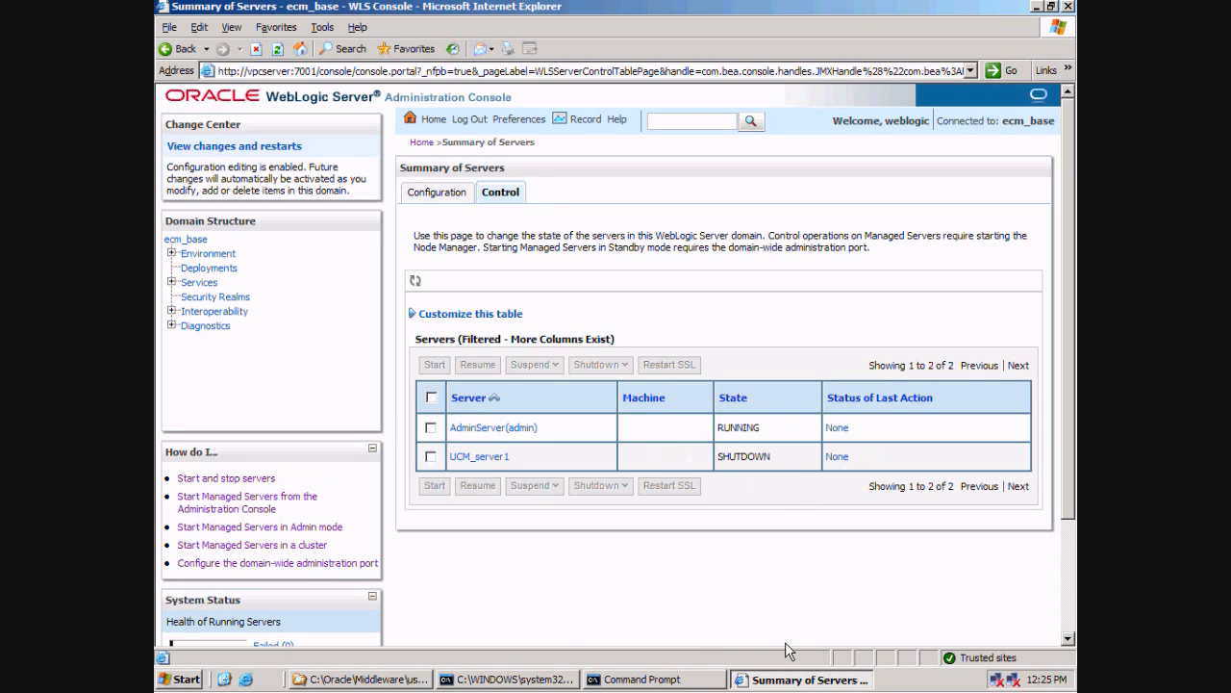
Run startManagedWebLogic.cmd UCM_server1 in the Command Prompt.
left_click(636, 680)
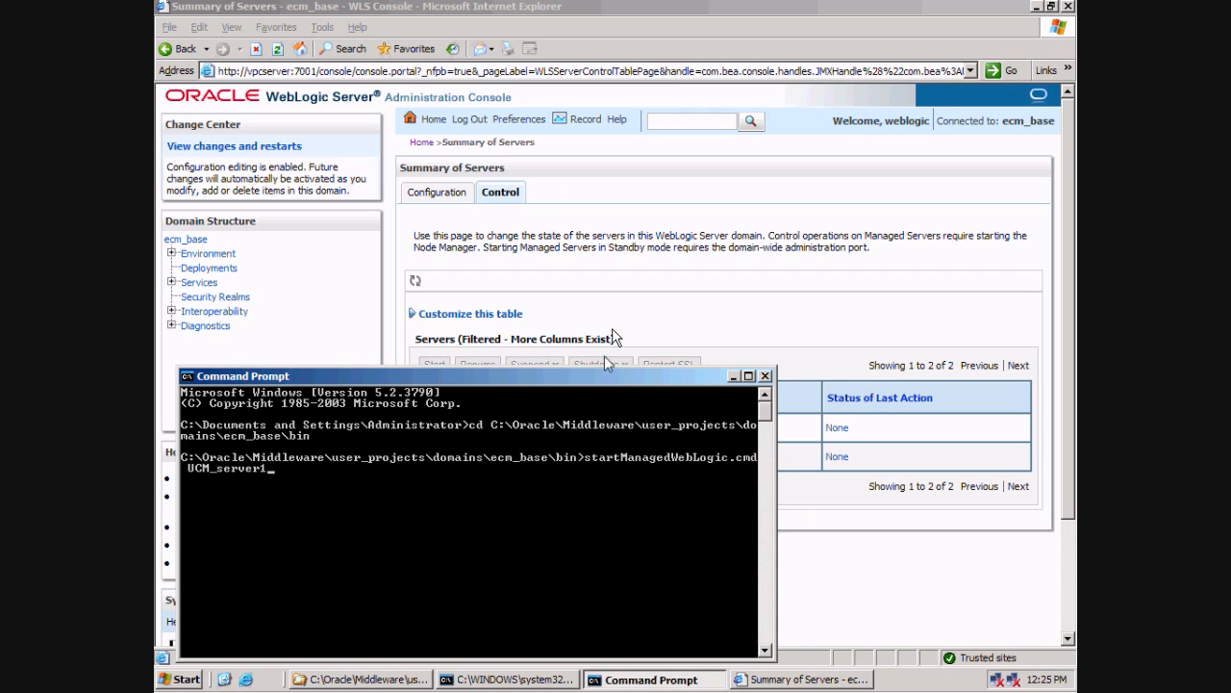
left_click(689, 317)
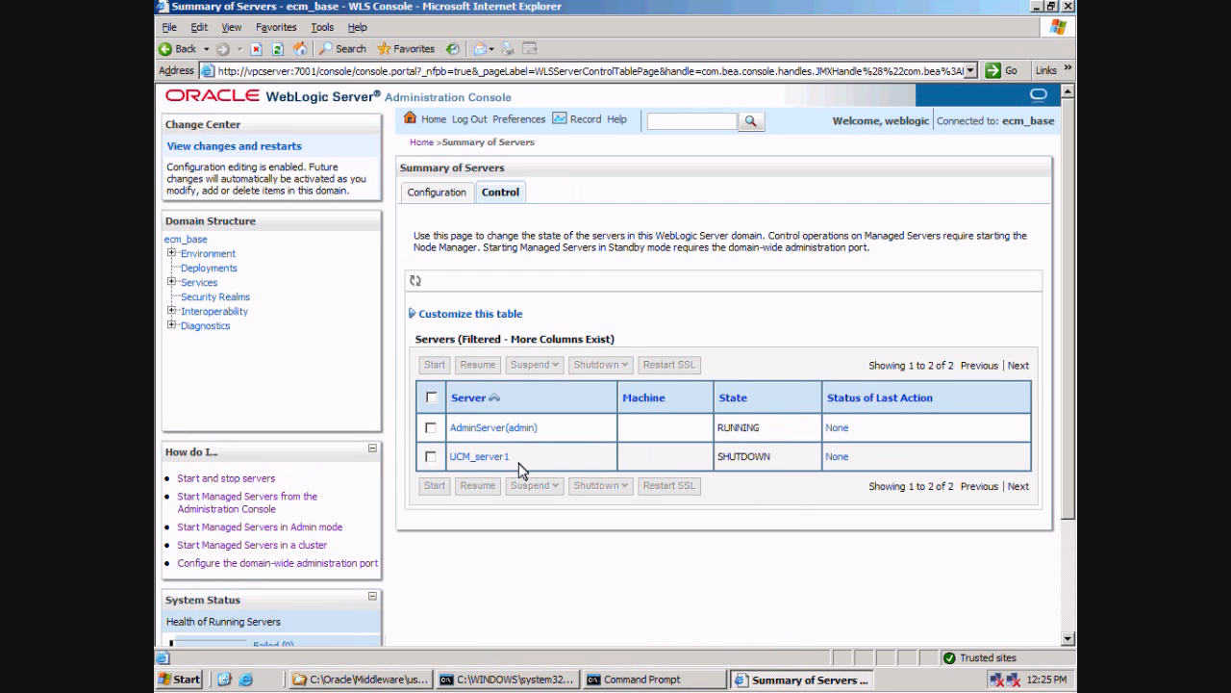
left_click(619, 678)
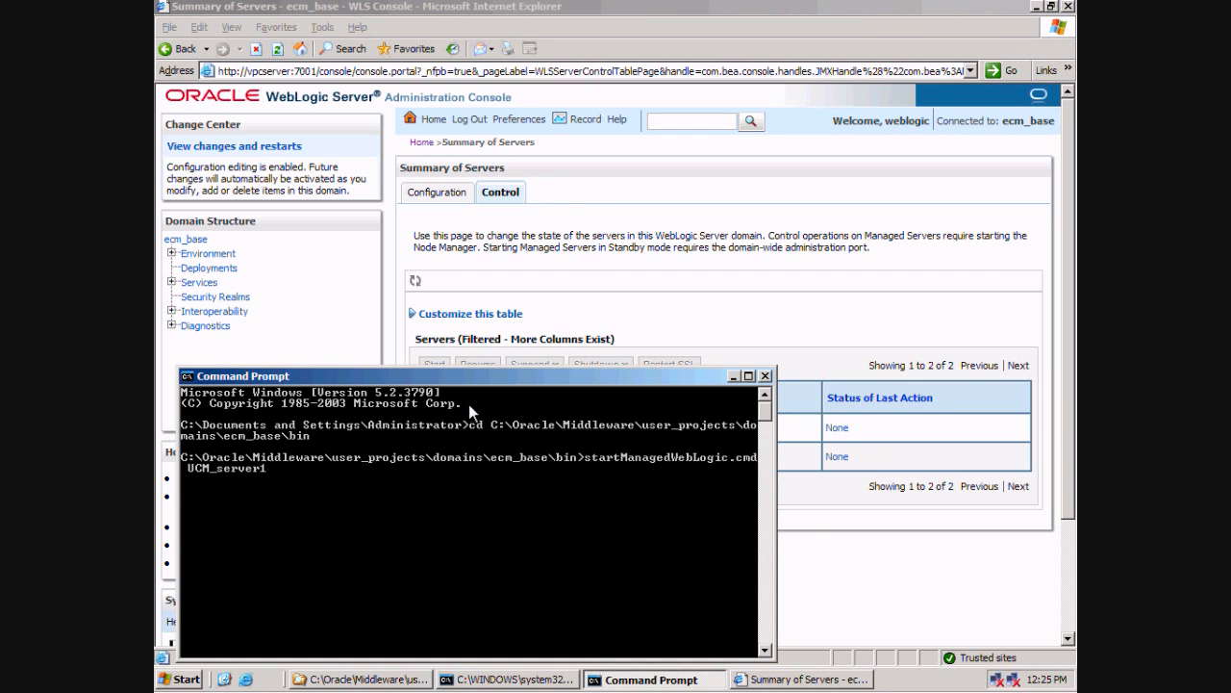
key("Return")
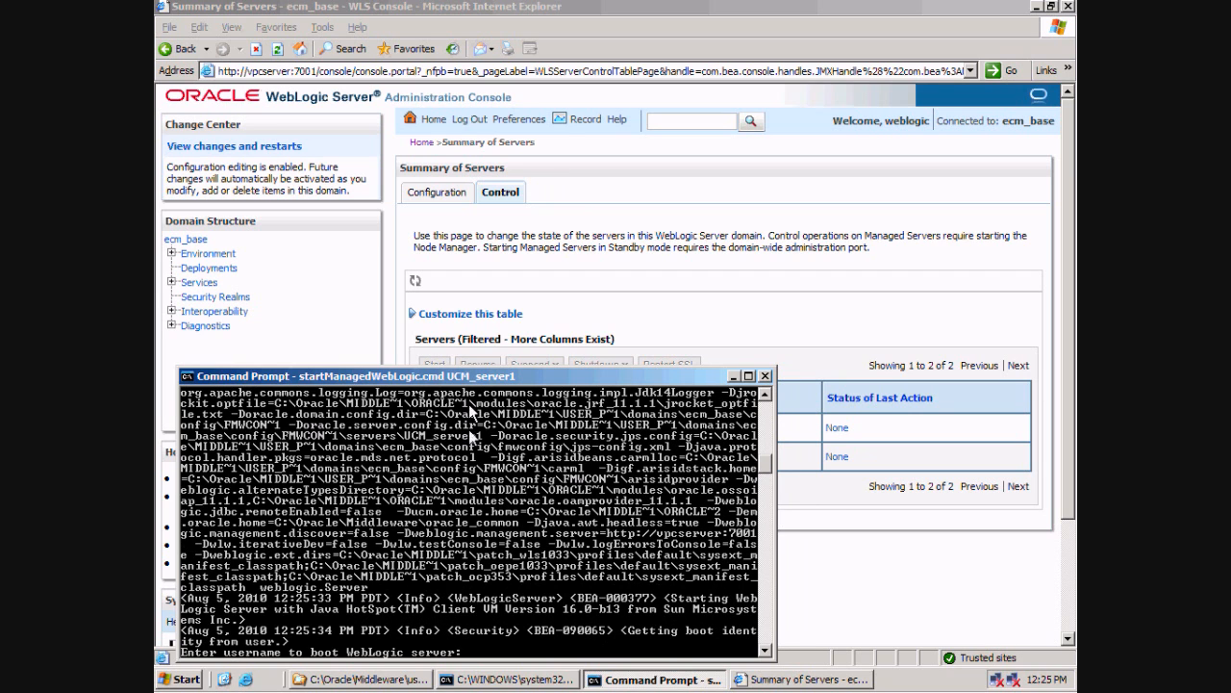
Inspect ecm_base\servers\UCM_server1 in Explorer, holding only cache and tmp, then return to Command Prompt.
left_click(334, 680)
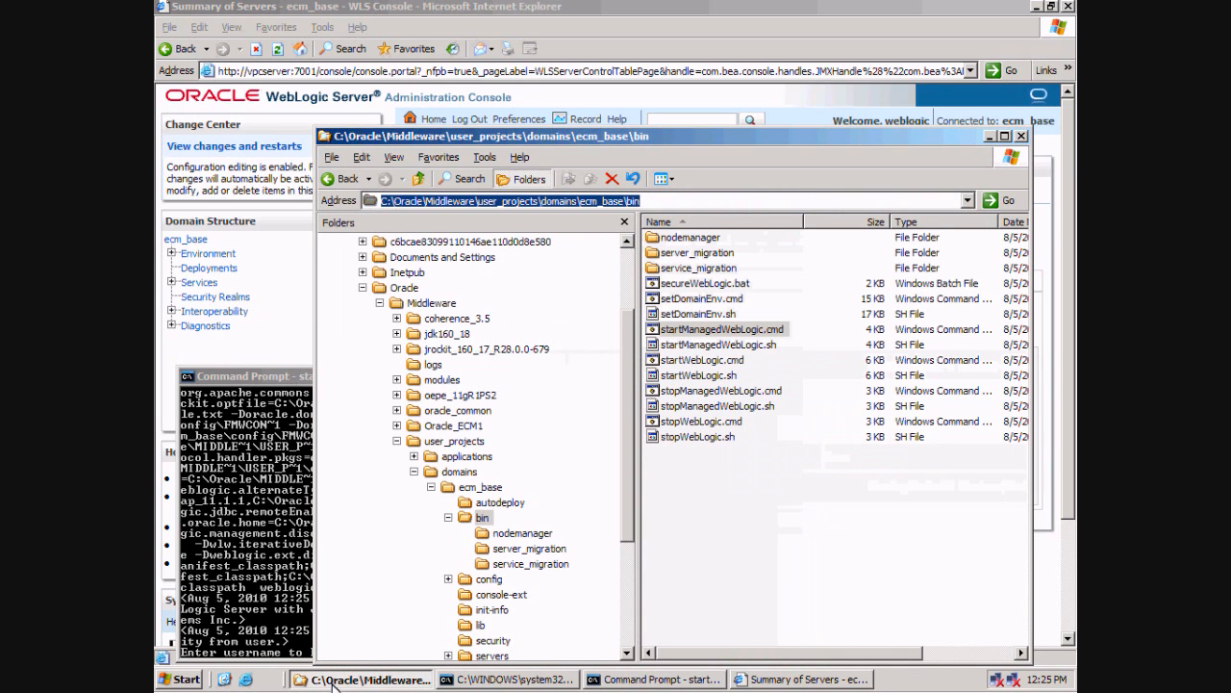
left_click_drag(630, 432, 629, 510)
left_click(448, 517)
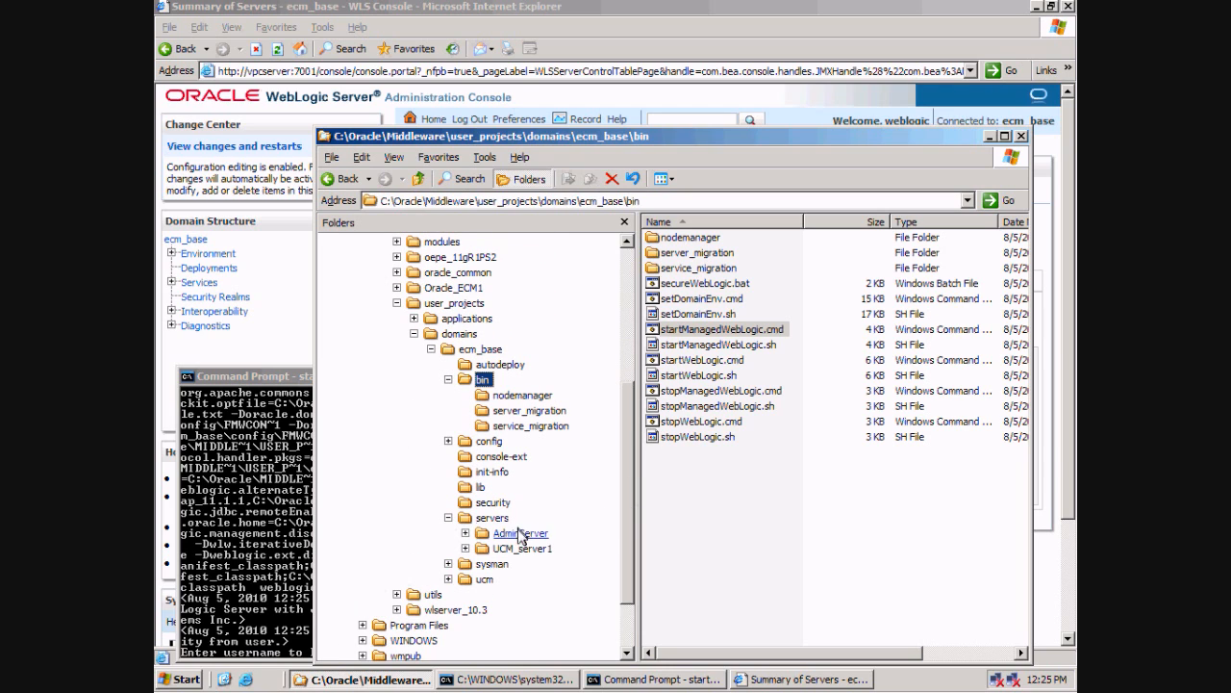
double_click(516, 549)
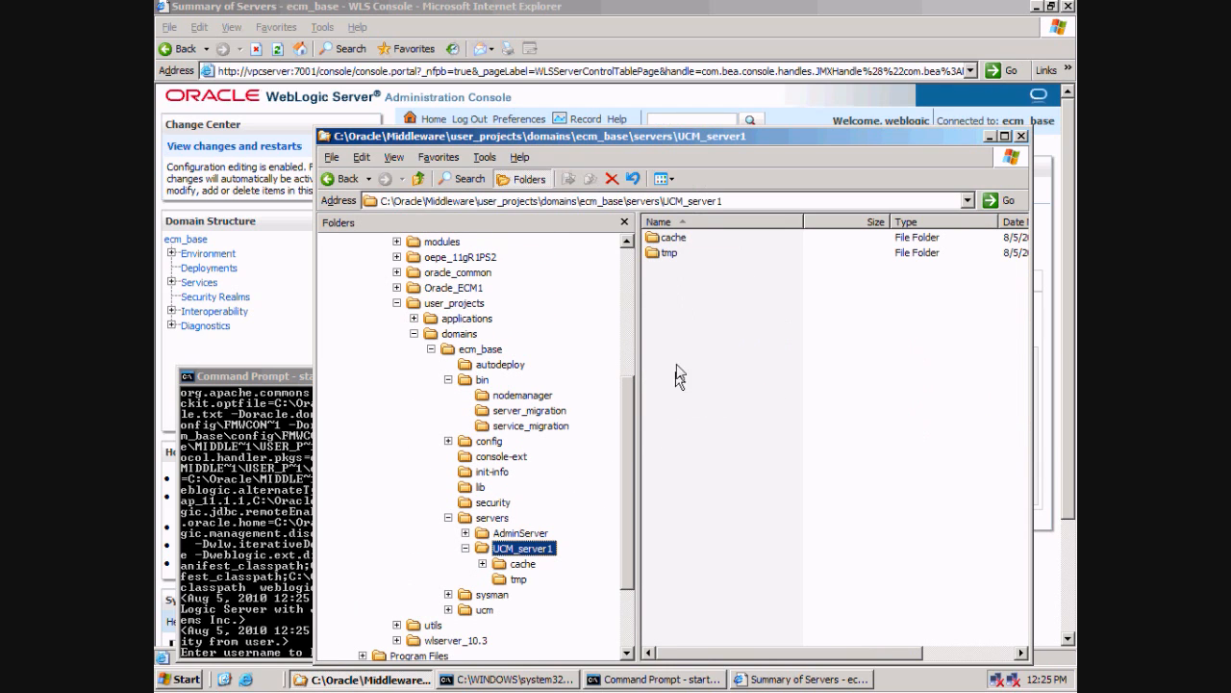
left_click(717, 446)
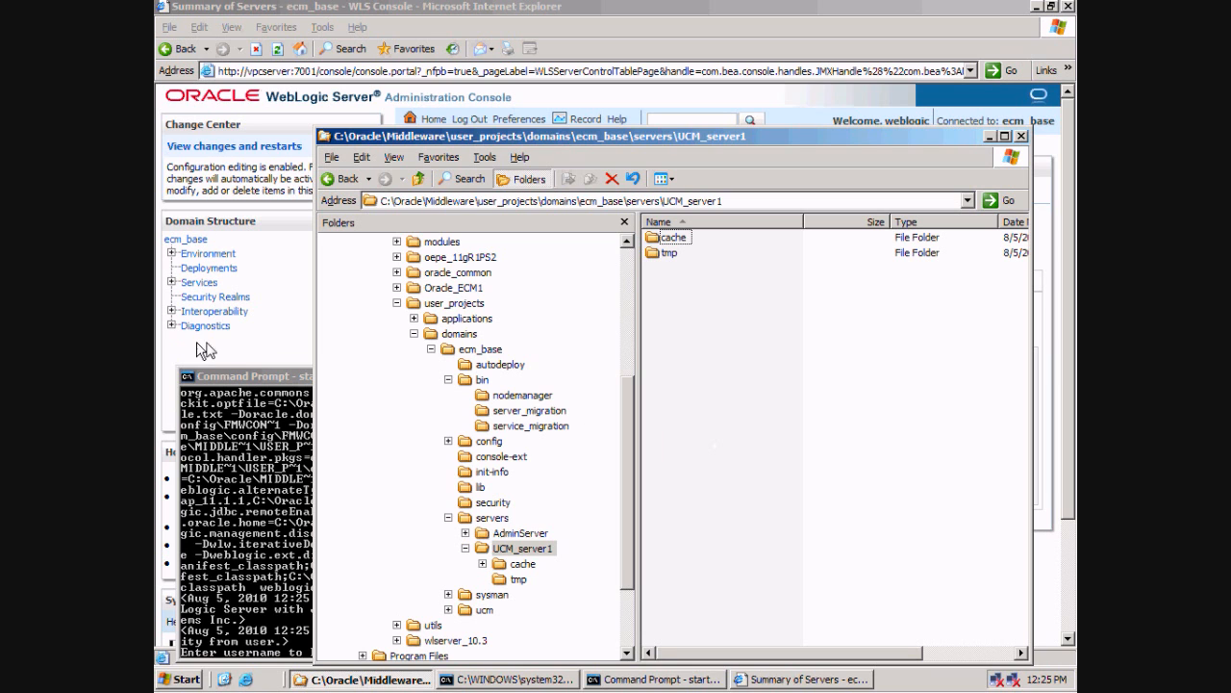
left_click(268, 380)
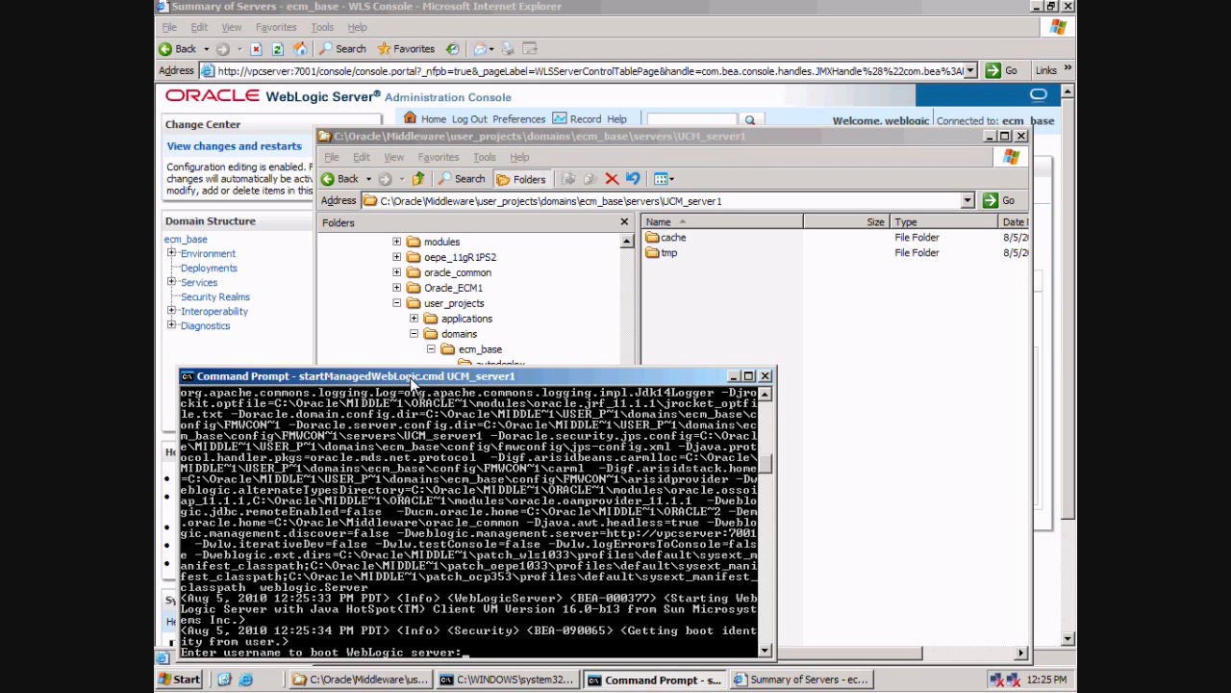
Enter the boot username and password at UCM_server1's startup prompts.
type("weblogic")
key("Return")
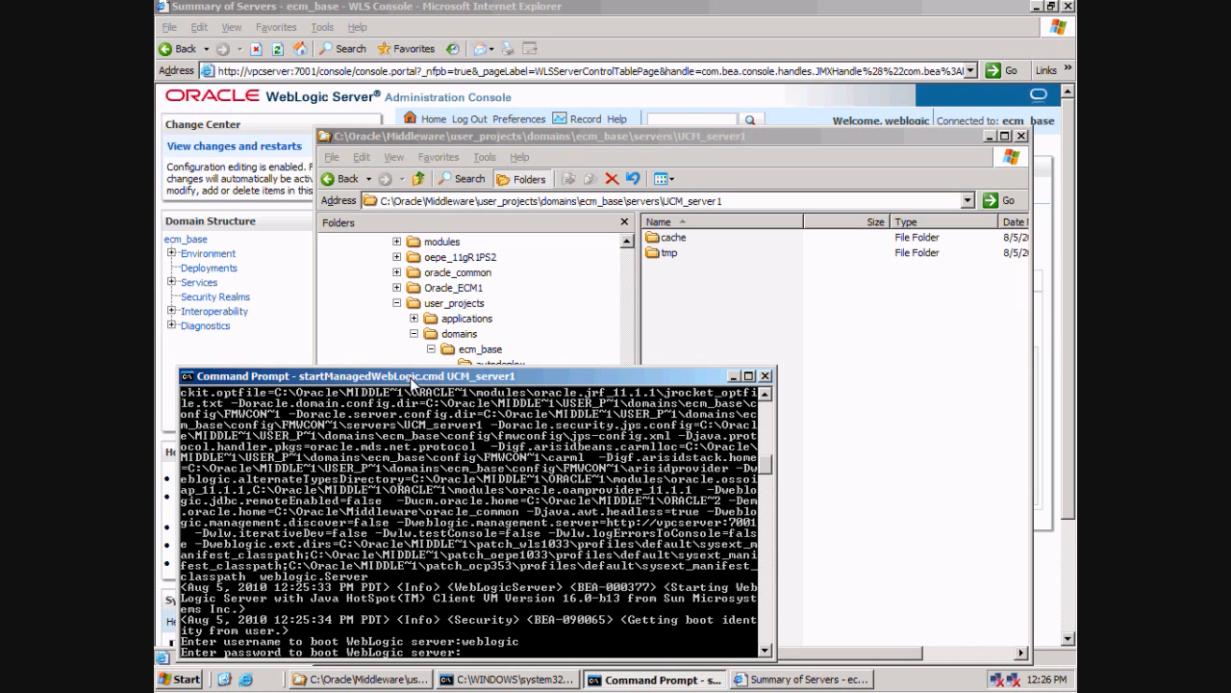
key("Return")
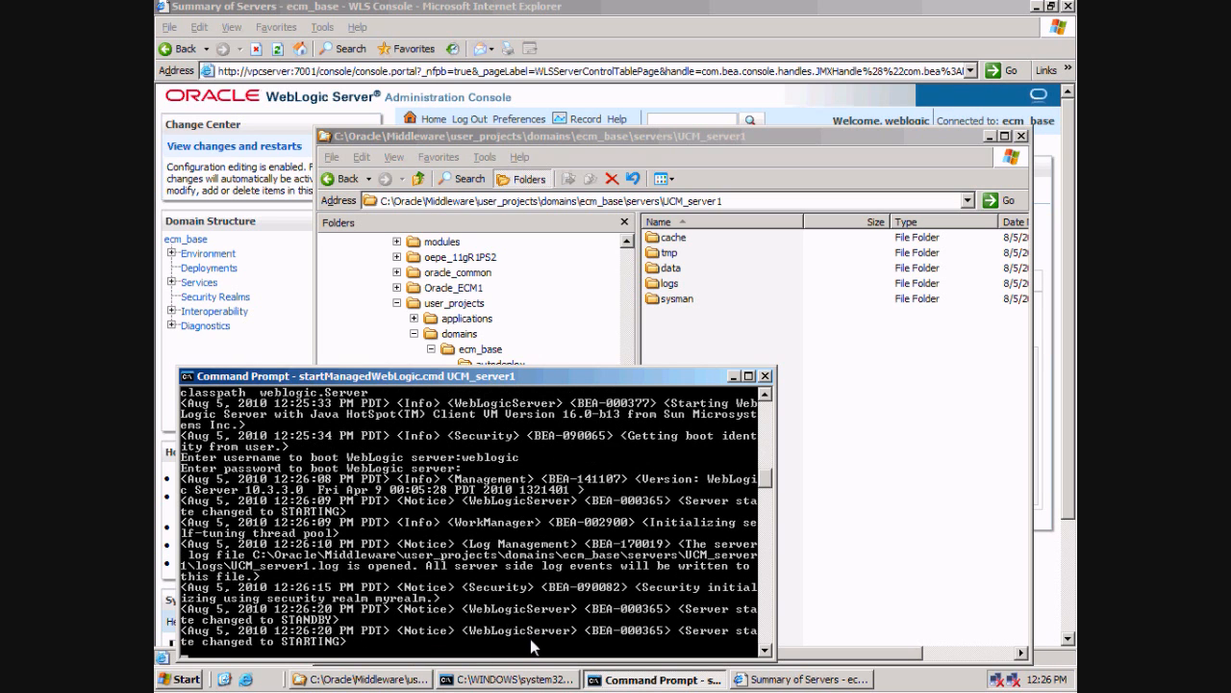
Confirm UCM_server1's new data, logs, sysman and adr folders, then open ecm_base\ucm\cs\weblayout.
left_click(681, 141)
left_click_drag(724, 139, 754, 15)
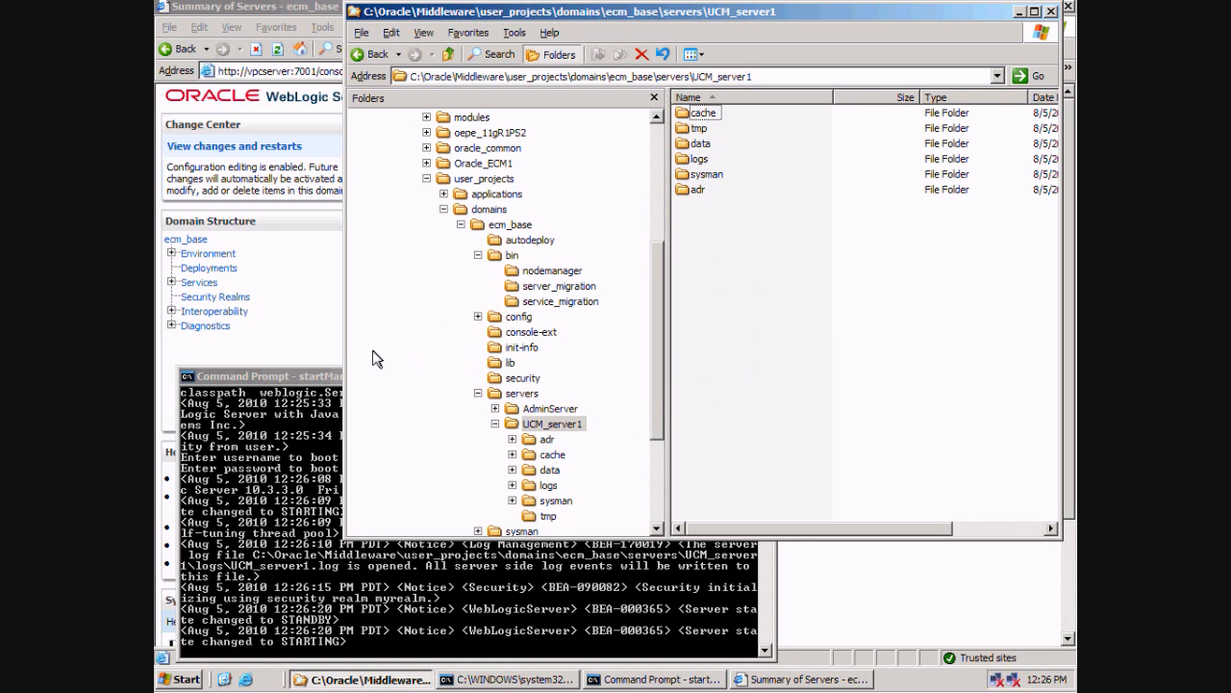
left_click(320, 376)
left_click(847, 275)
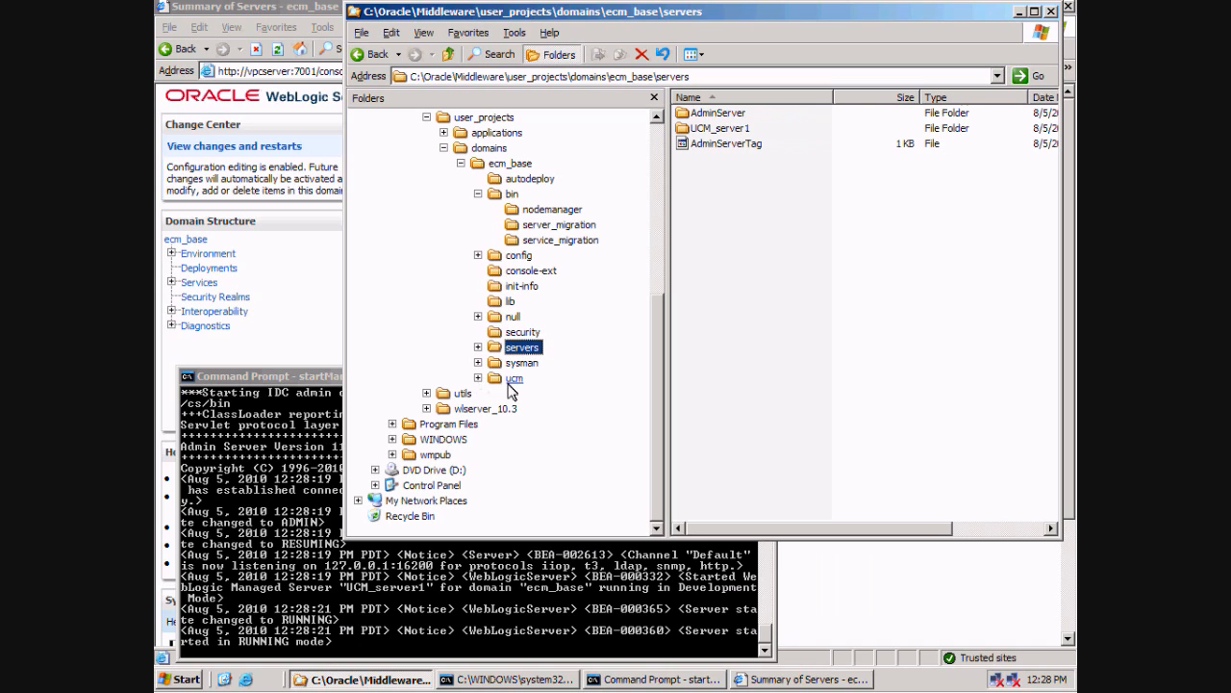
left_click(478, 377)
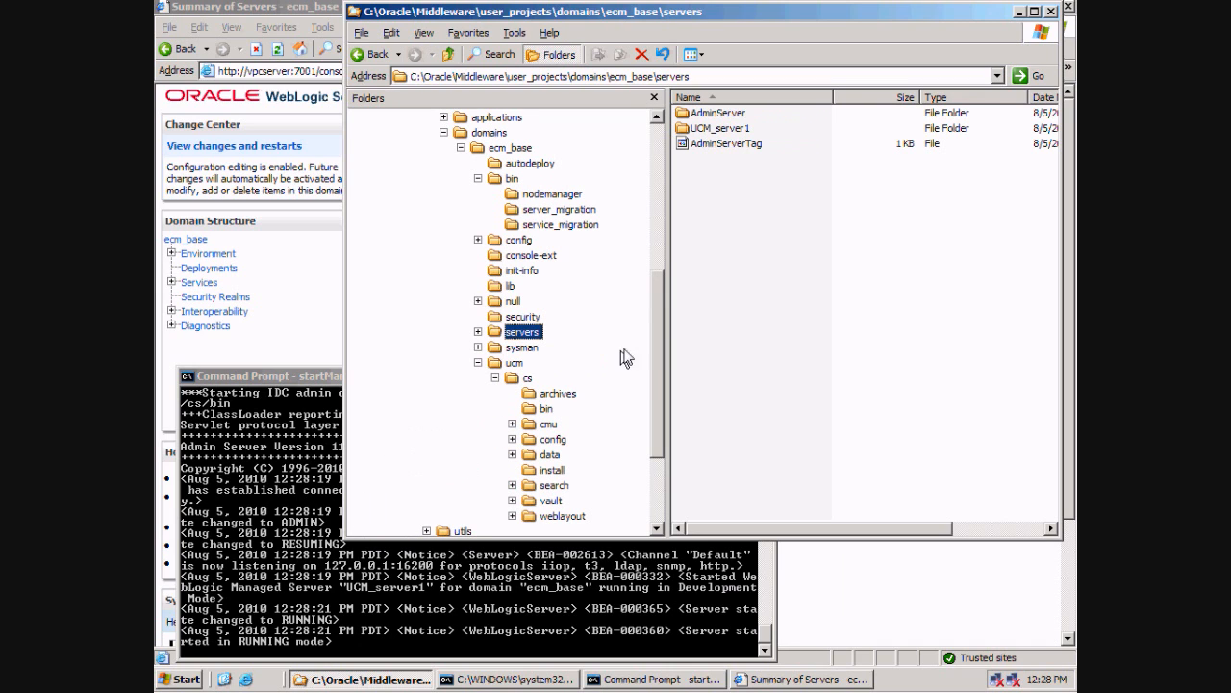
left_click_drag(660, 340, 662, 380)
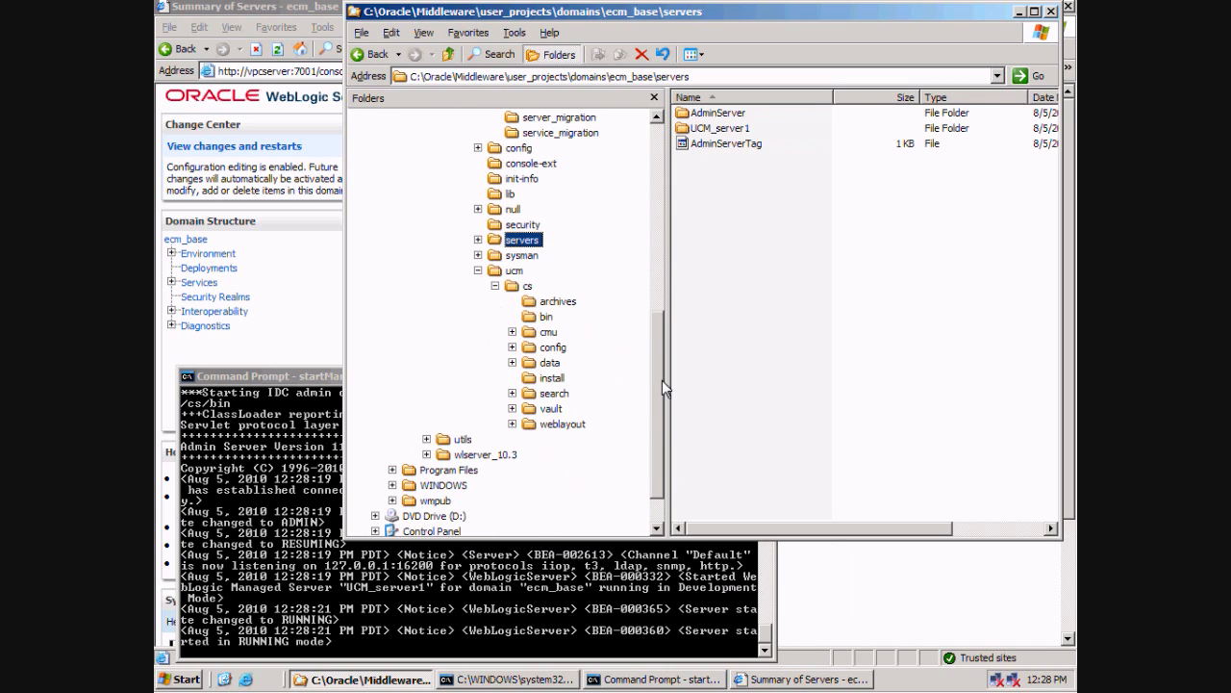
left_click(560, 424)
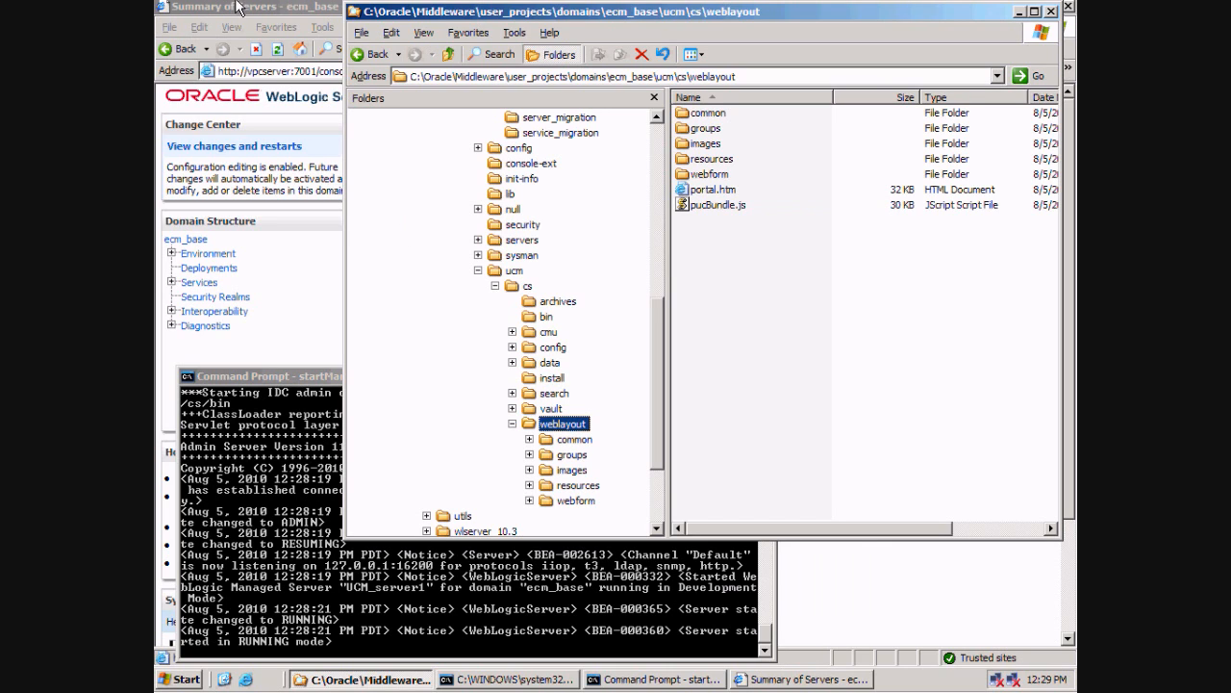
Open a new Internet Explorer window and select its address.
left_click(293, 16)
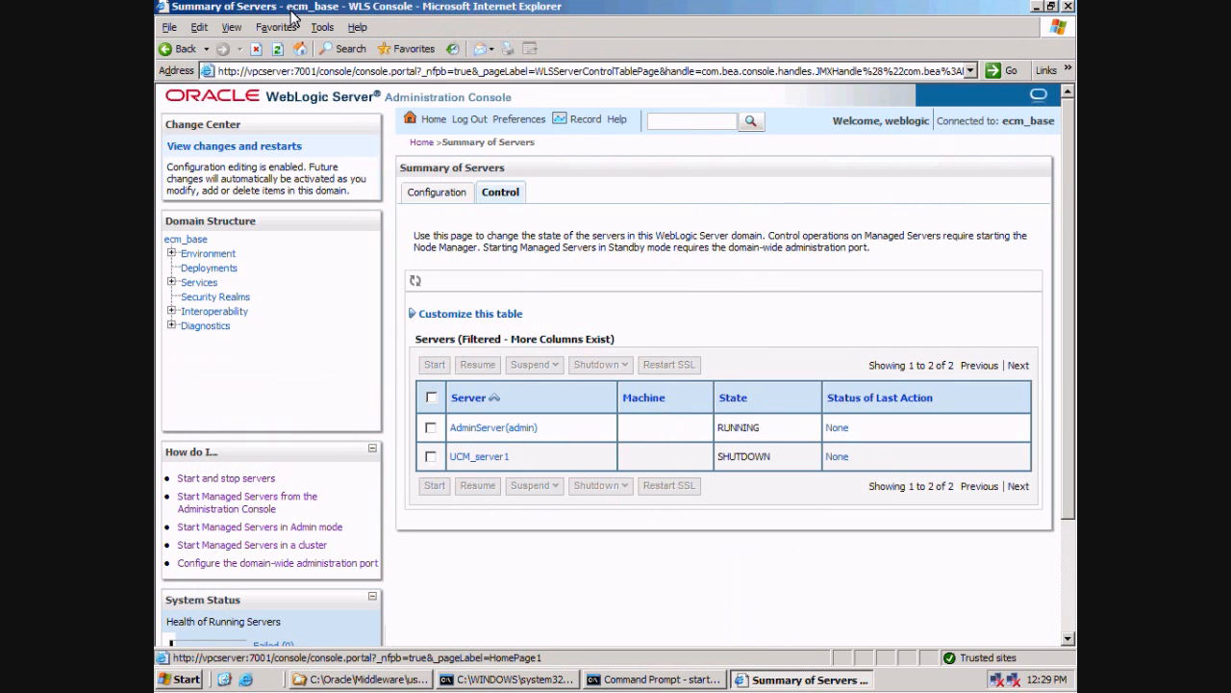
left_click(245, 679)
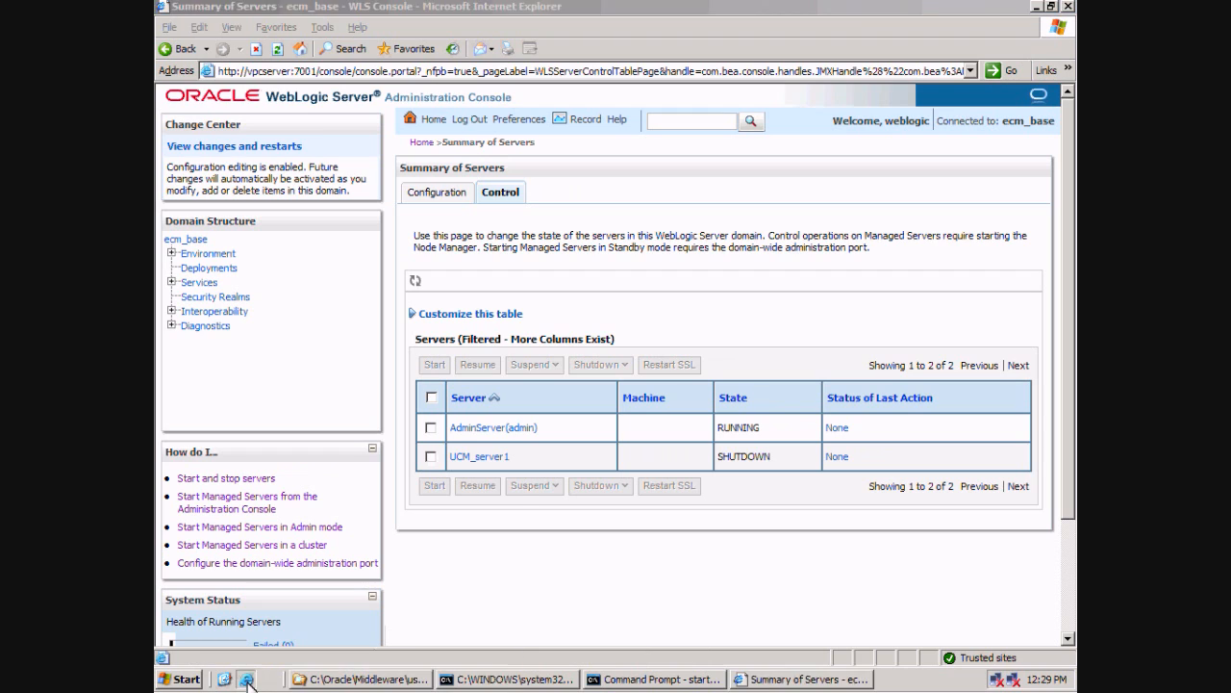
left_click(373, 72)
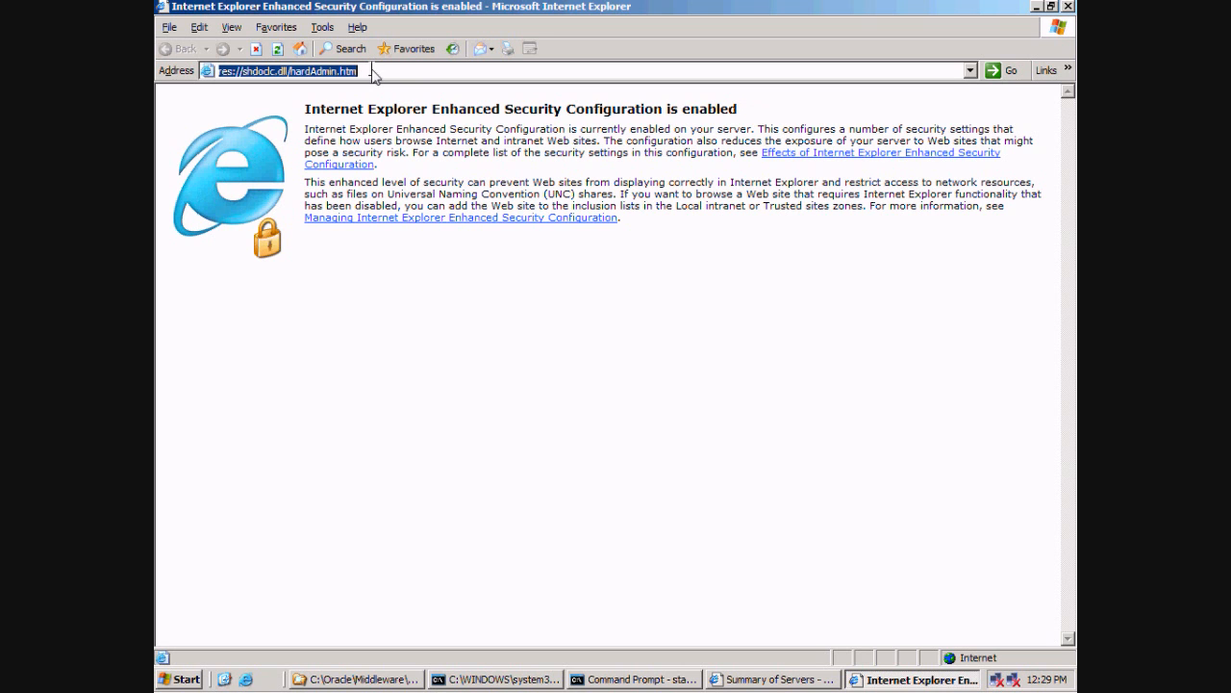
left_click(801, 680)
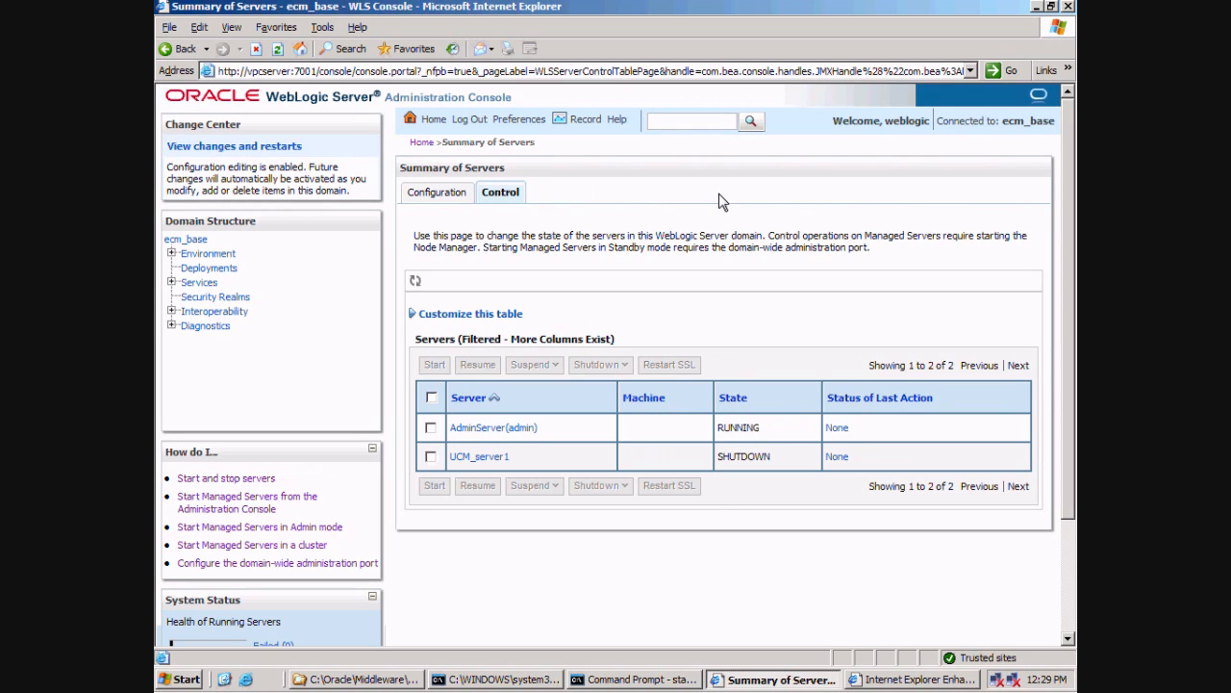
Refresh the server table until UCM_server1 shows RUNNING, then confirm its listen port 16200.
left_click(415, 283)
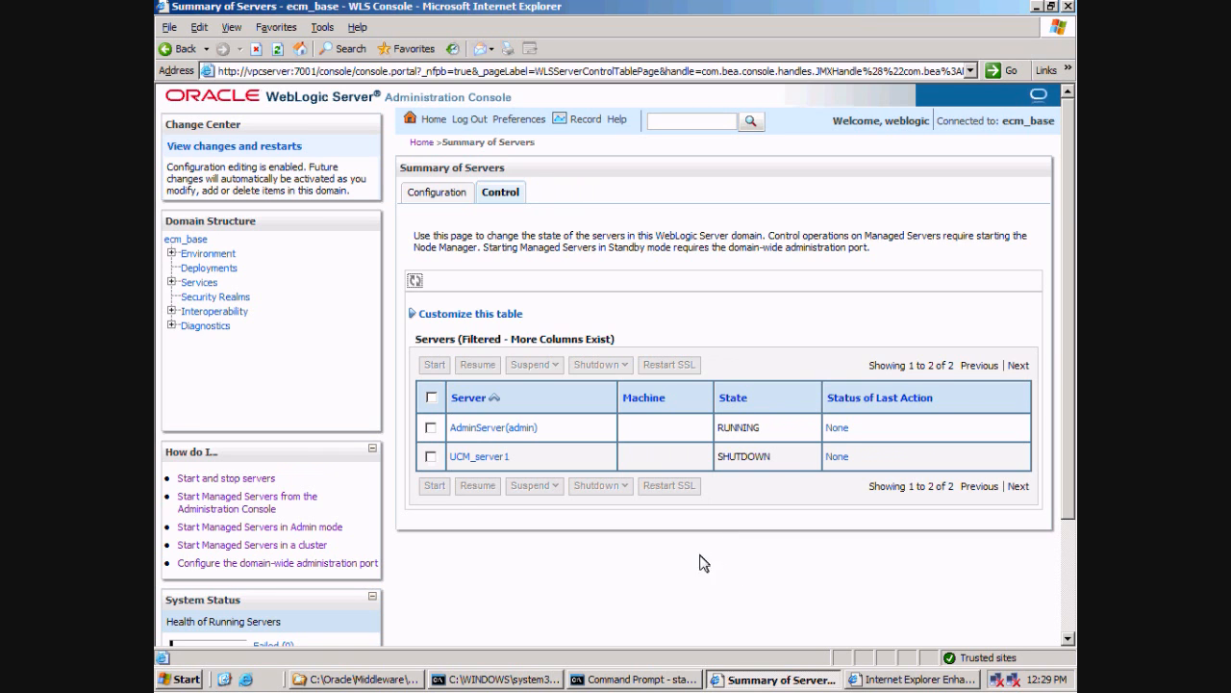
scroll(742, 556, "down", 2)
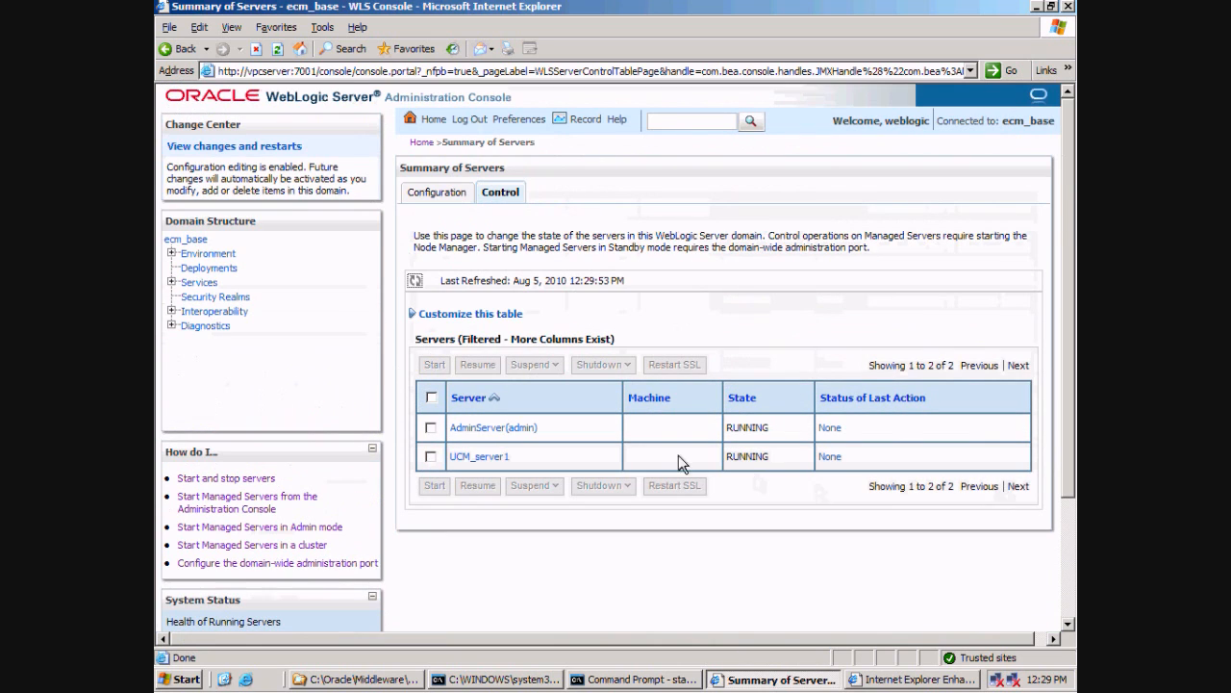
left_click_drag(780, 459, 724, 462)
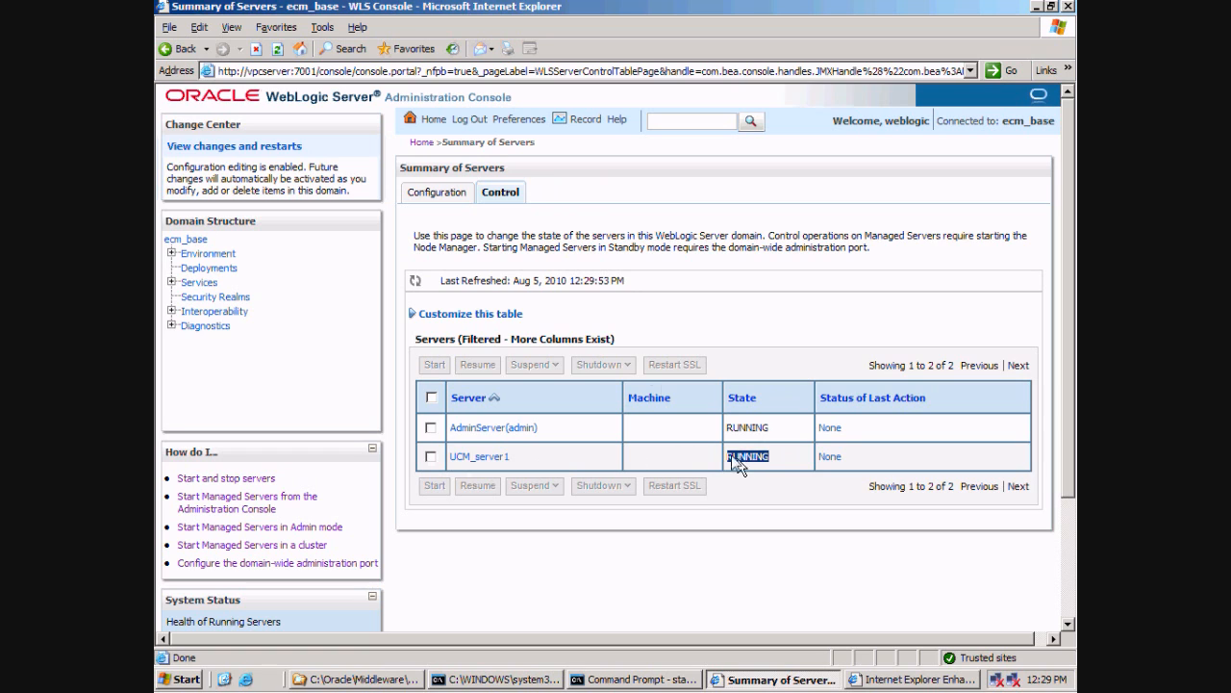
left_click(435, 194)
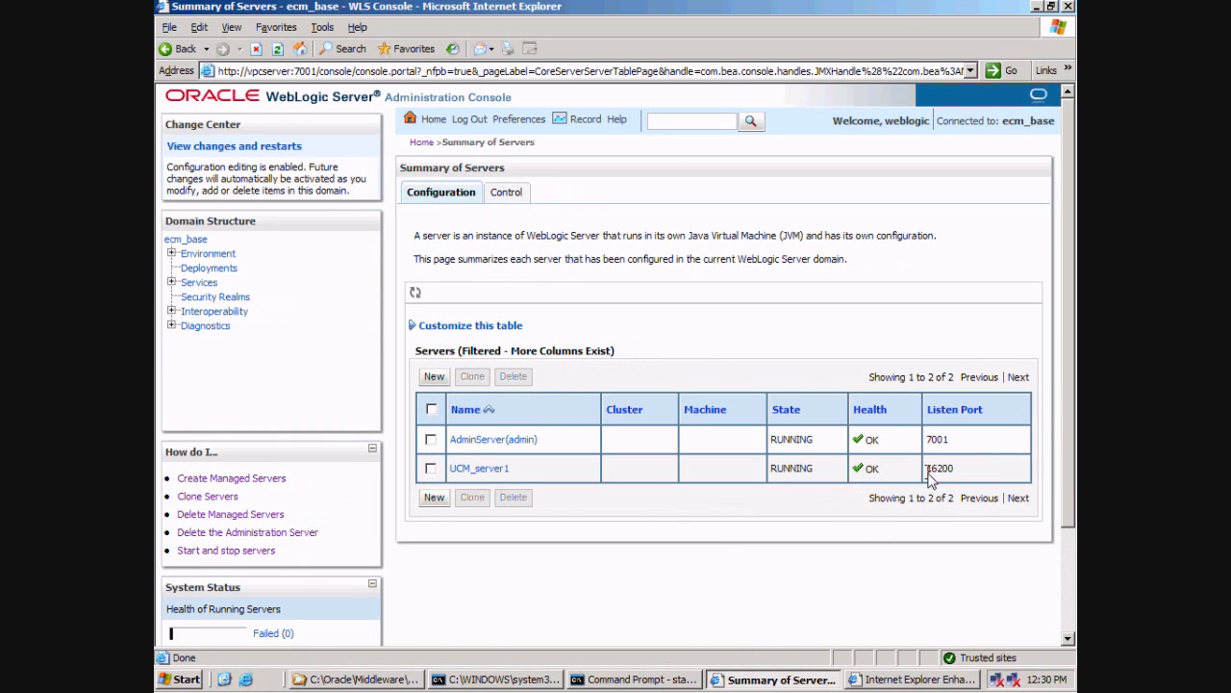
left_click_drag(953, 469, 925, 472)
left_click(252, 683)
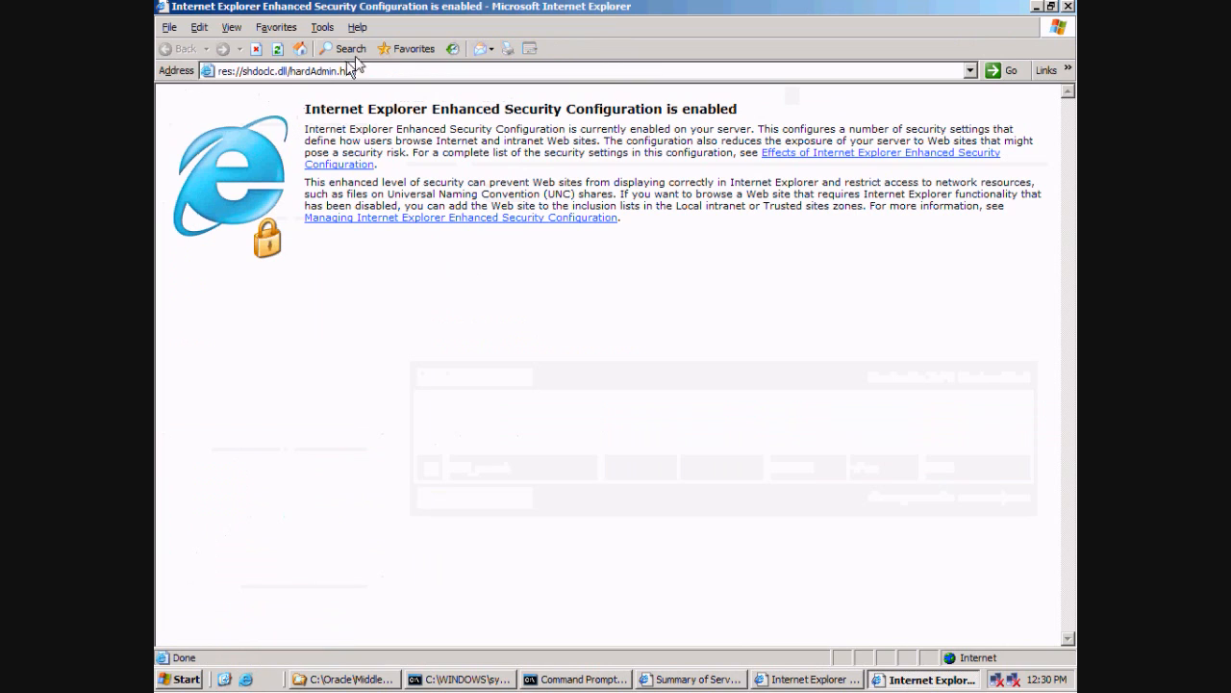
left_click(388, 74)
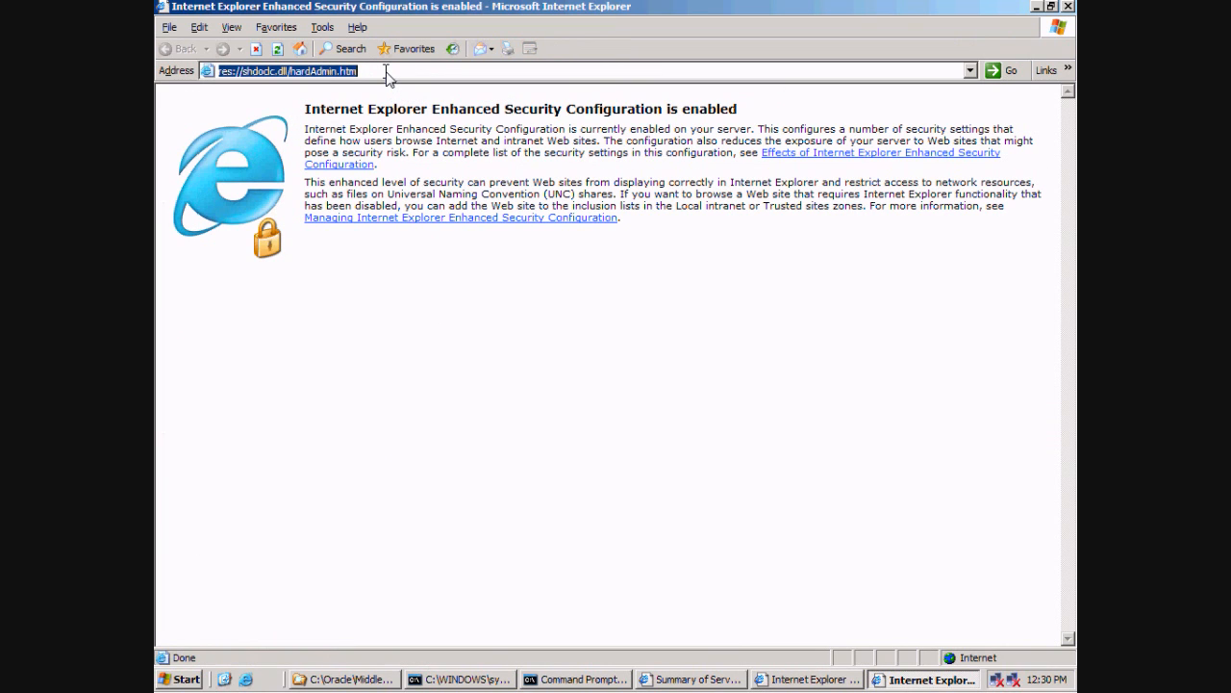
type("http")
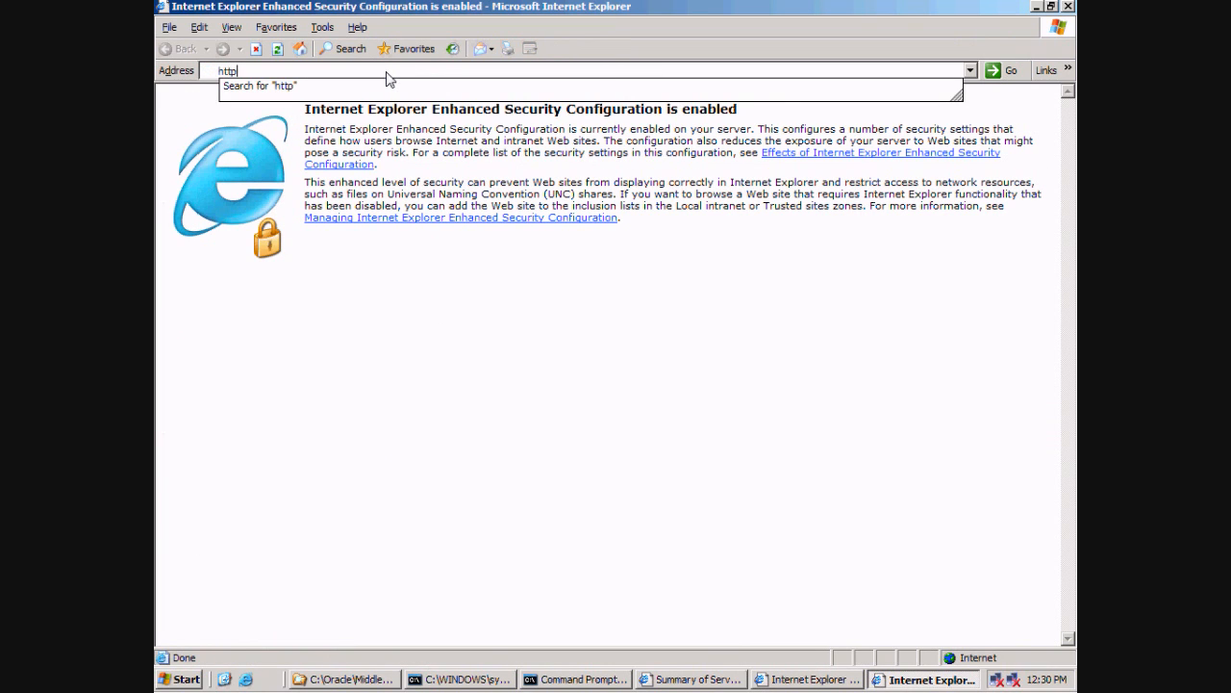
type("://")
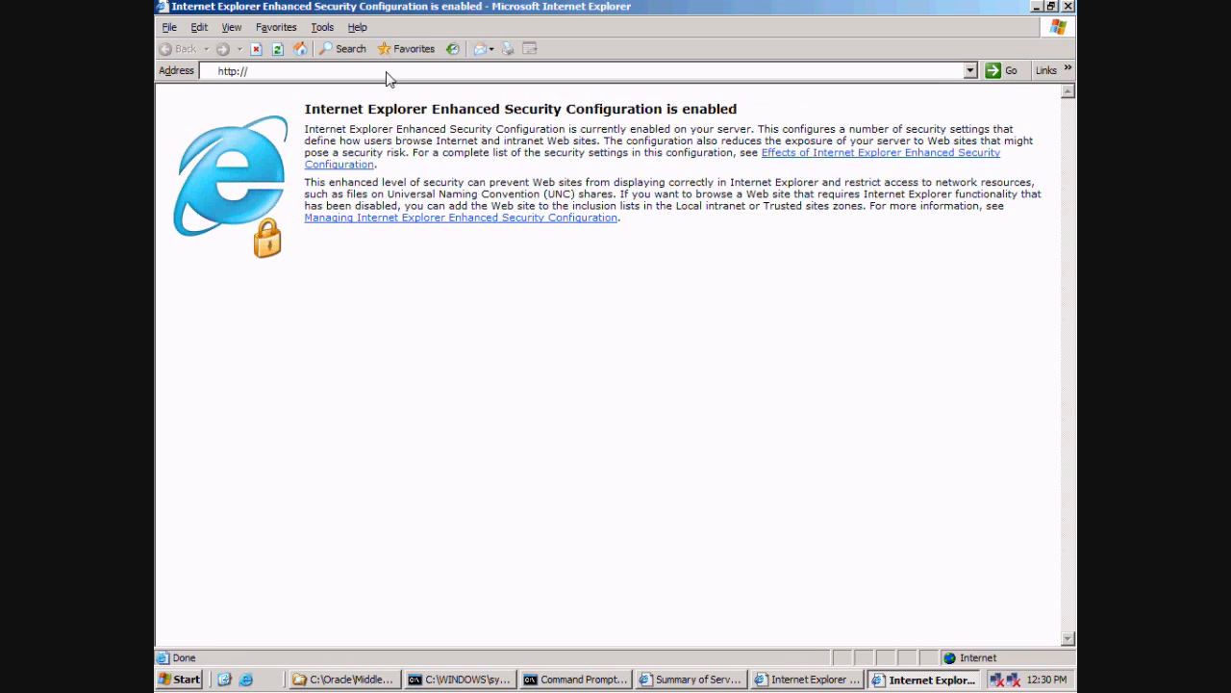
type("vpcserver:")
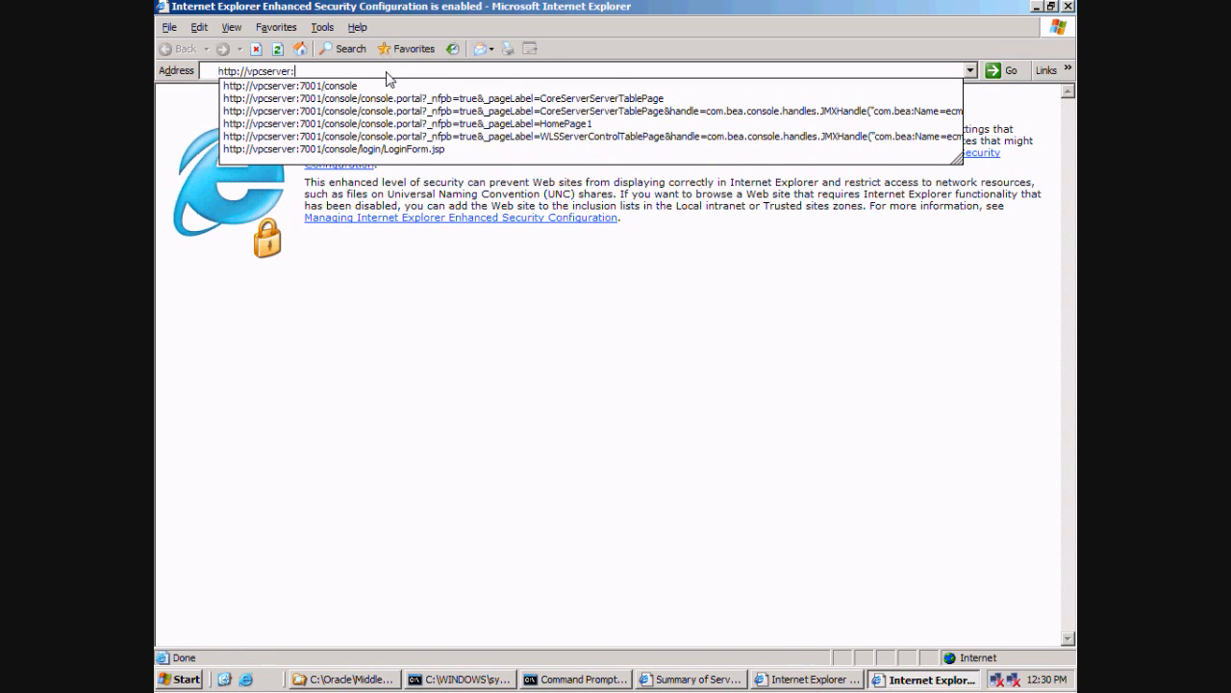
type("16200/")
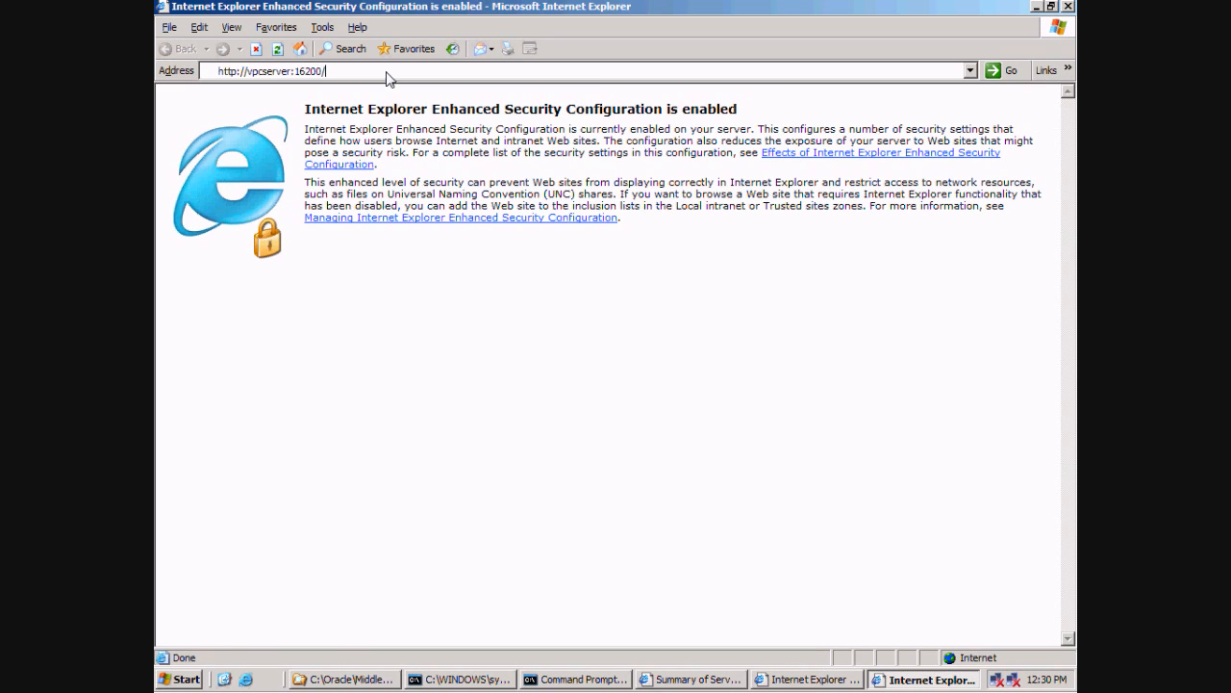
key("Return")
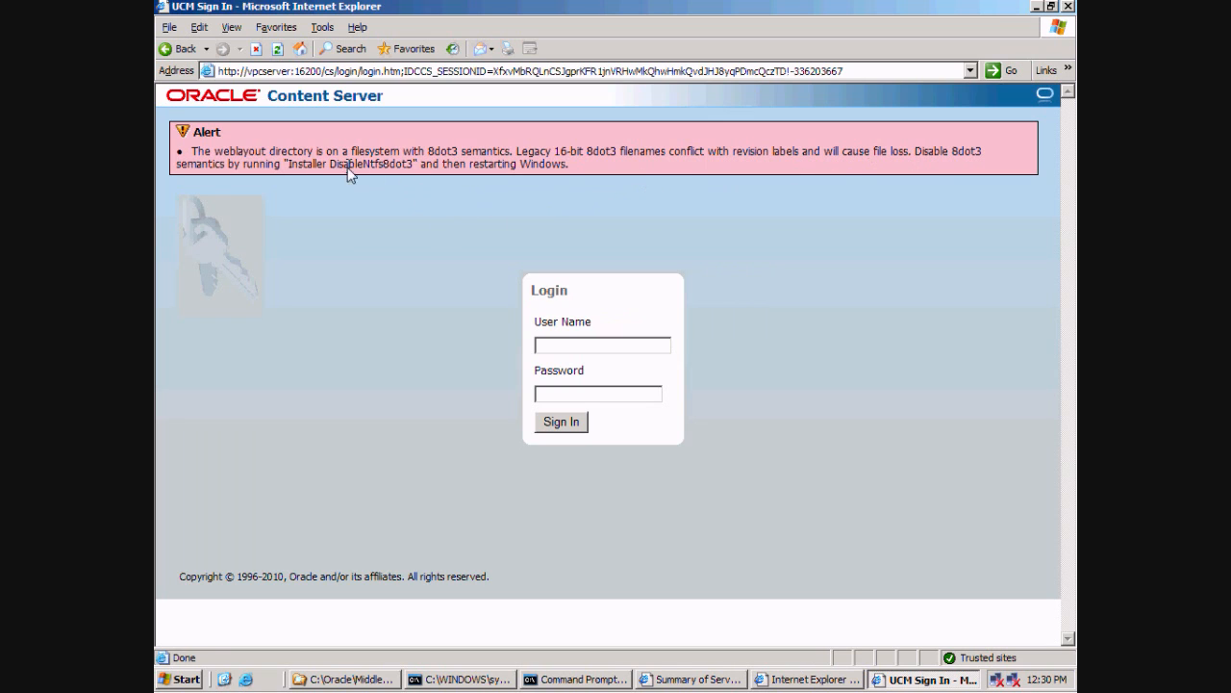
Sign in to Content Server with the administrator user name and password.
left_click_drag(328, 165, 412, 166)
left_click(601, 345)
type("weblogic")
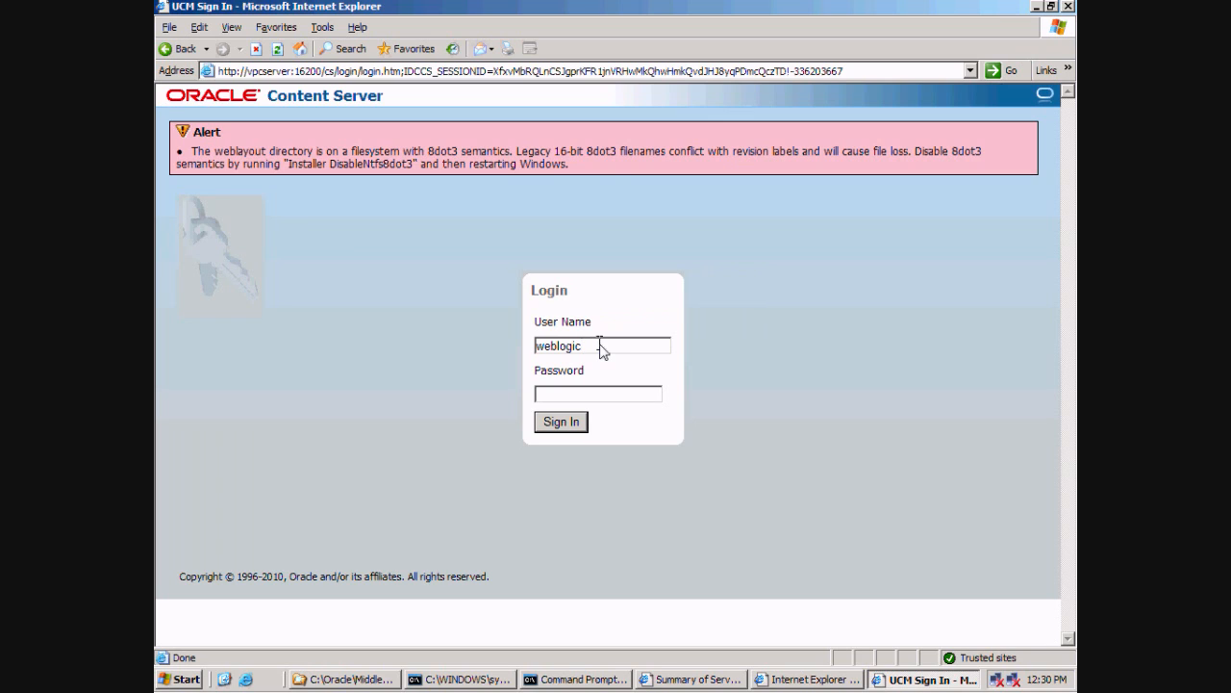
left_click(596, 400)
type("welcome1")
left_click(574, 426)
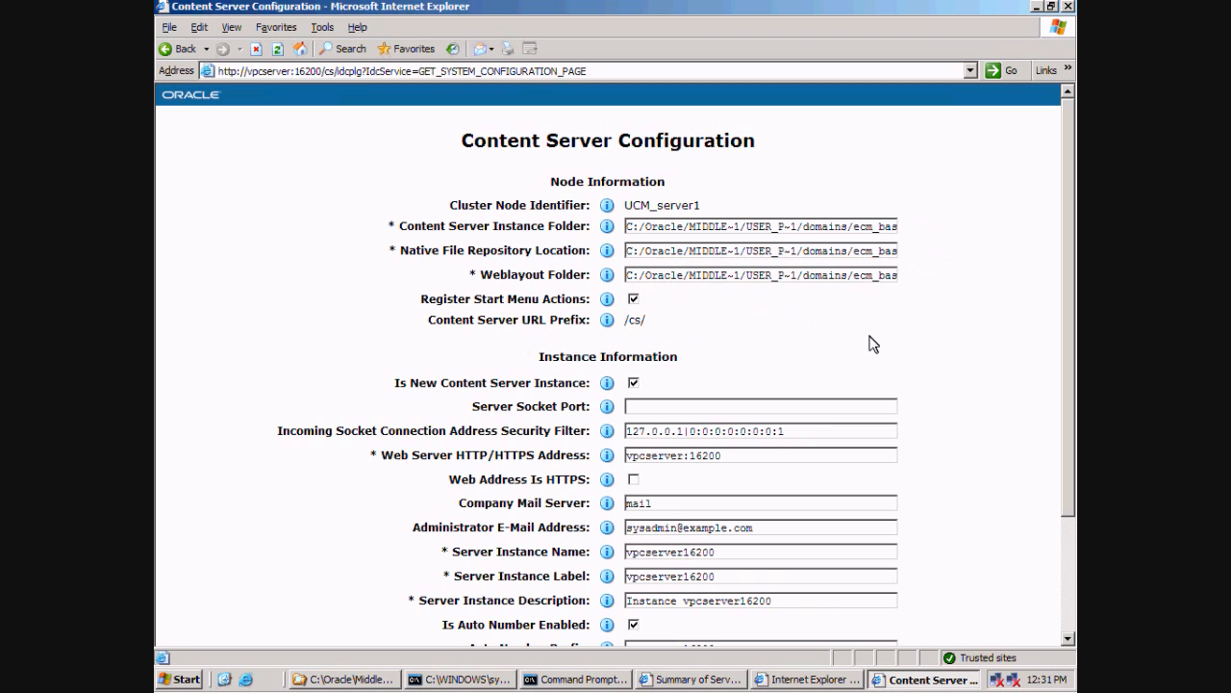
Set Server Instance Name and Label to idc and separate vpcserver and 16200 in the description.
scroll(947, 347, "down", 3)
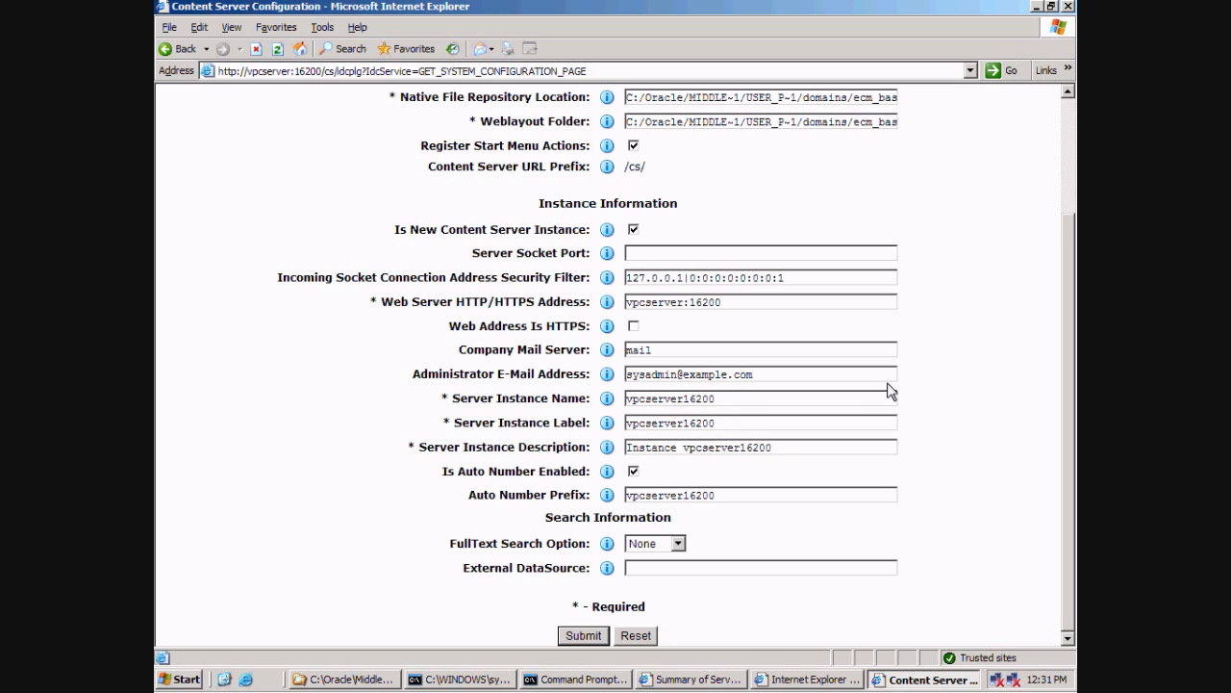
left_click_drag(753, 407, 608, 412)
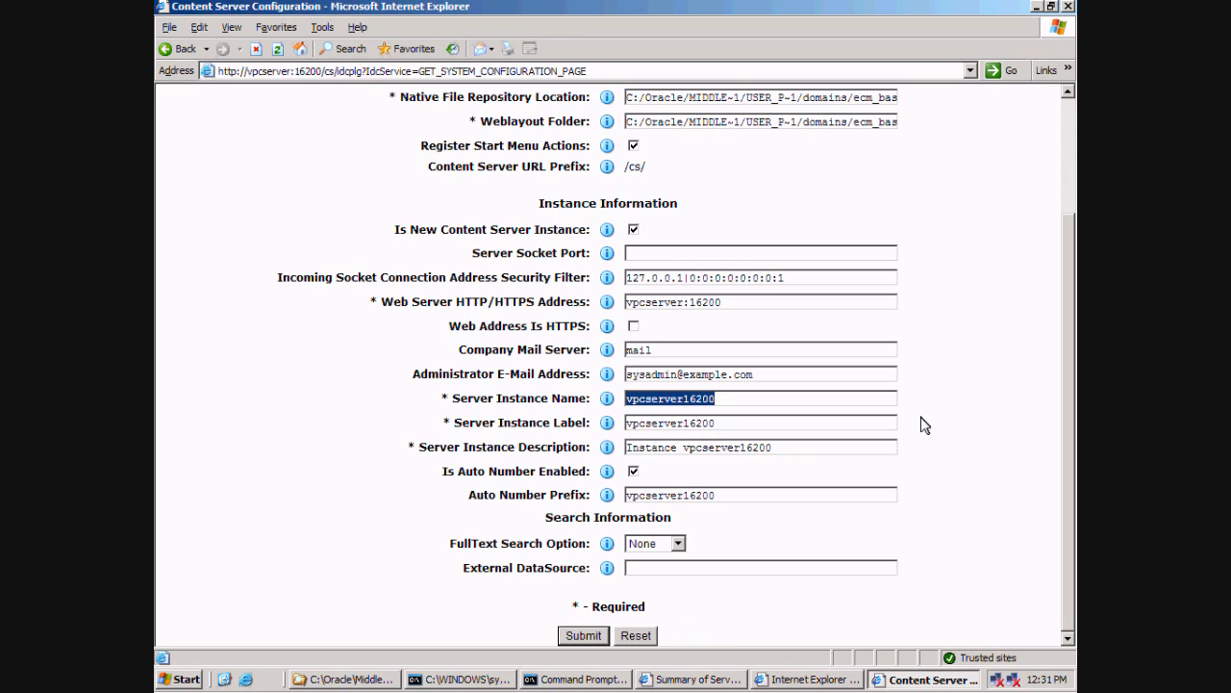
type("idc")
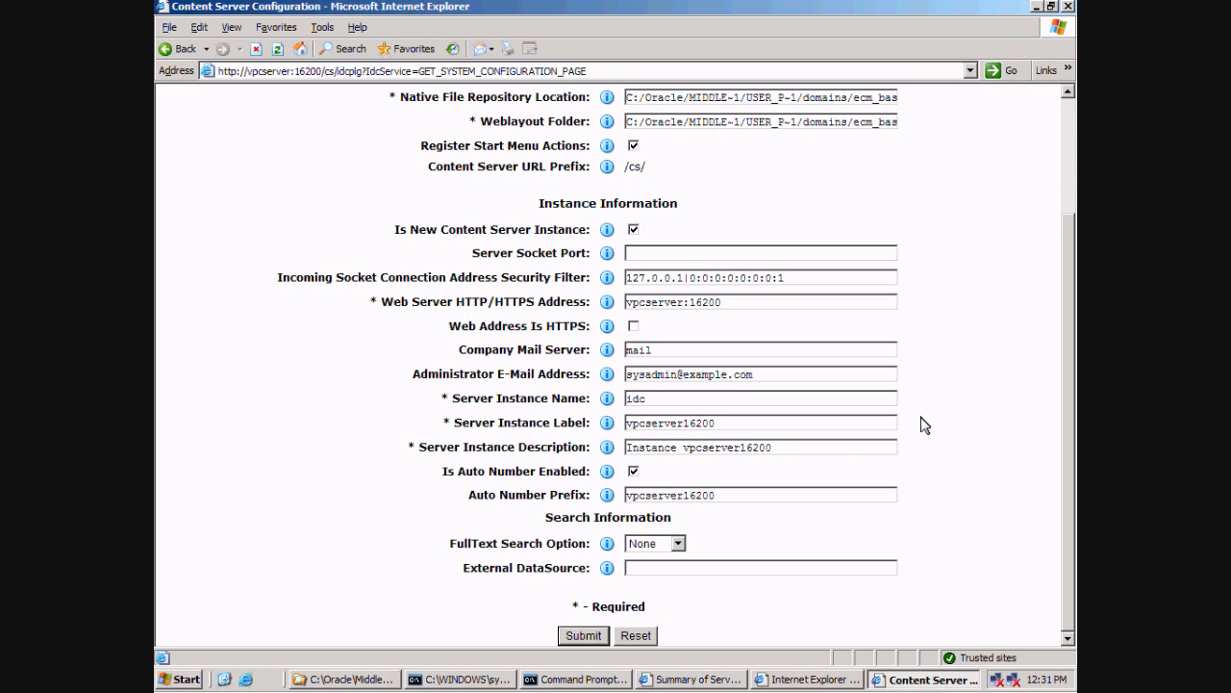
left_click_drag(787, 423, 569, 425)
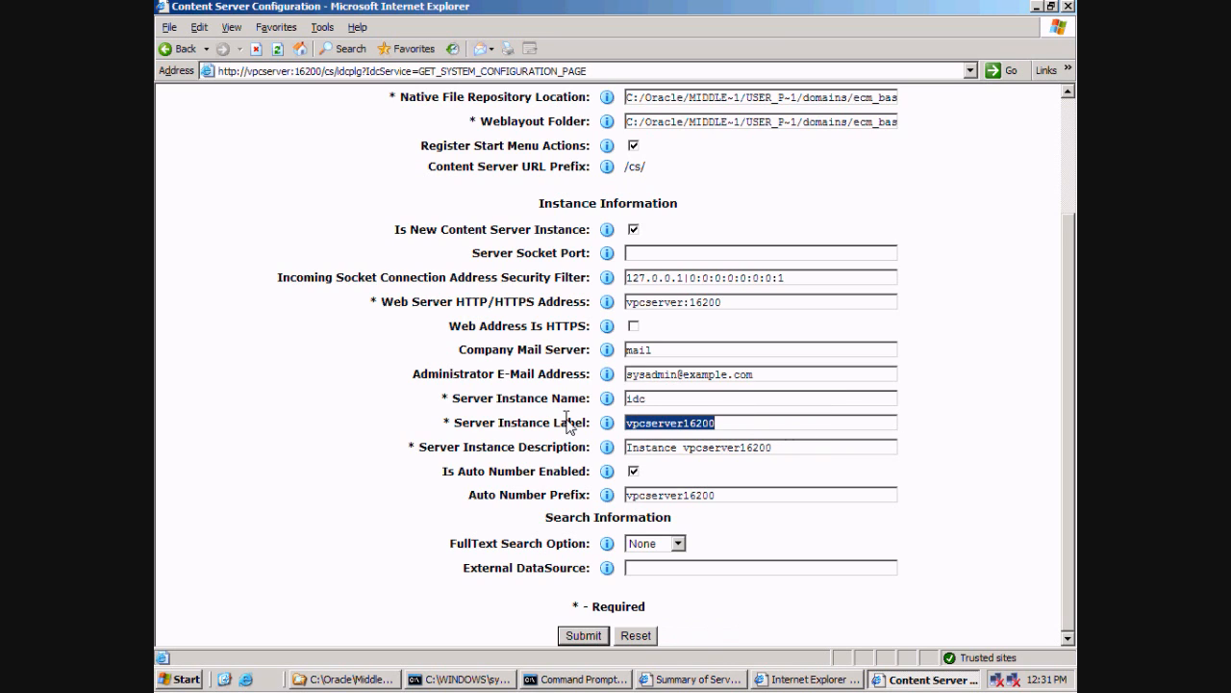
type("idc")
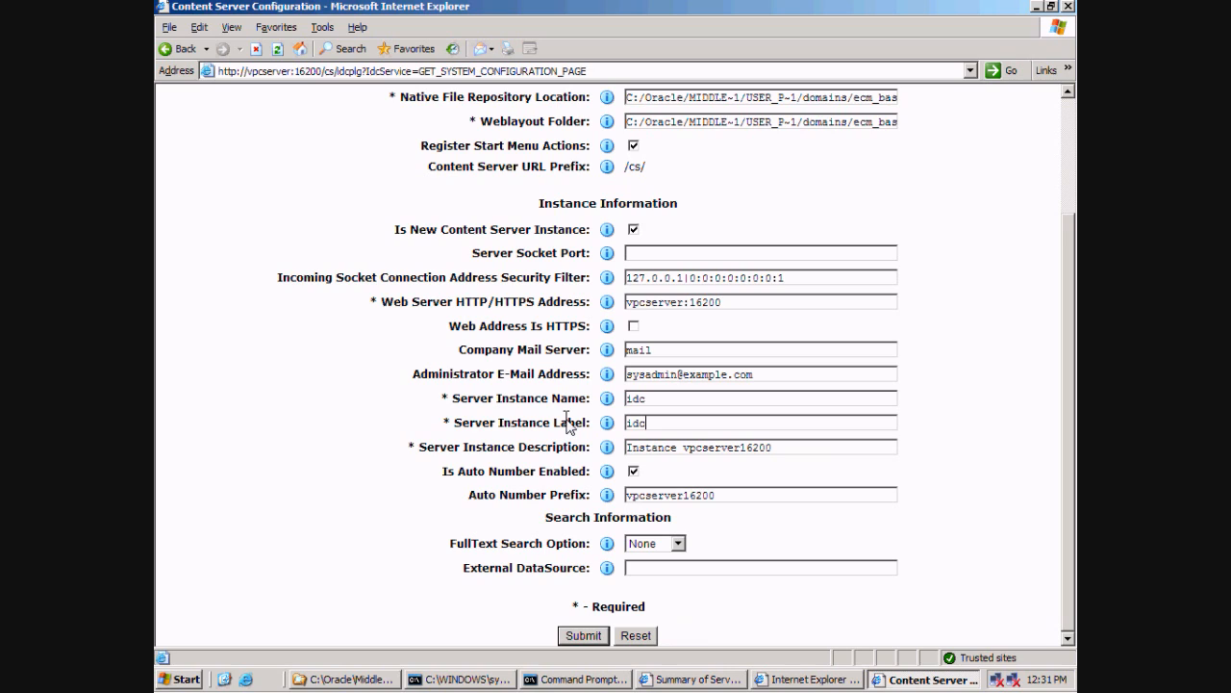
left_click(775, 448)
left_click(745, 448)
Set Auto Number Prefix to EC, keep FullText Search None, and submit the configuration.
left_click_drag(741, 496, 568, 508)
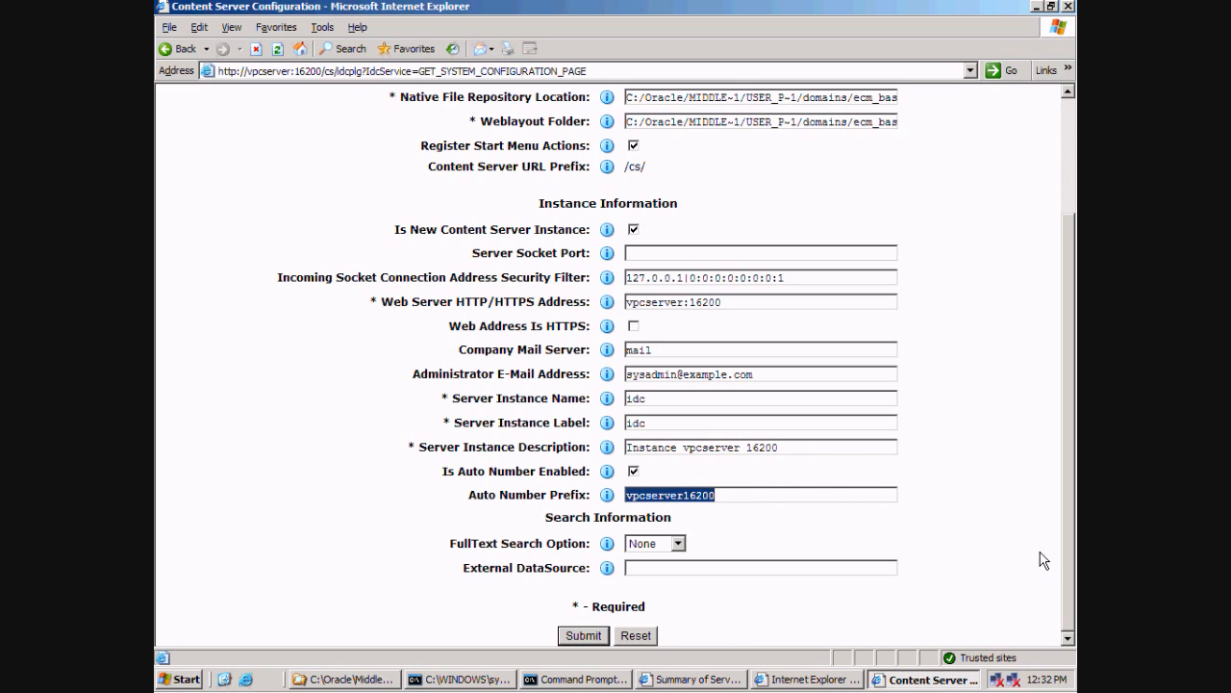
type("EC")
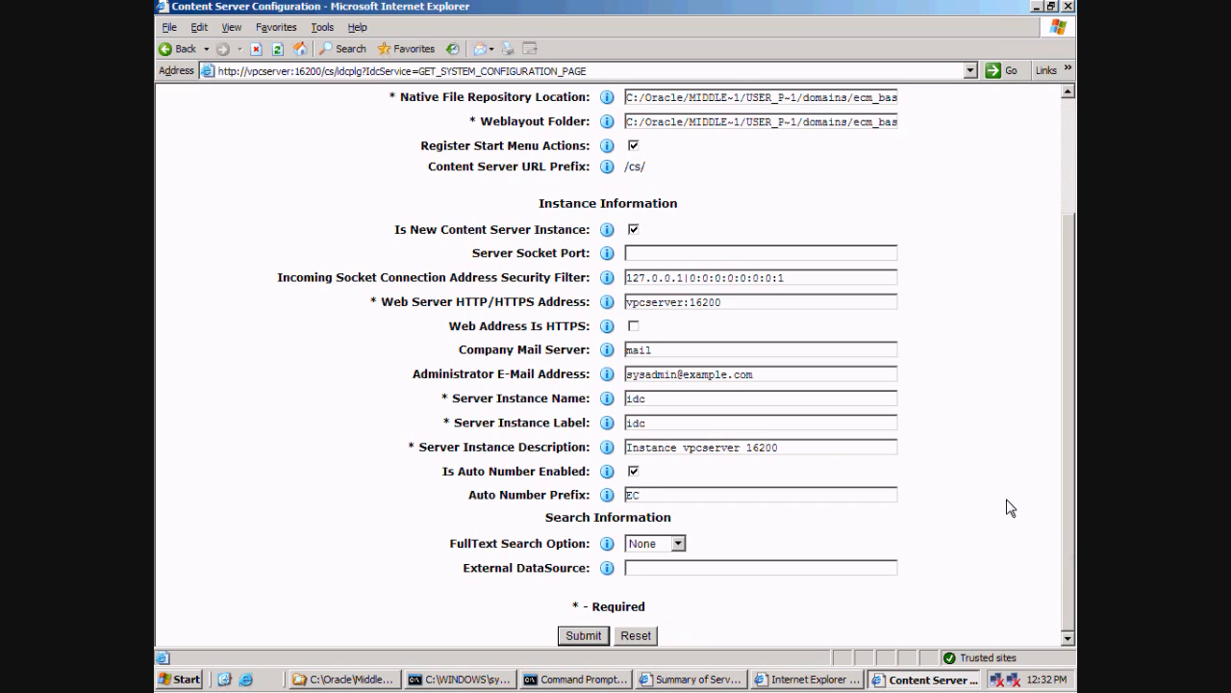
left_click(678, 544)
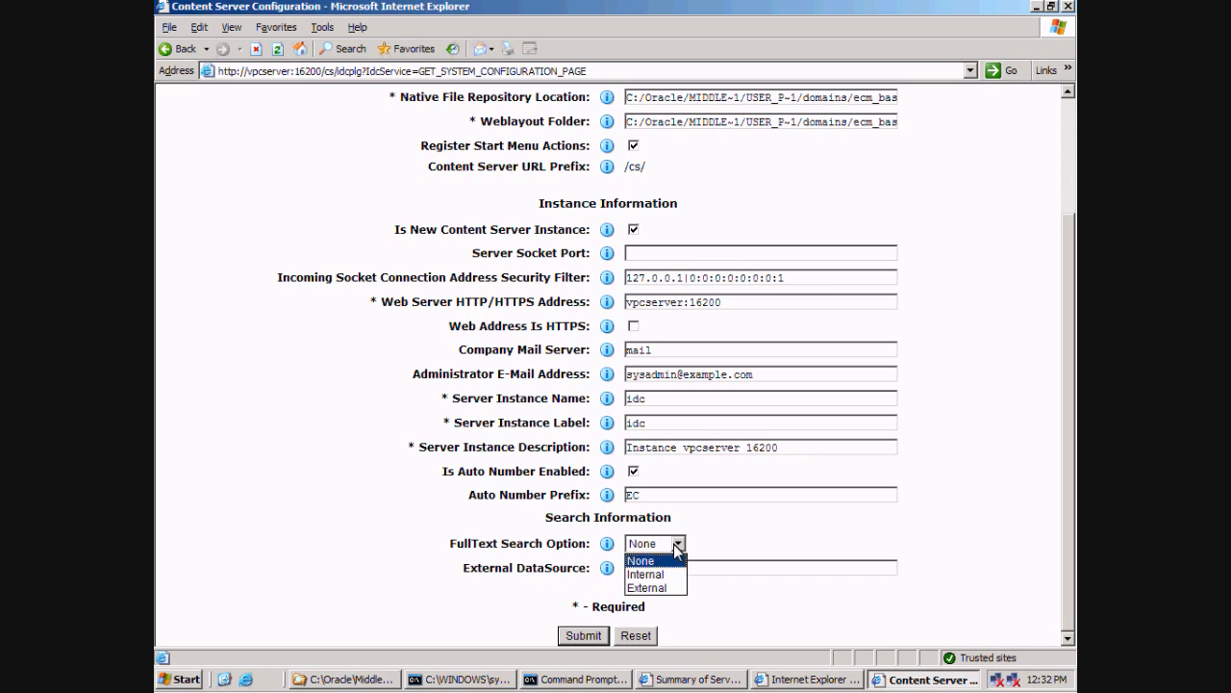
left_click(678, 544)
left_click(740, 604)
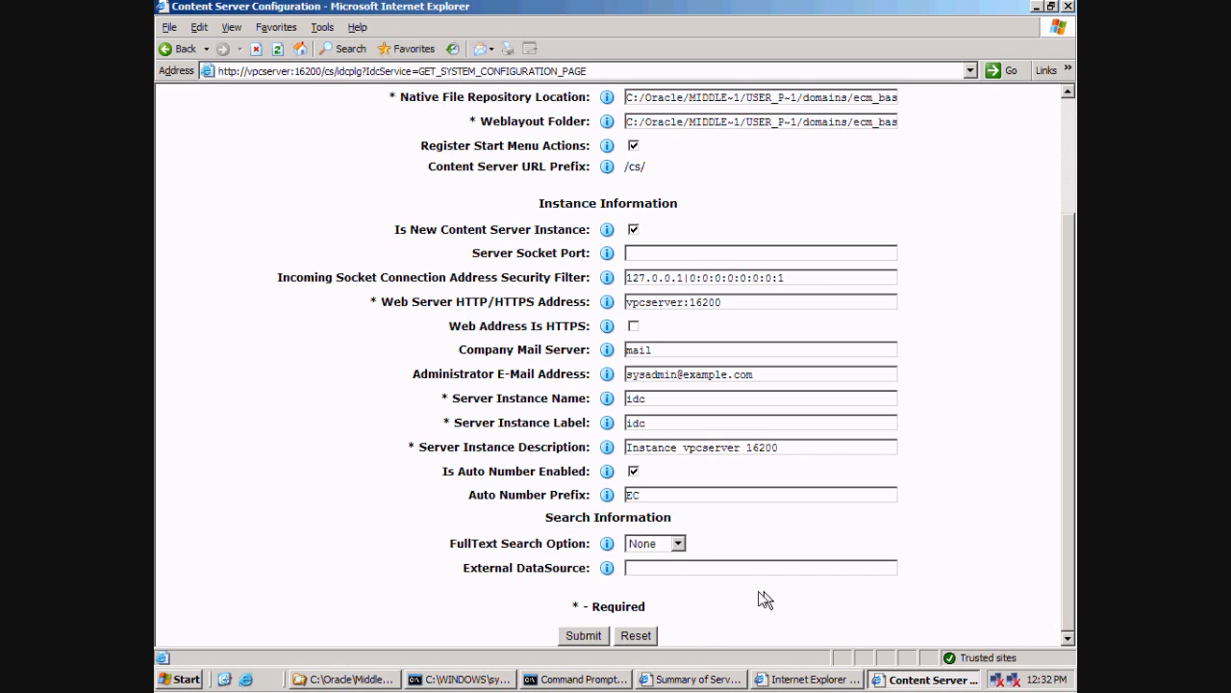
left_click(581, 636)
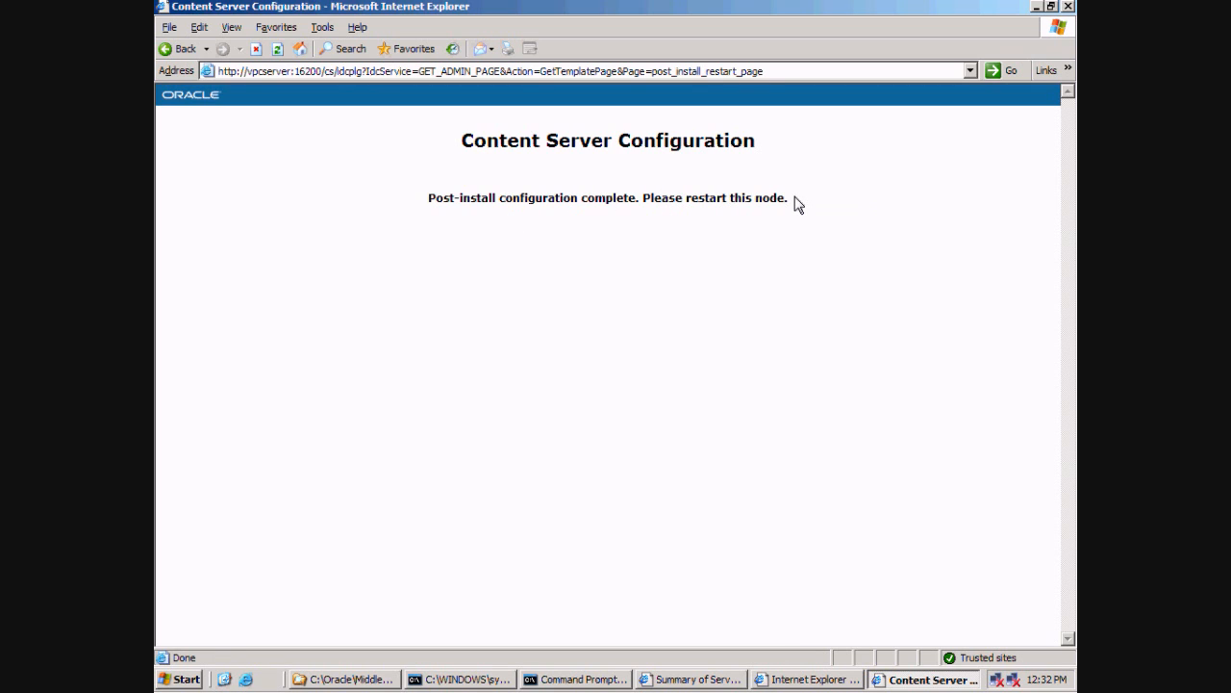
Force Shutdown Now on UCM_server1 only from the Summary of Servers Control tab, leaving AdminServer running.
left_click(774, 678)
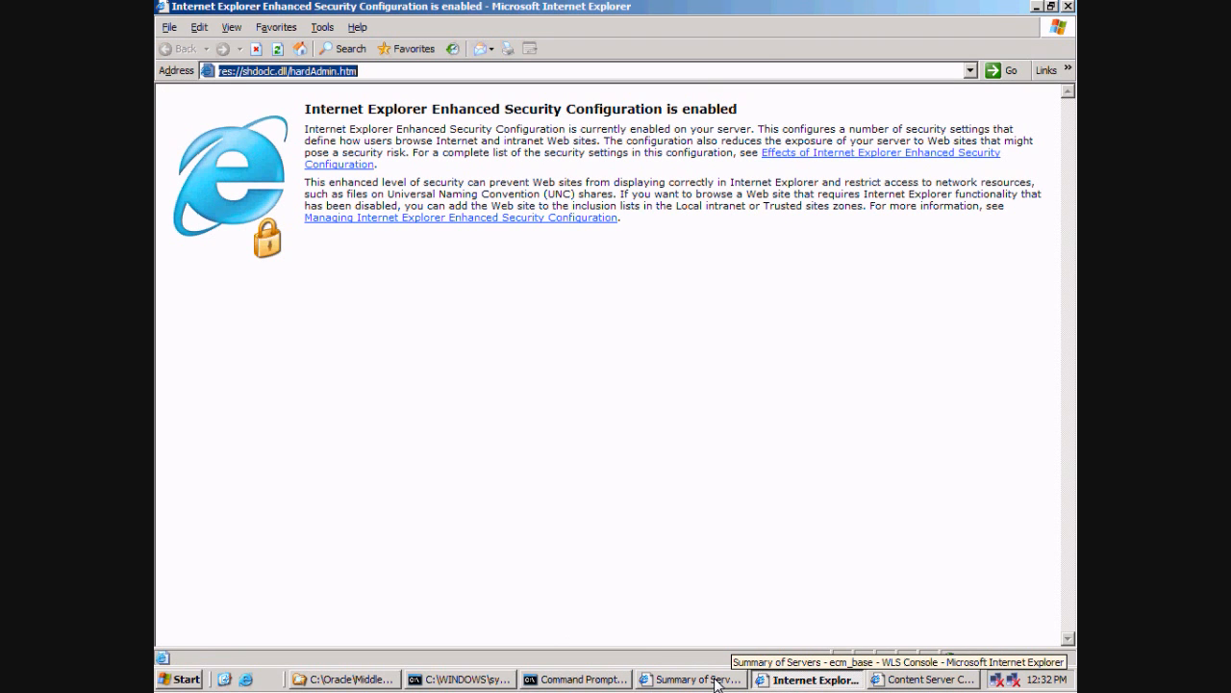
left_click(715, 681)
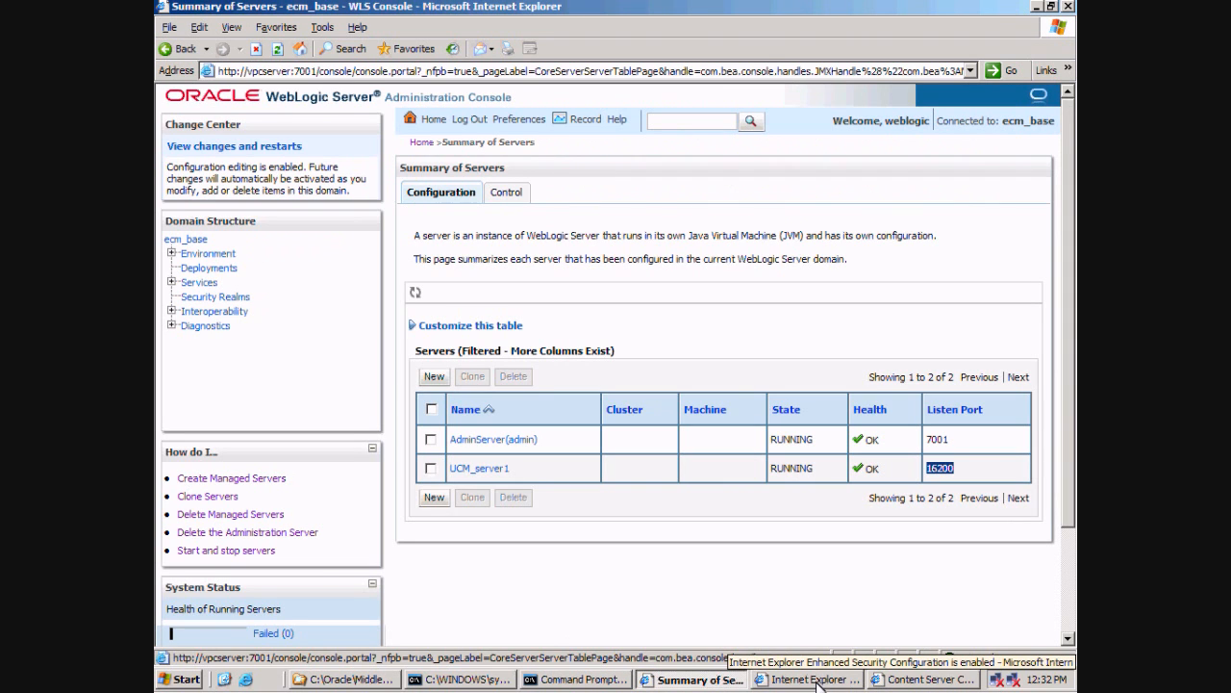
left_click(506, 191)
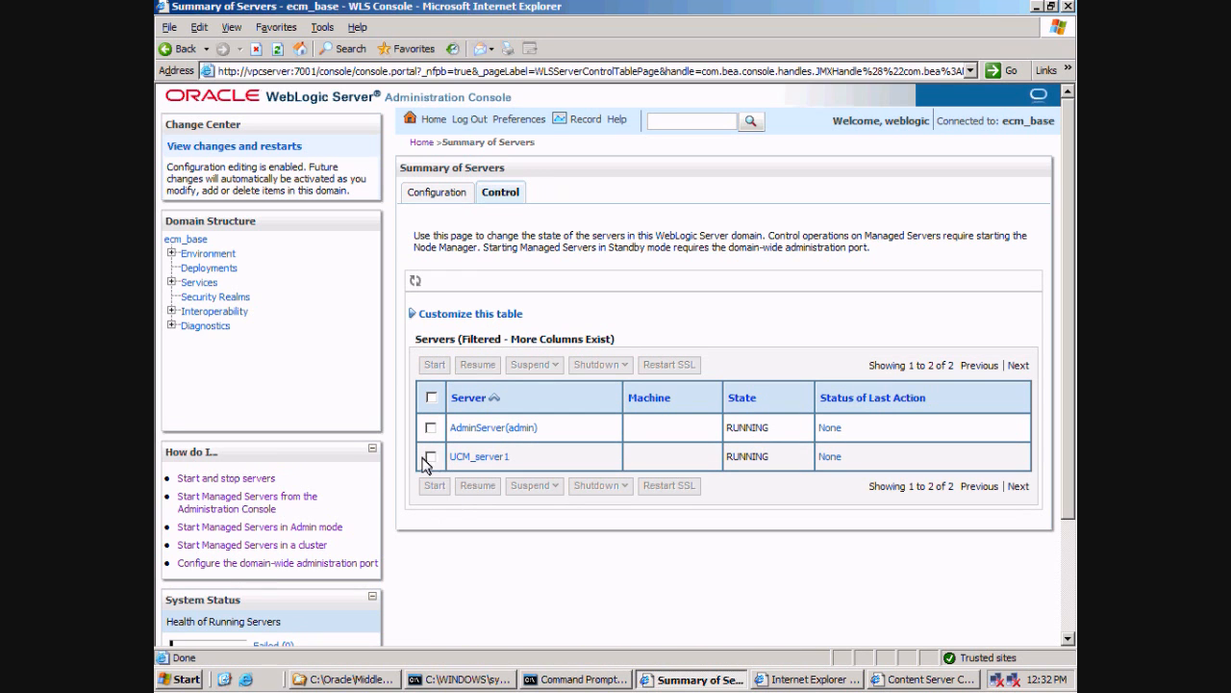
left_click(430, 457)
left_click(431, 398)
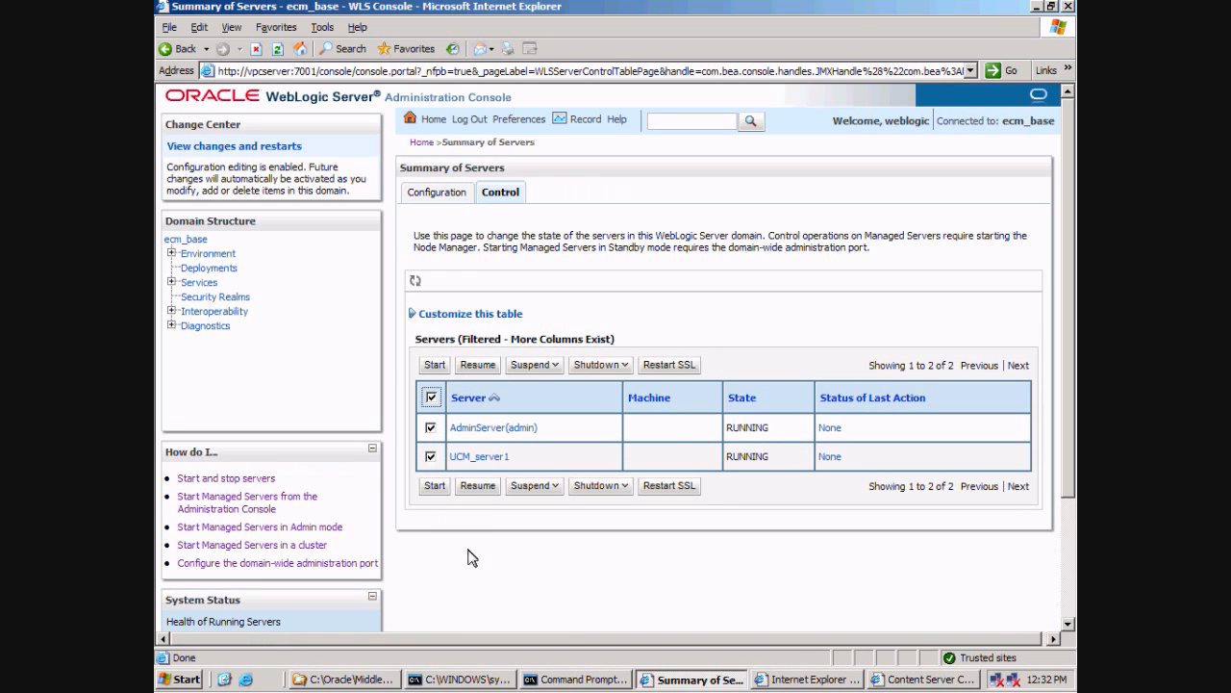
left_click(432, 429)
left_click(622, 493)
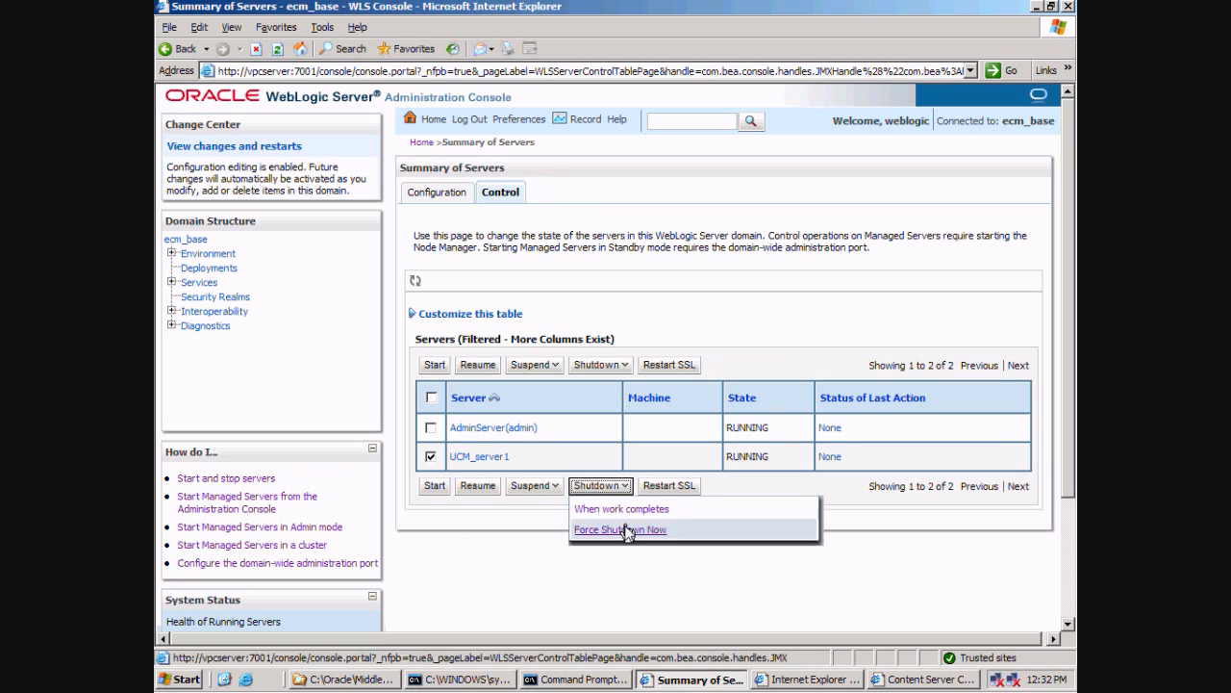
left_click(628, 530)
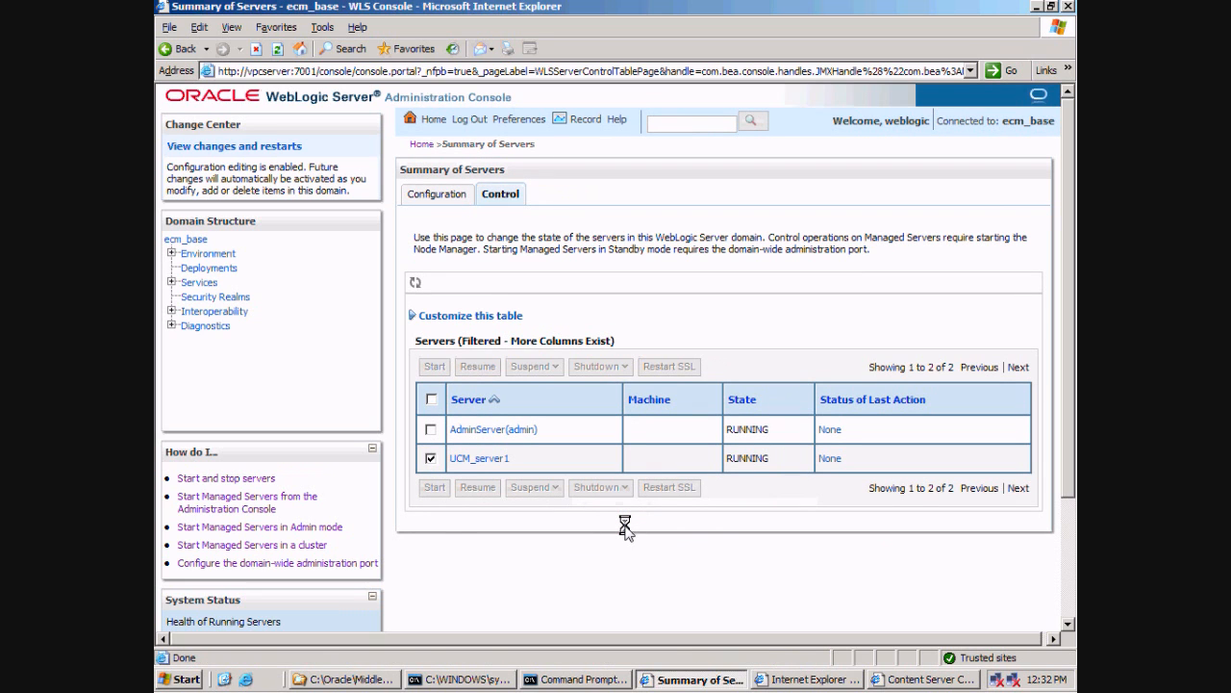
left_click(579, 679)
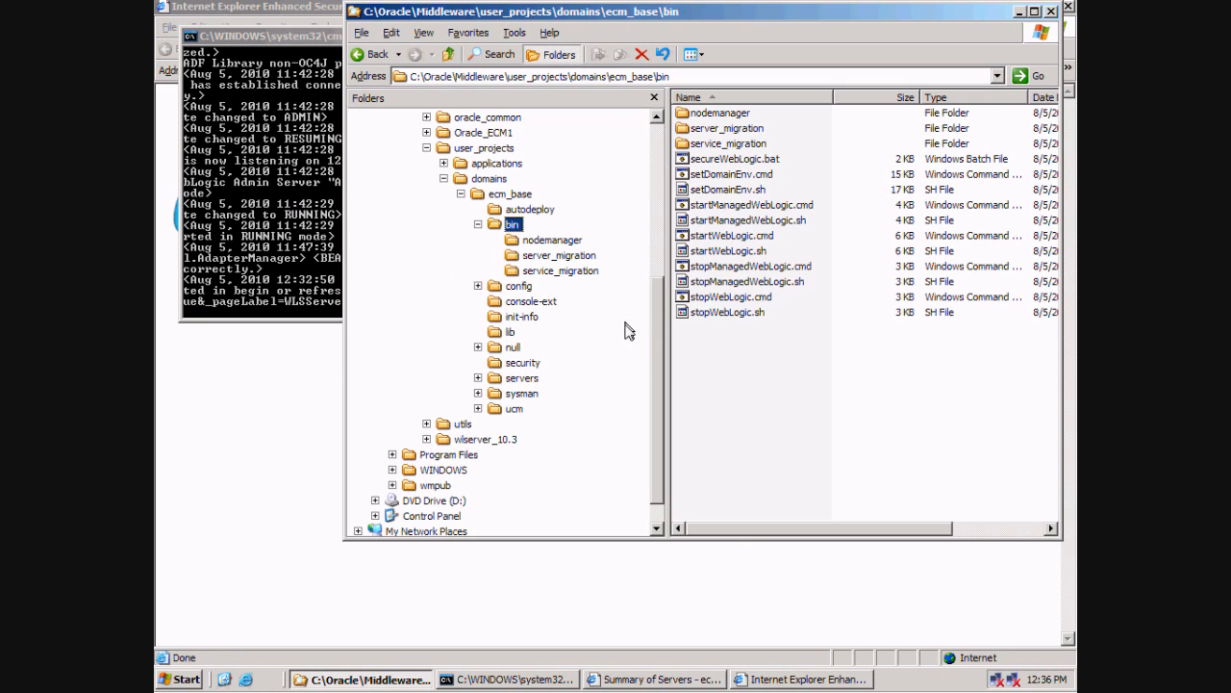
Create a folder named security in ecm_base\servers\UCM_server1 and open it.
left_click(479, 378)
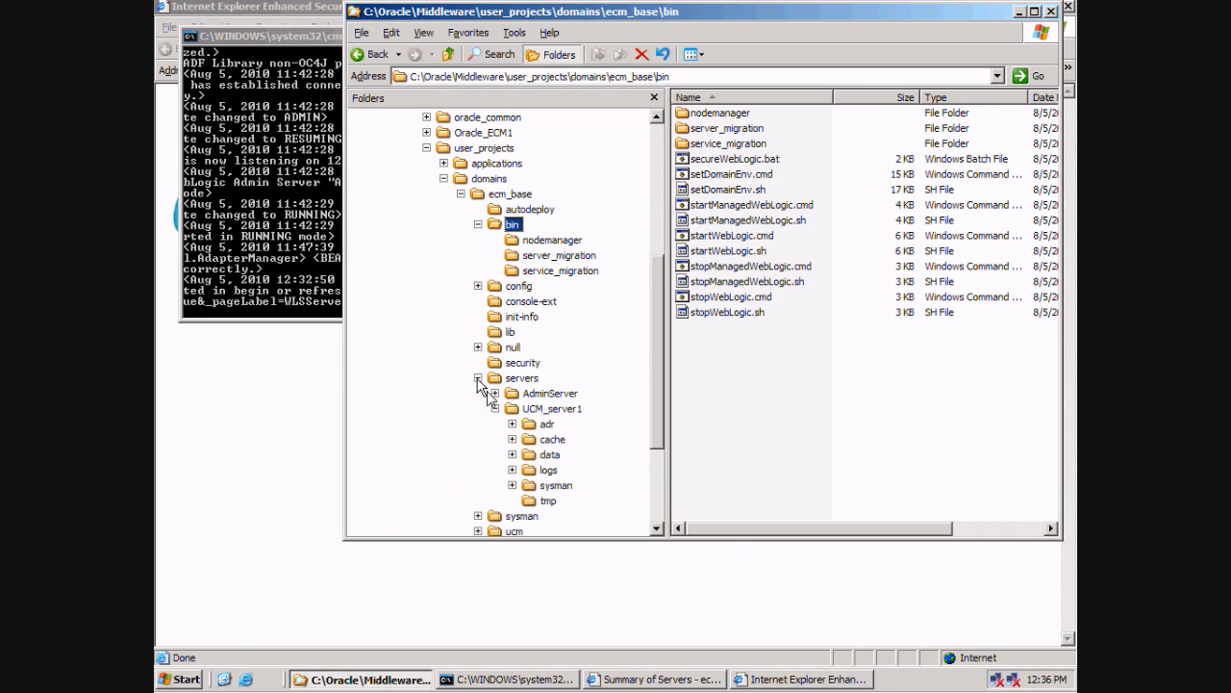
left_click(549, 409)
right_click(709, 274)
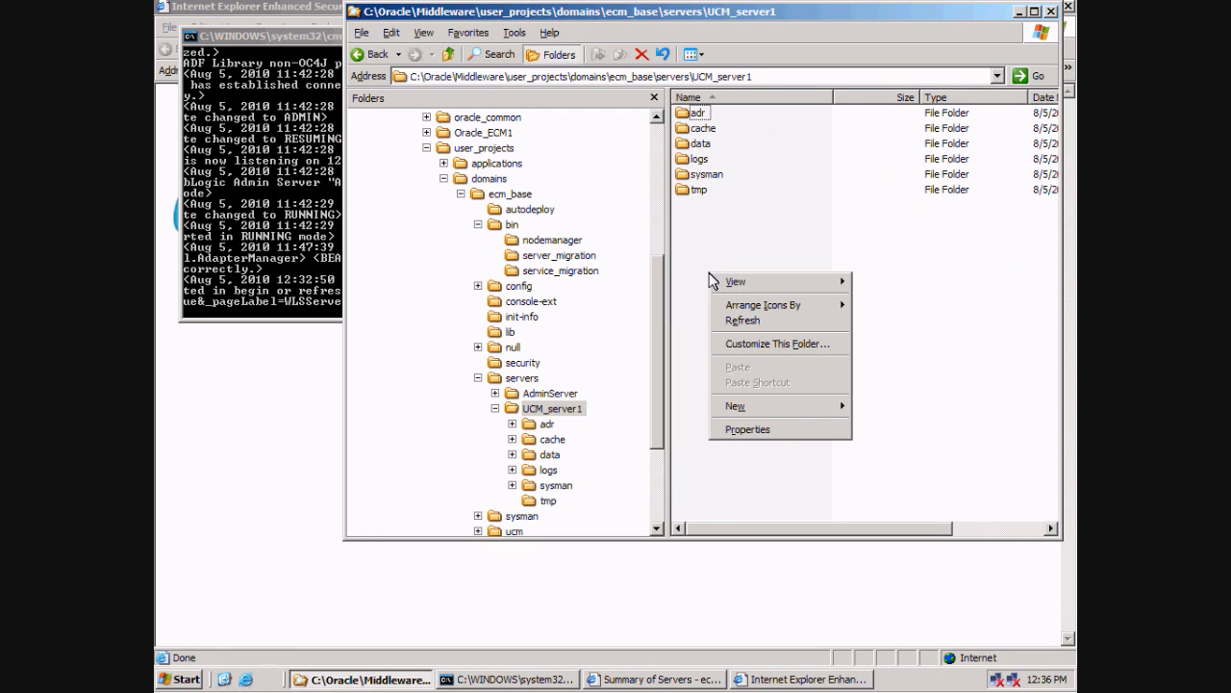
mouse_move(803, 408)
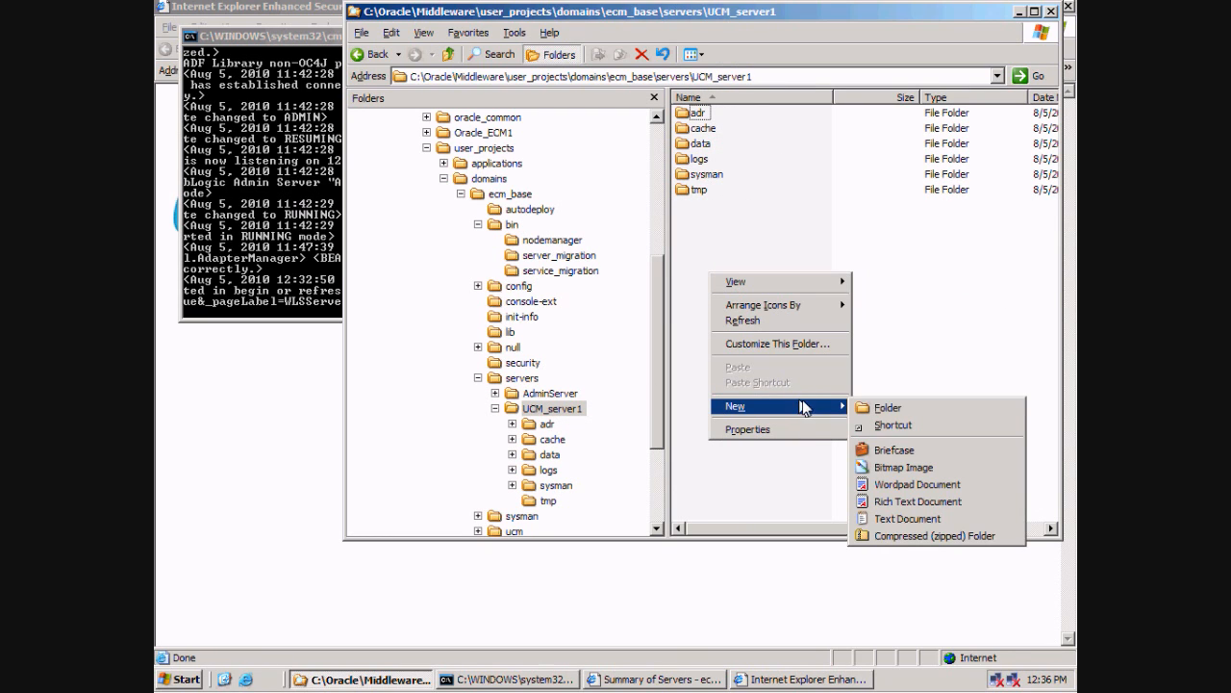
left_click(870, 408)
type("securi")
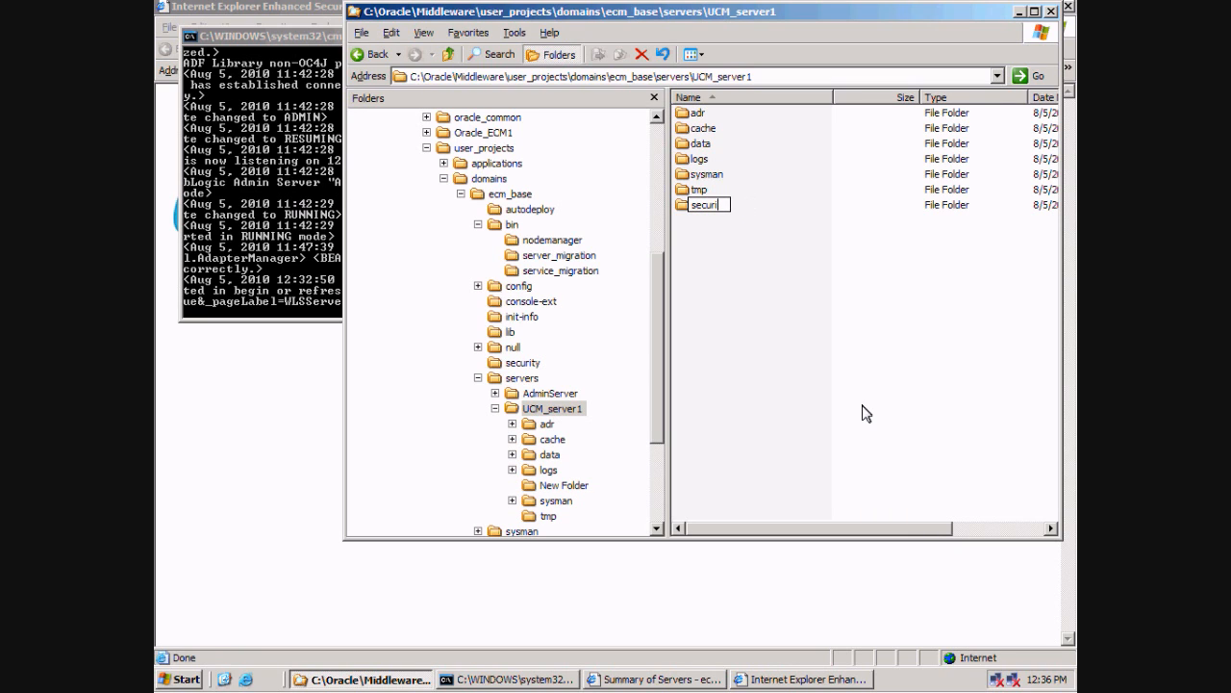
type("ty")
key("Return")
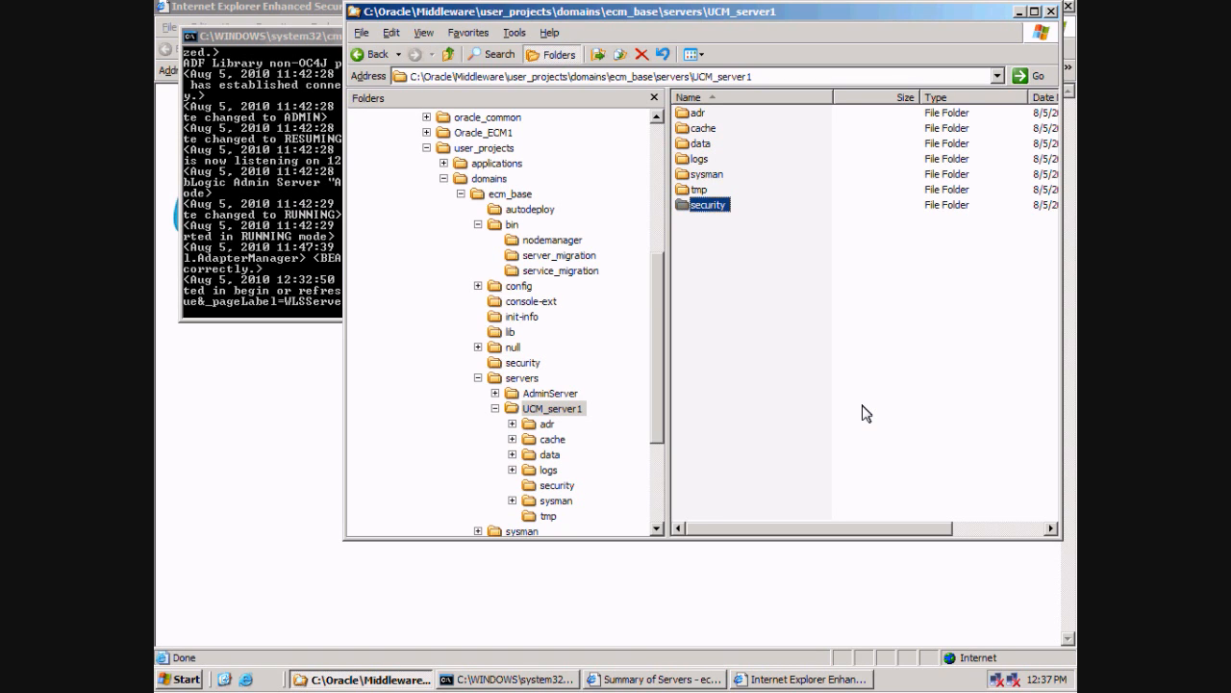
key("Return")
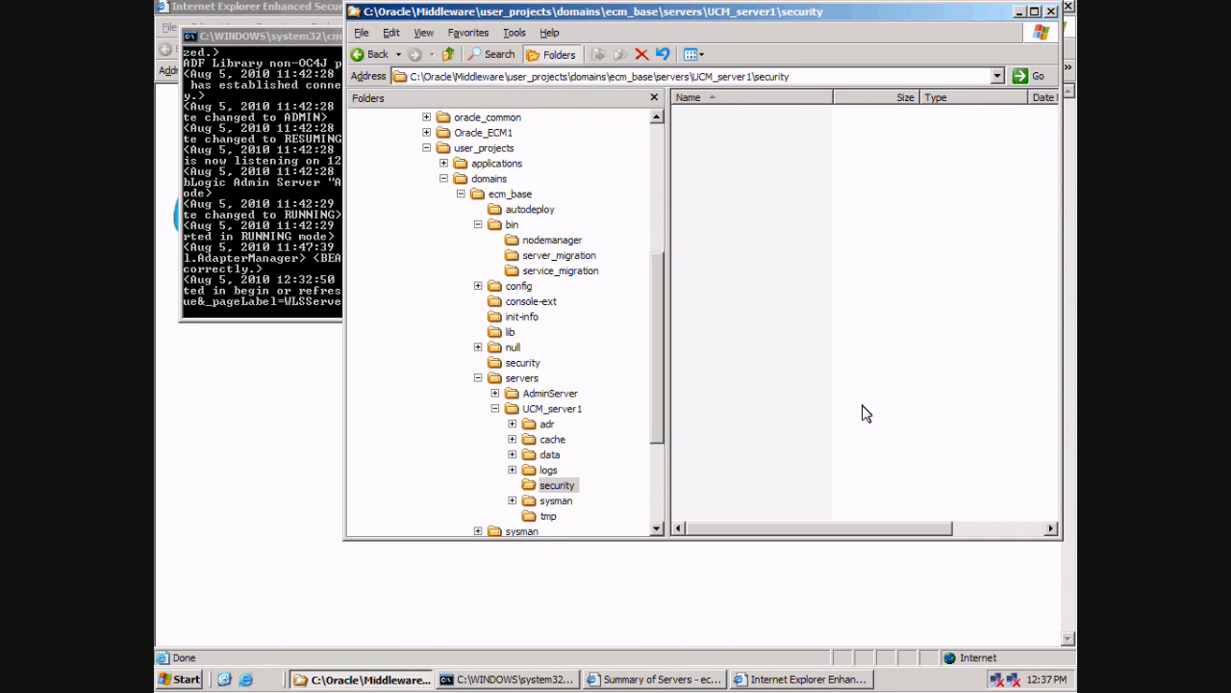
Create an empty text file in the security folder and name it boot.properties.
right_click(758, 205)
mouse_move(849, 360)
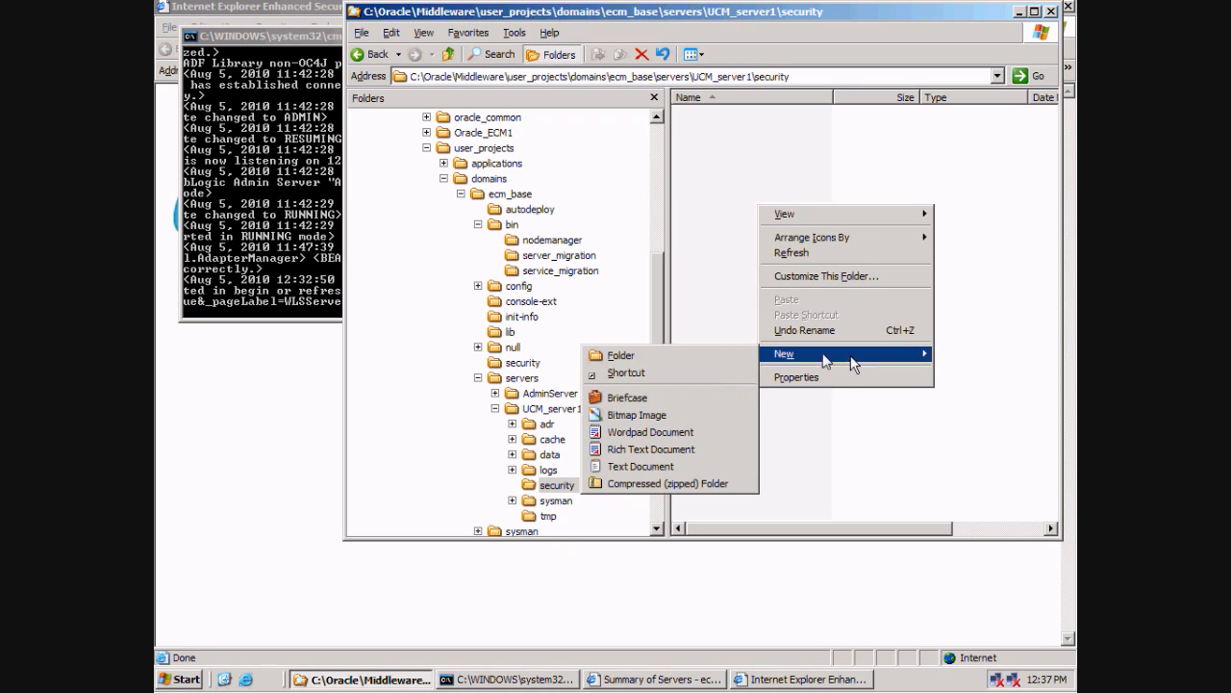
left_click(659, 469)
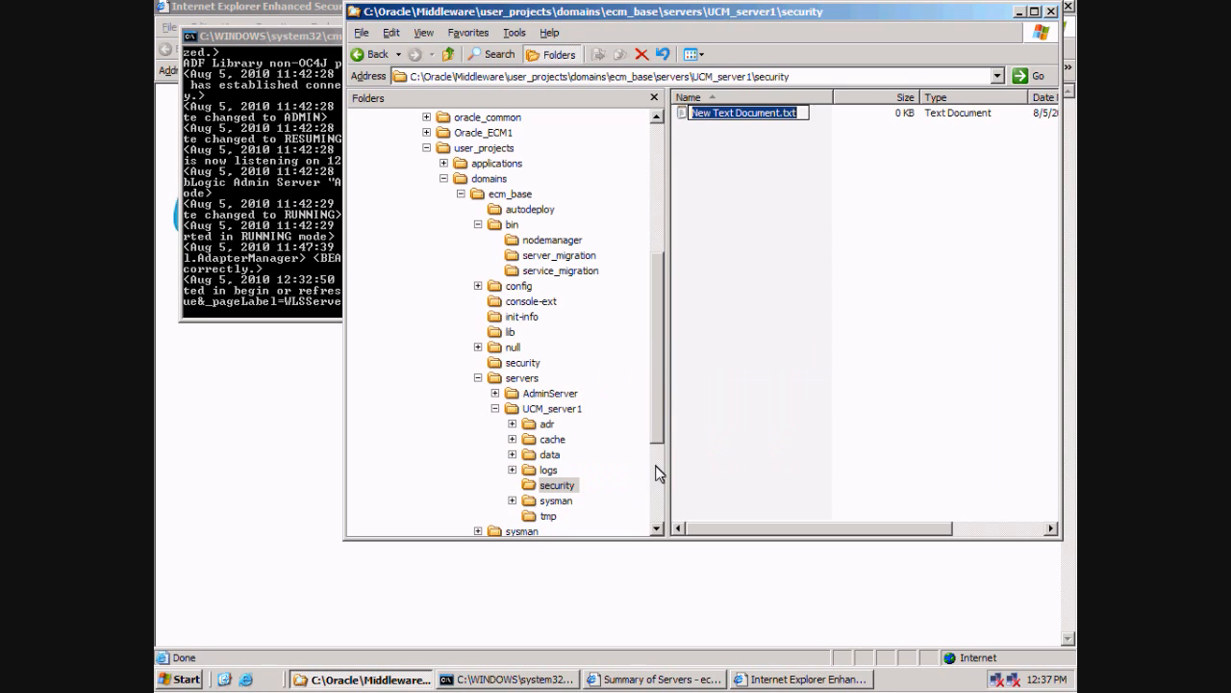
type("voot.")
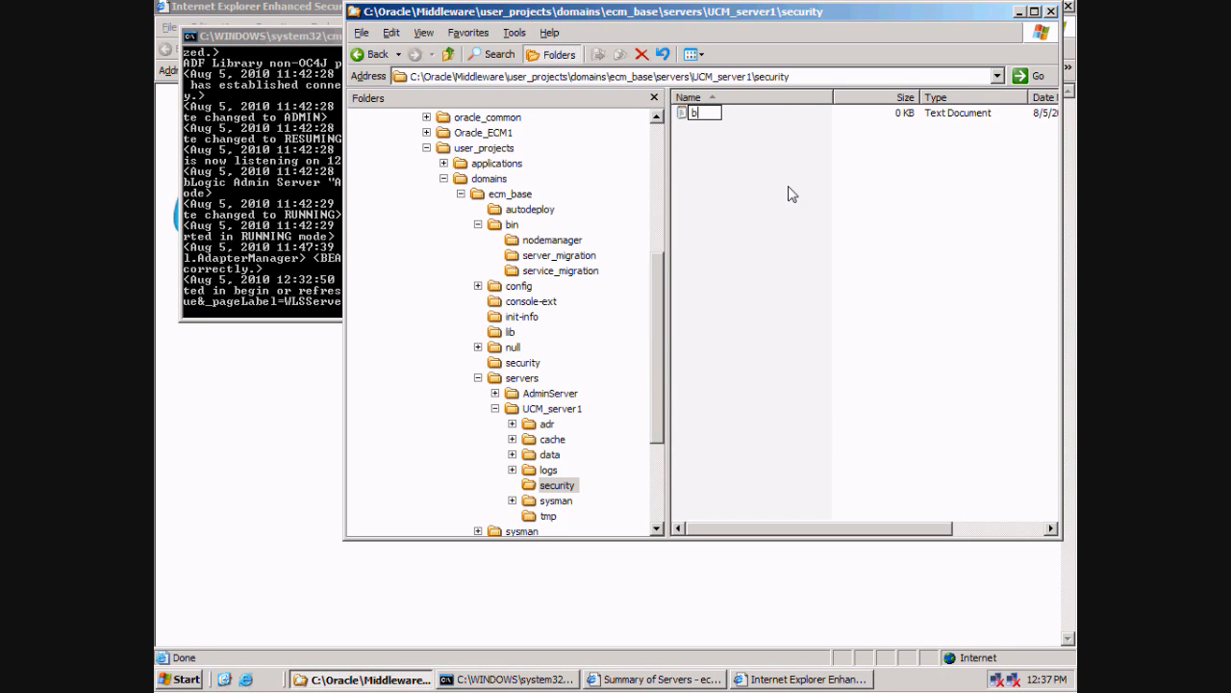
type("properties")
key("Return")
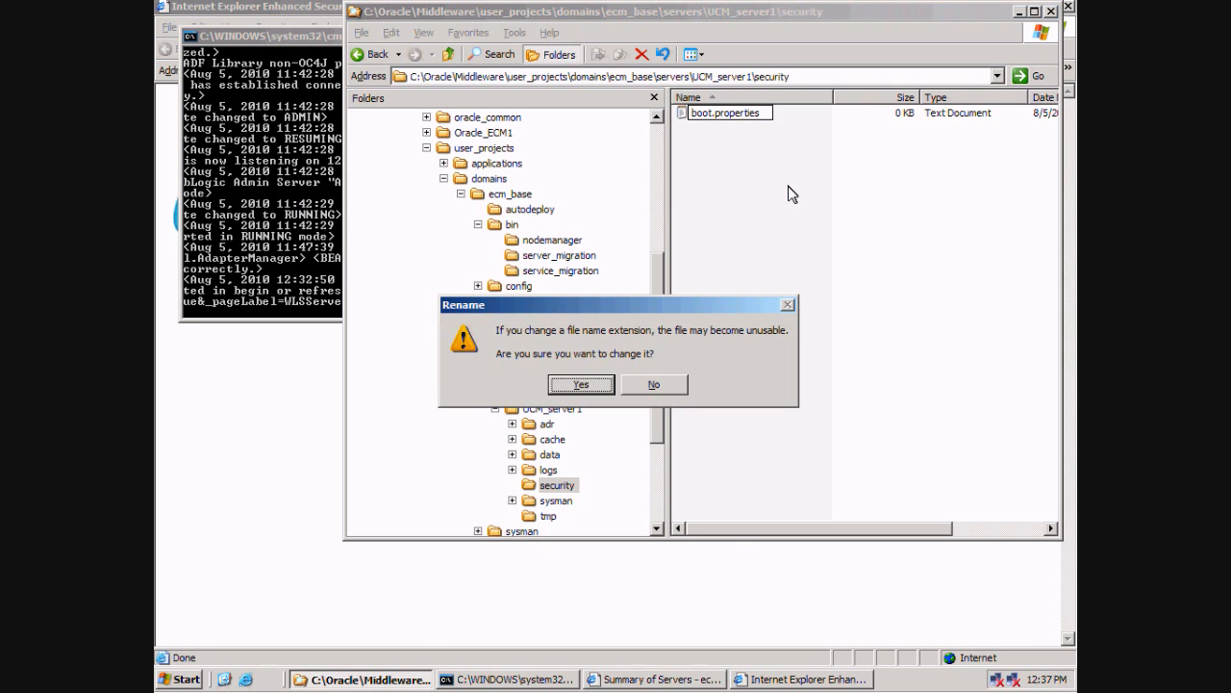
key("Return")
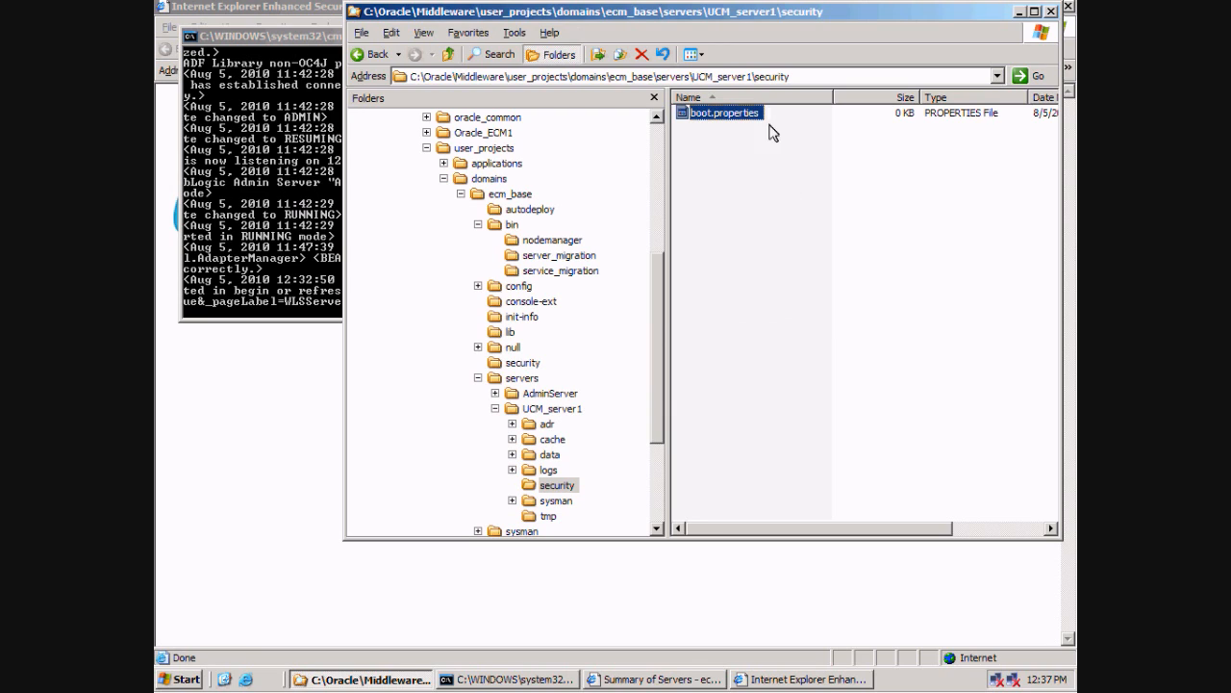
Open boot.properties in Notepad through the Open With program list.
right_click(748, 116)
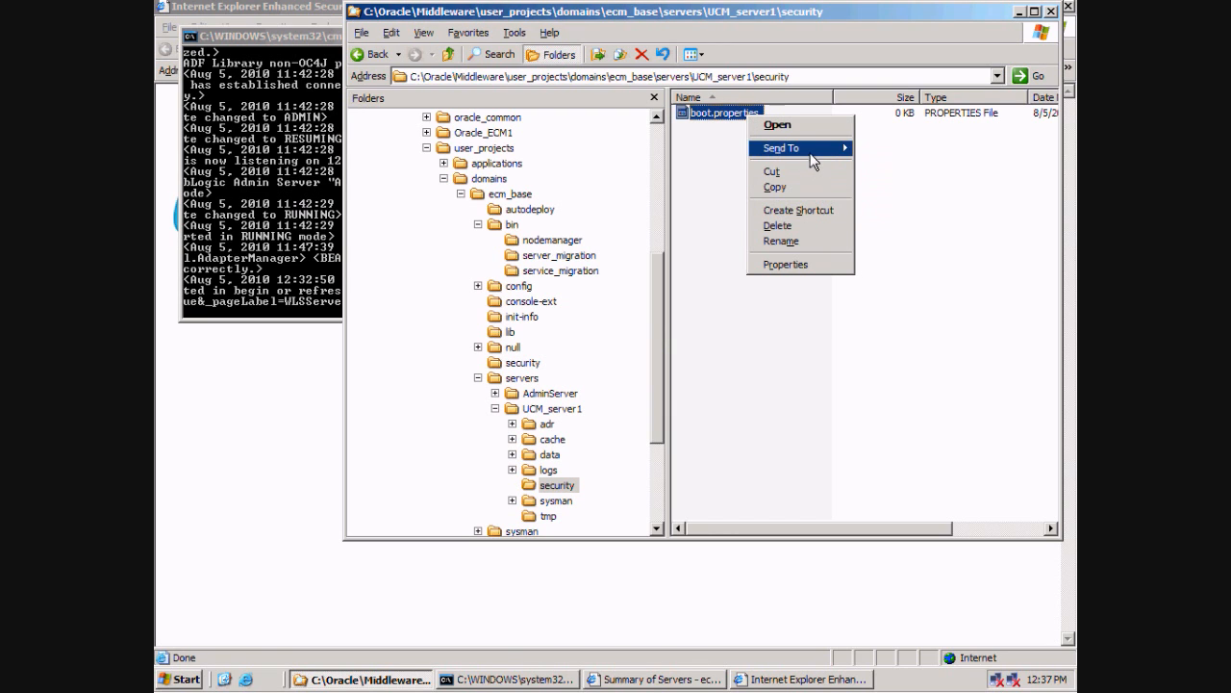
left_click(800, 127)
left_click(555, 383)
left_click(674, 424)
left_click(510, 322)
left_click(505, 258)
left_click(664, 520)
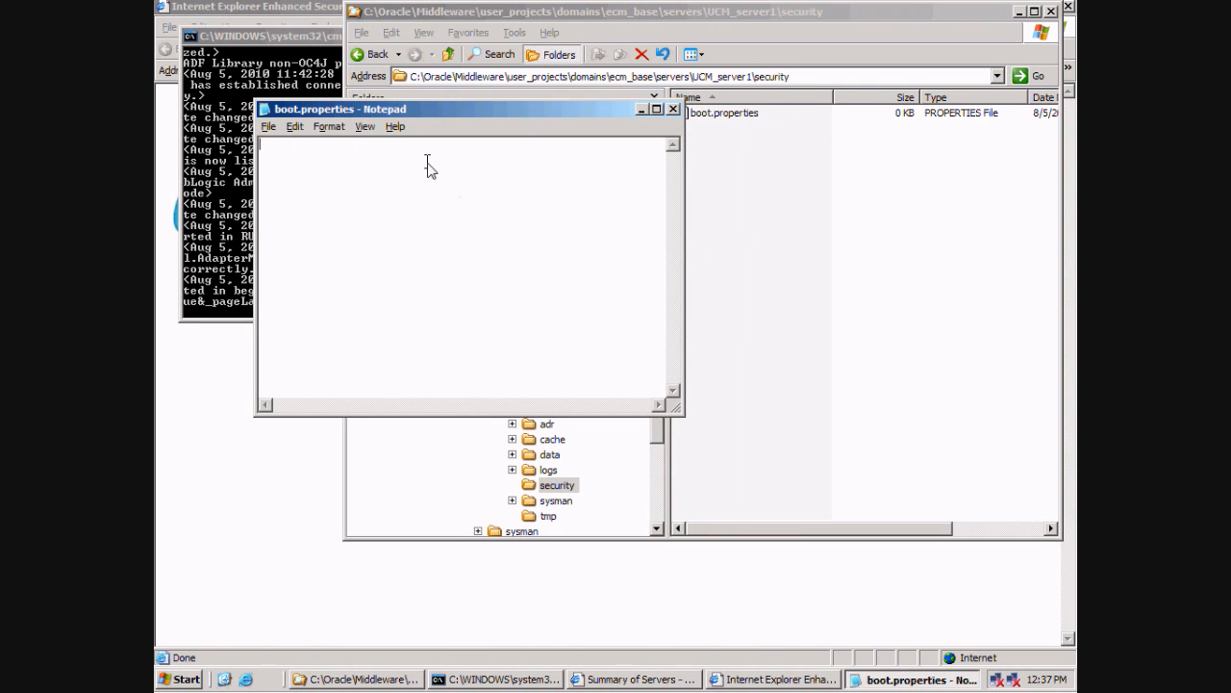
Write the WebLogic username and password lines into boot.properties and save it on closing.
type("username=weblogic")
key("Return")
type("pa")
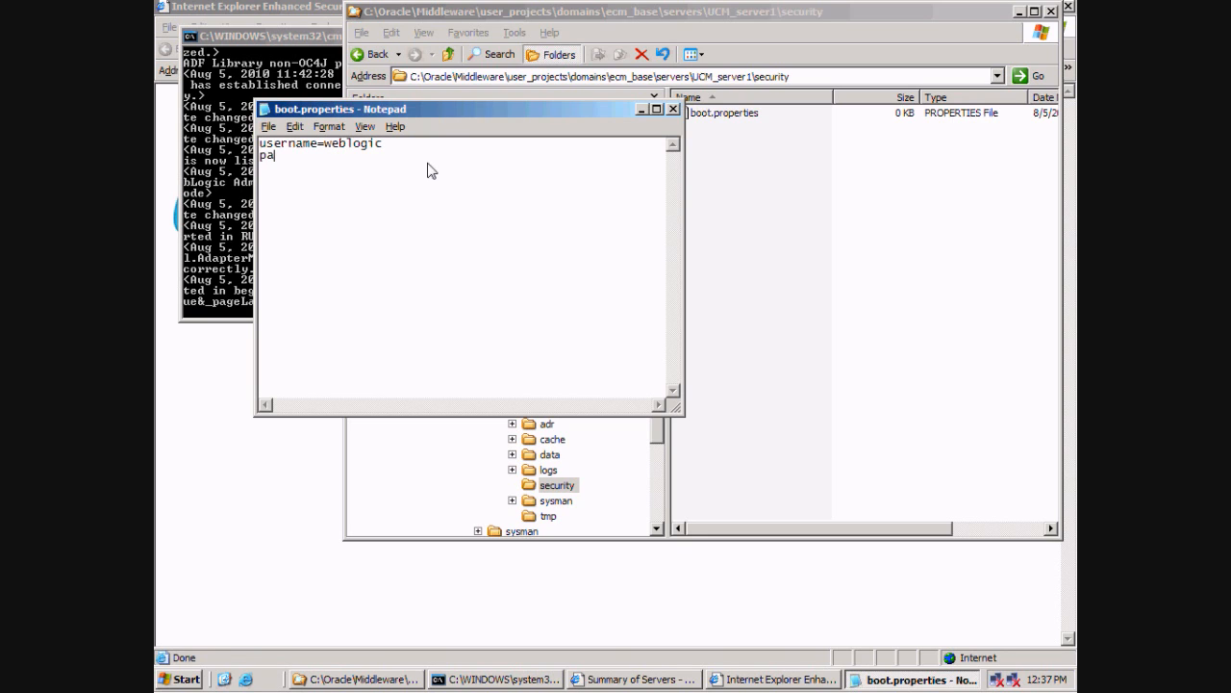
type("ssword=12345678")
left_click(674, 109)
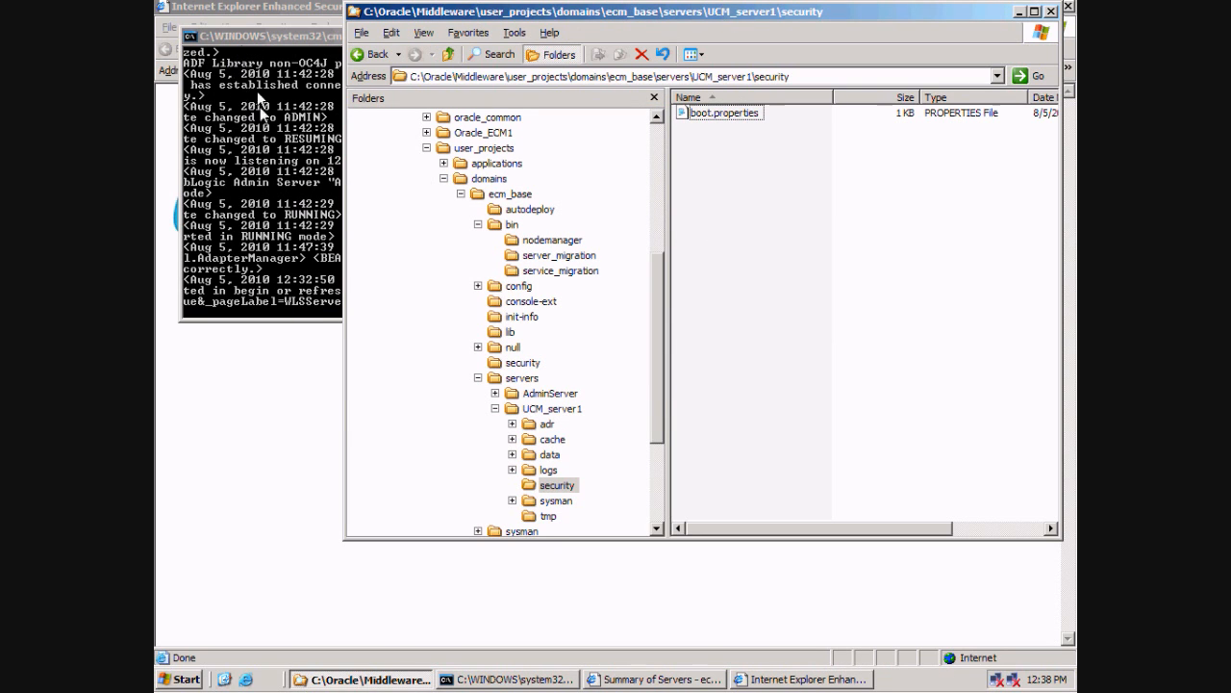
Open a new Command Prompt and copy the ecm_base bin folder path from Explorer.
left_click(179, 679)
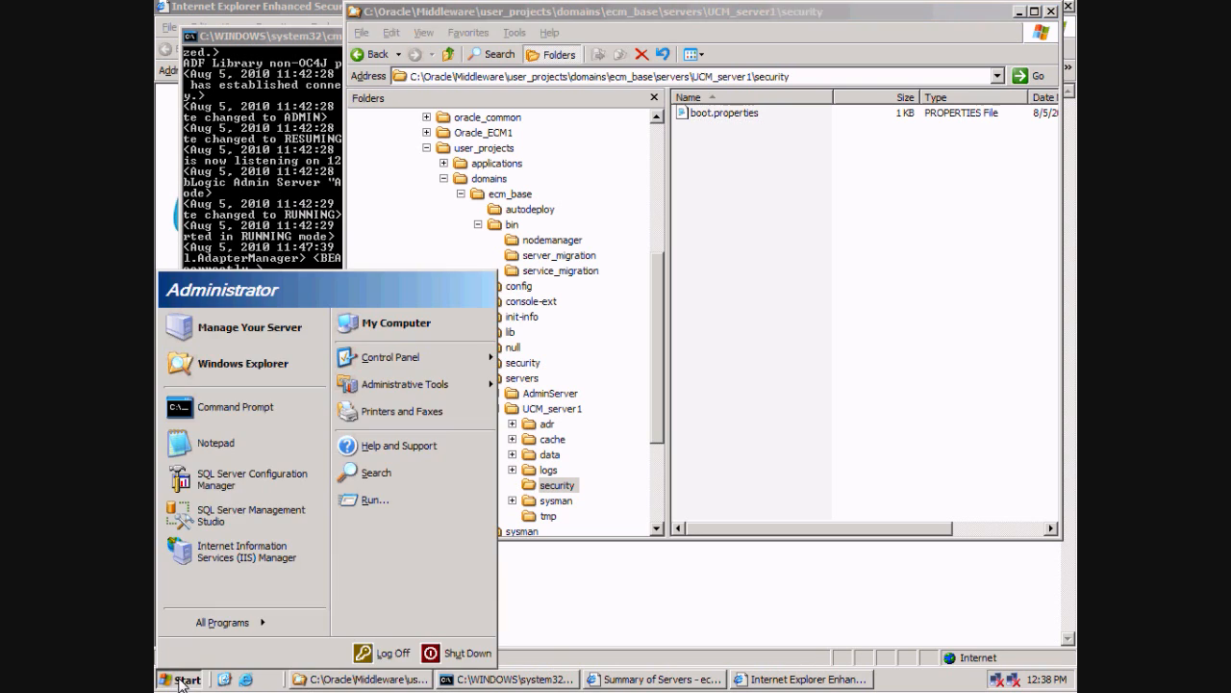
left_click(240, 412)
left_click(820, 12)
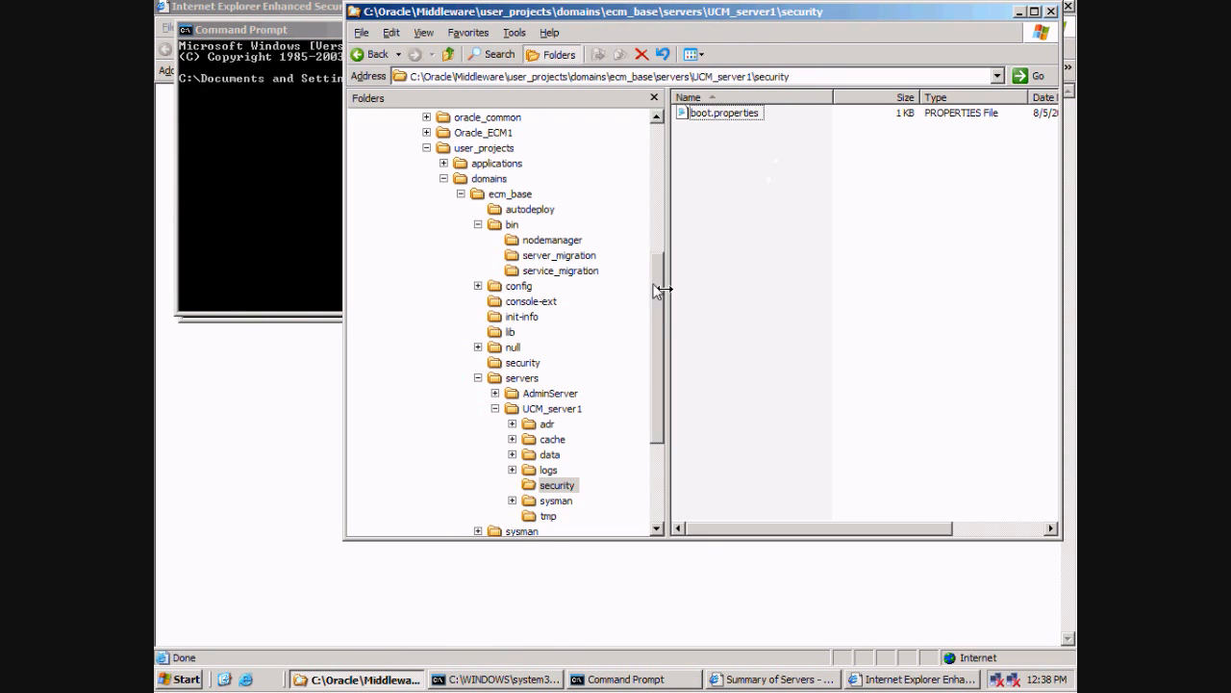
left_click(513, 224)
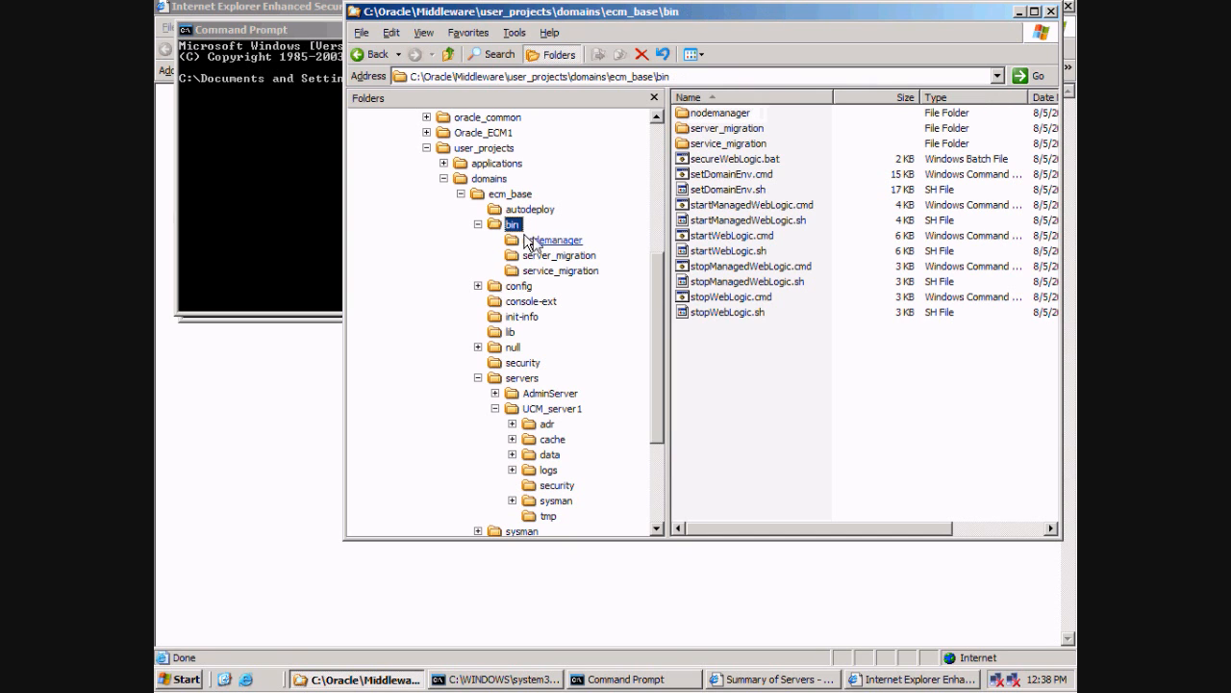
left_click(741, 76)
key("ctrl+c")
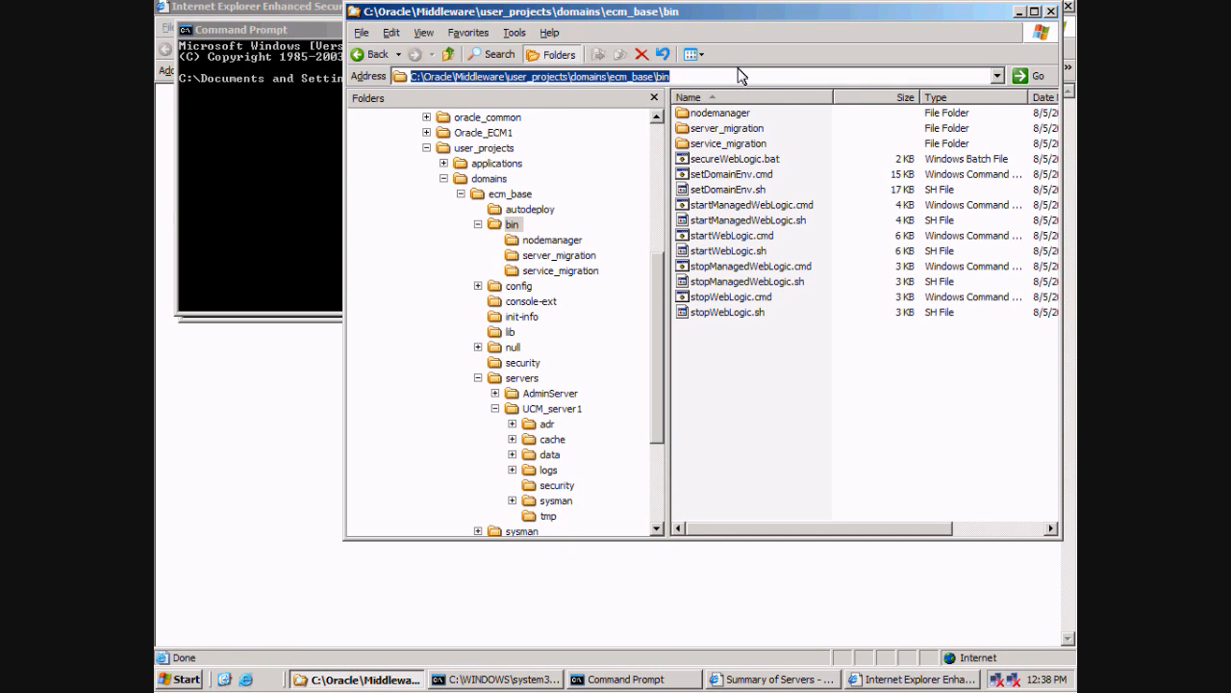
Change the console to the ecm_base bin folder and begin typing the startManagedWebLogic.cmd command.
left_click(277, 30)
type("cd")
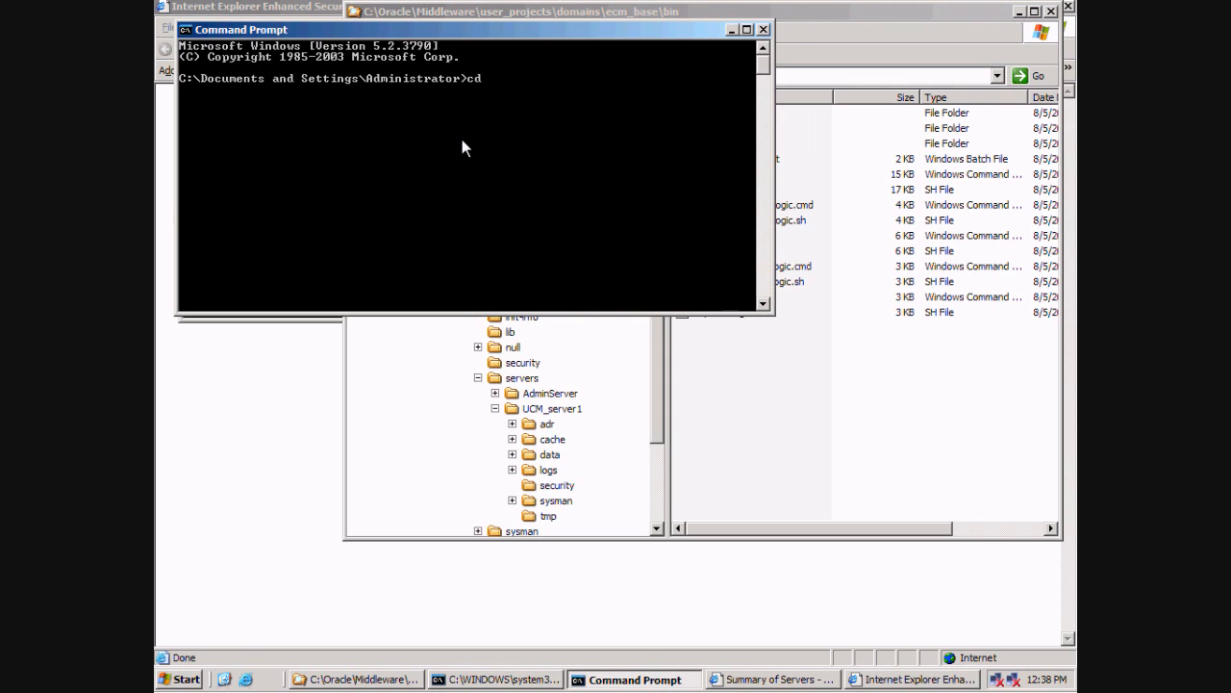
right_click(462, 147)
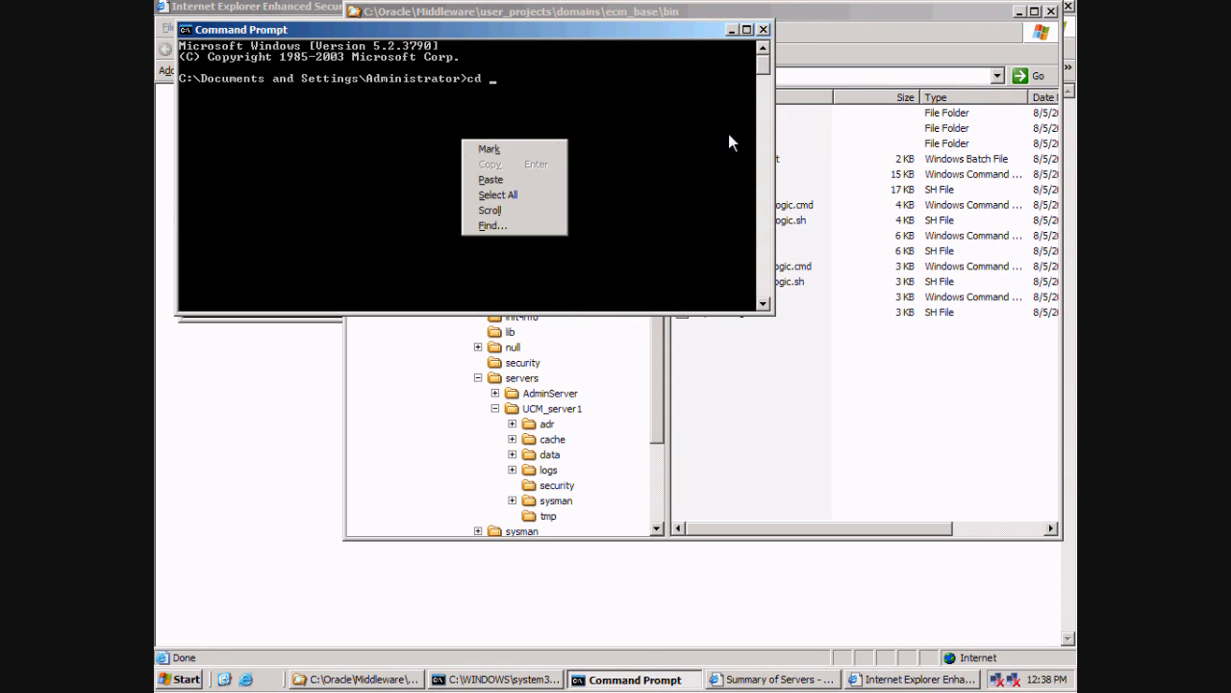
left_click(511, 180)
key("Return")
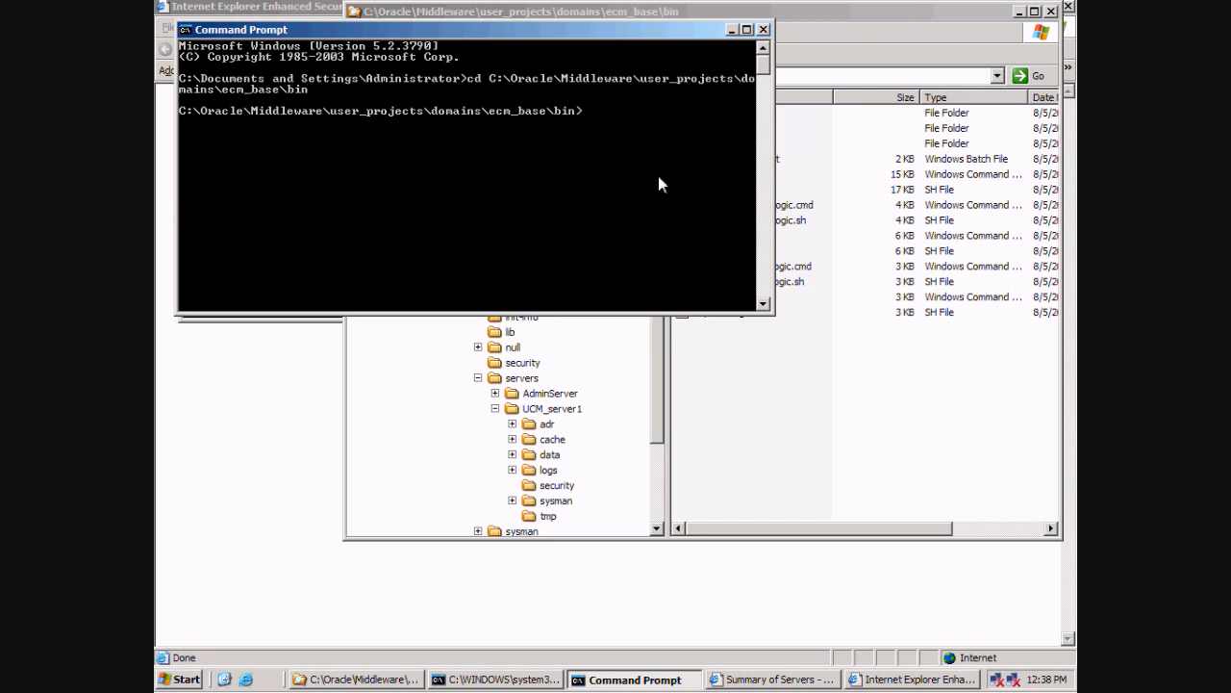
type("startManagedWebLogic.")
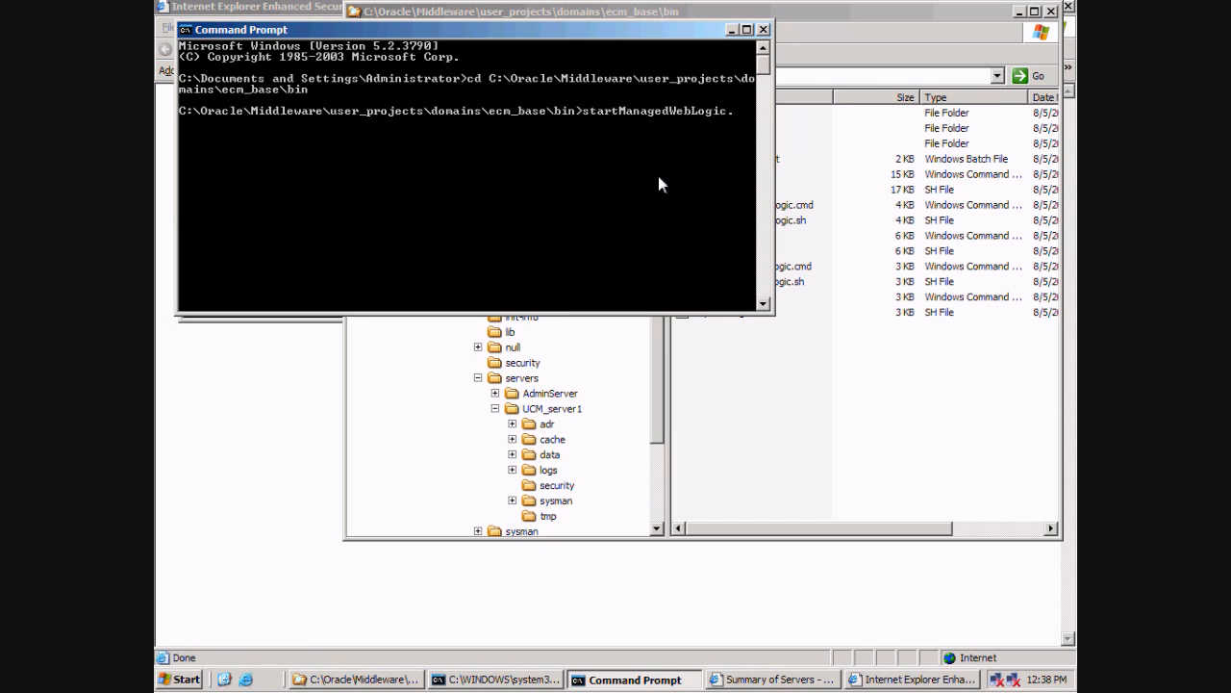
type("cmd UCMS")
Run startManagedWebLogic.cmd UCM_server1 after correcting the server name argument.
key("BackSpace")
key("BackSpace")
key("BackSpace")
key("BackSpace")
key("BackSpace")
key("BackSpace")
type("_server1")
key("Return")
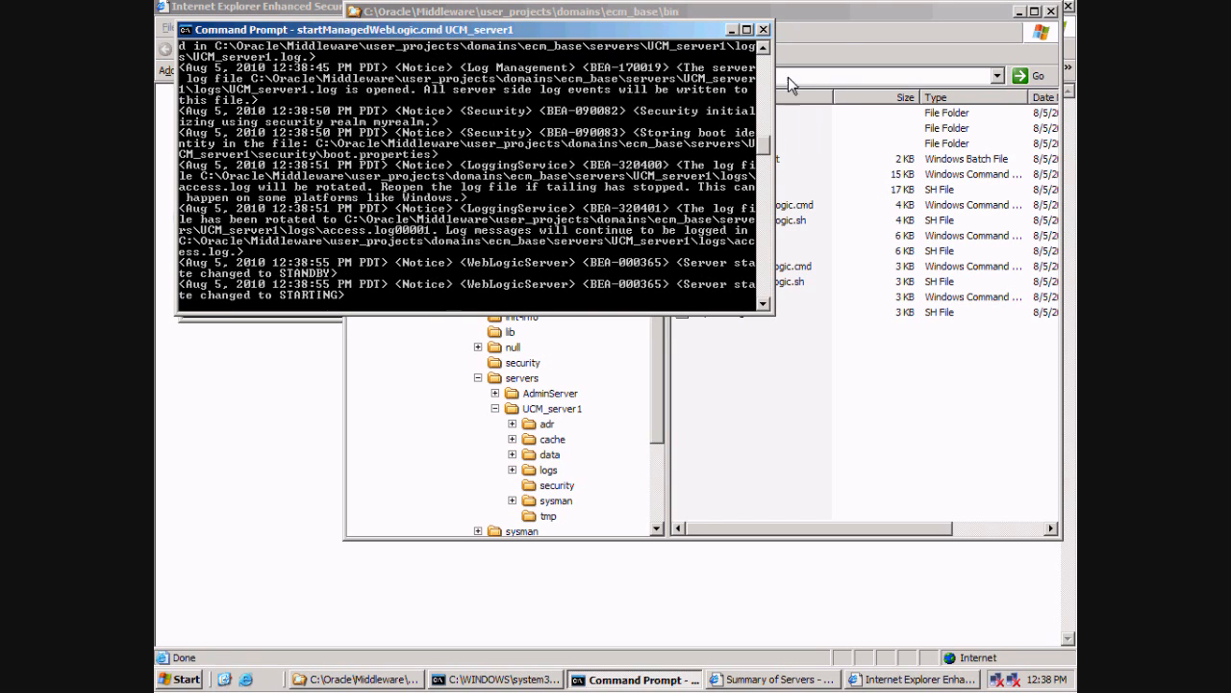
left_click(845, 21)
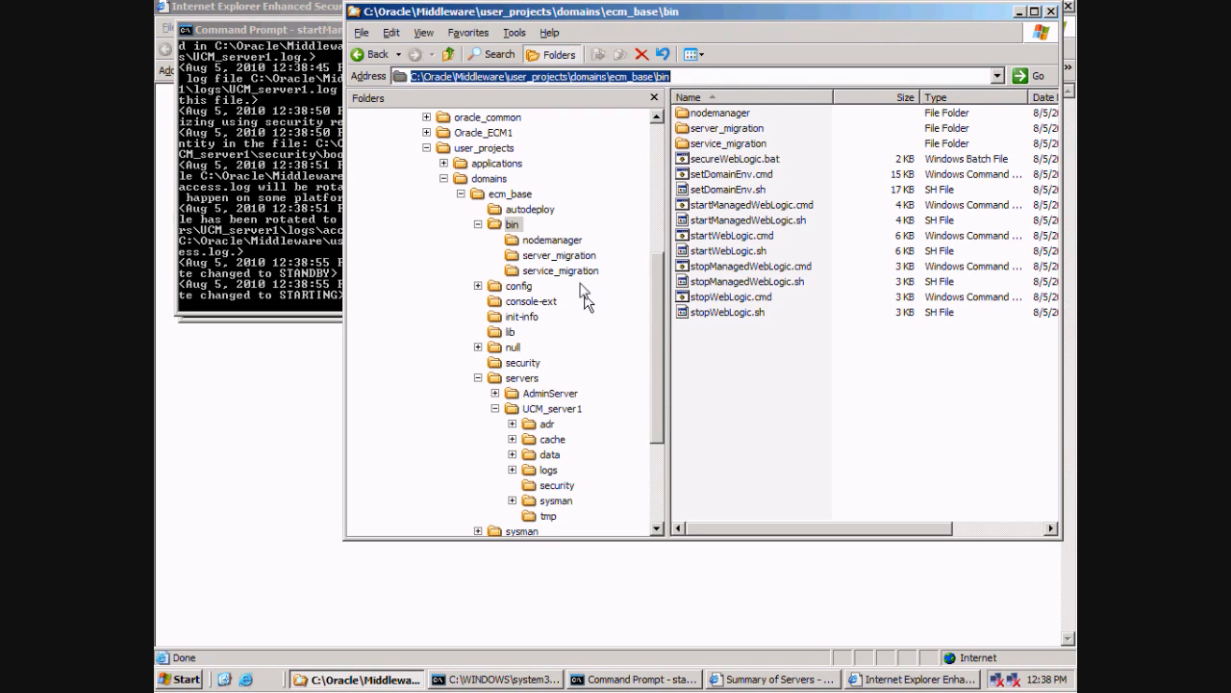
Confirm UCM_server1's security\boot.properties now holds AES-encrypted credentials, then close it and return to the console.
left_click(513, 209)
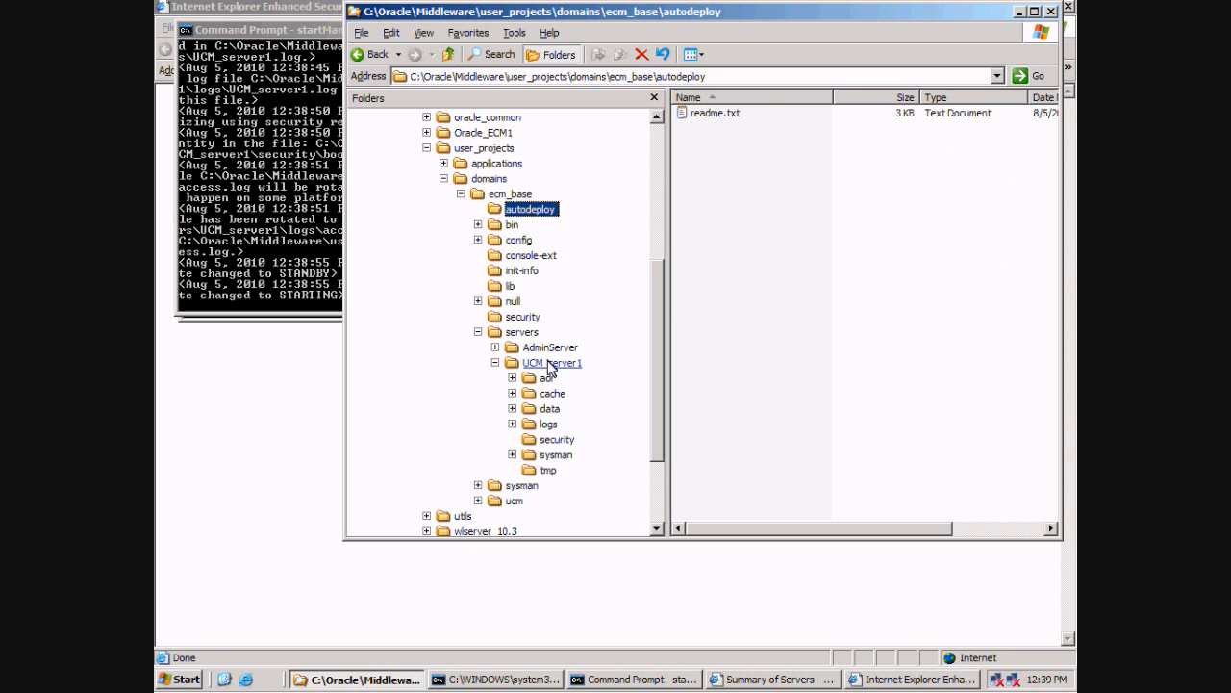
left_click(557, 440)
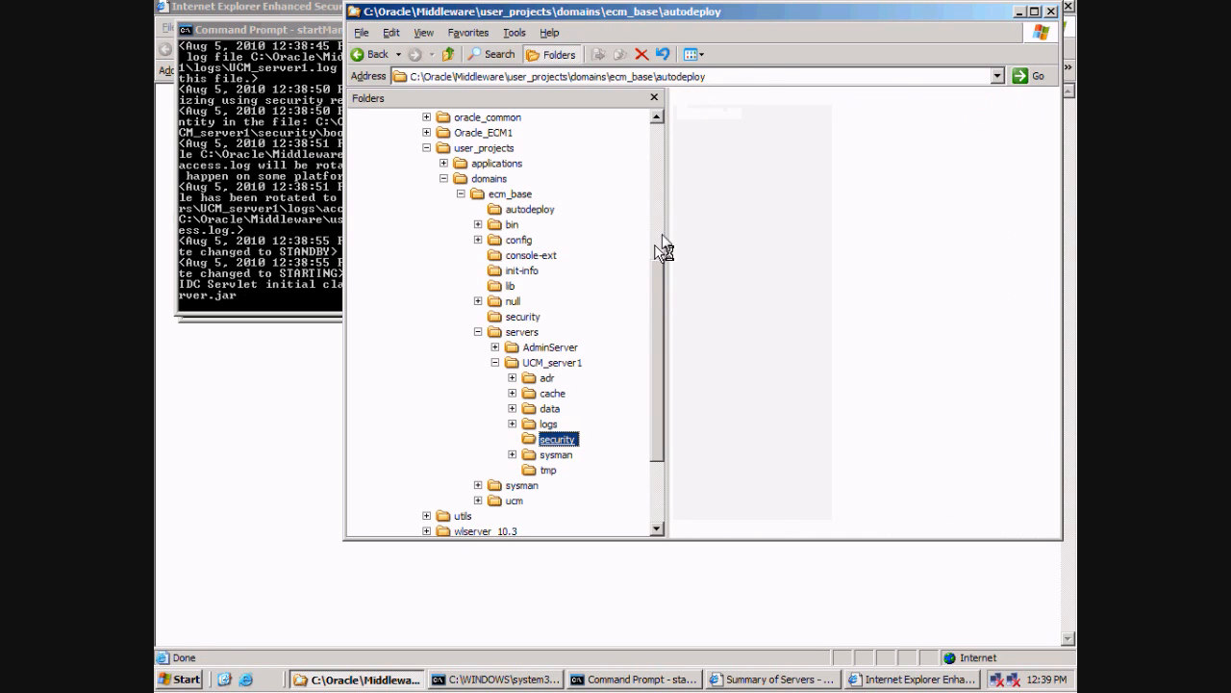
double_click(721, 114)
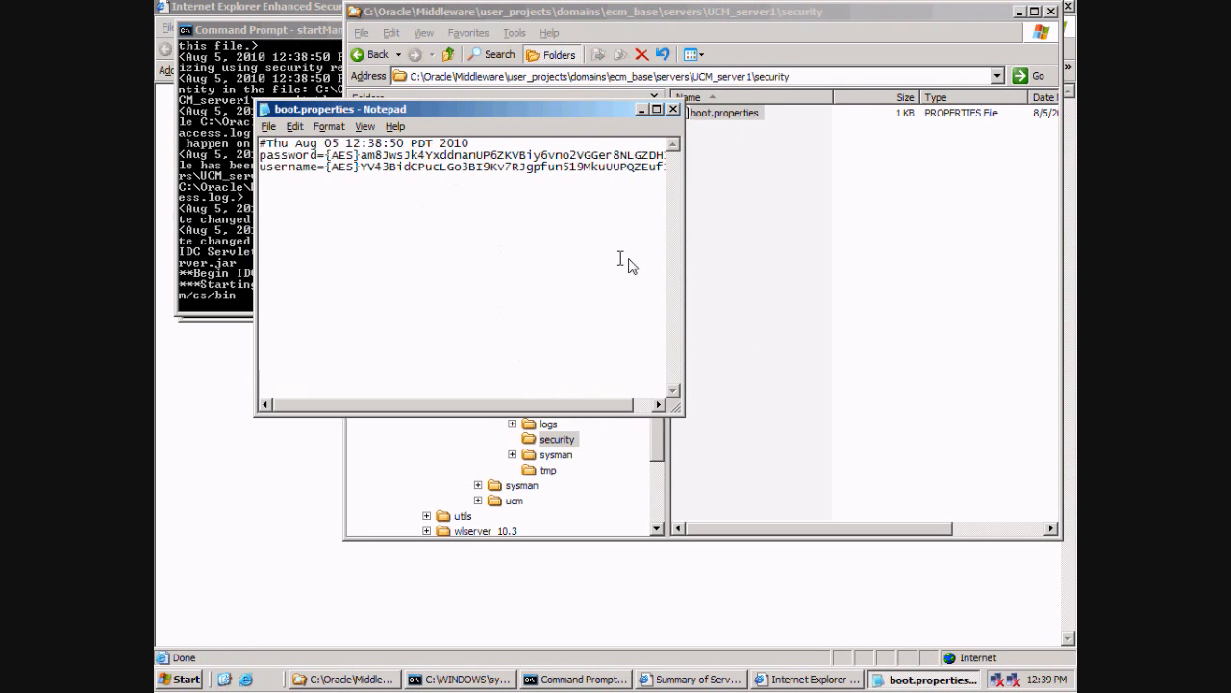
left_click_drag(682, 253, 832, 253)
left_click_drag(689, 169, 245, 139)
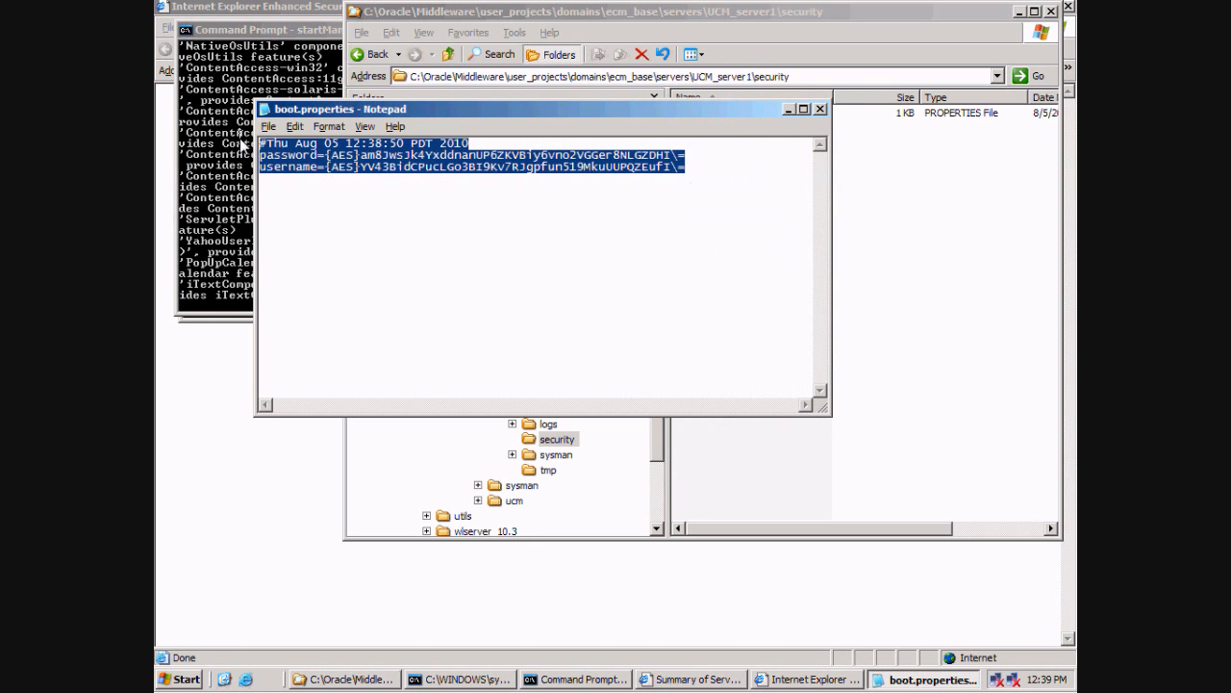
left_click(821, 109)
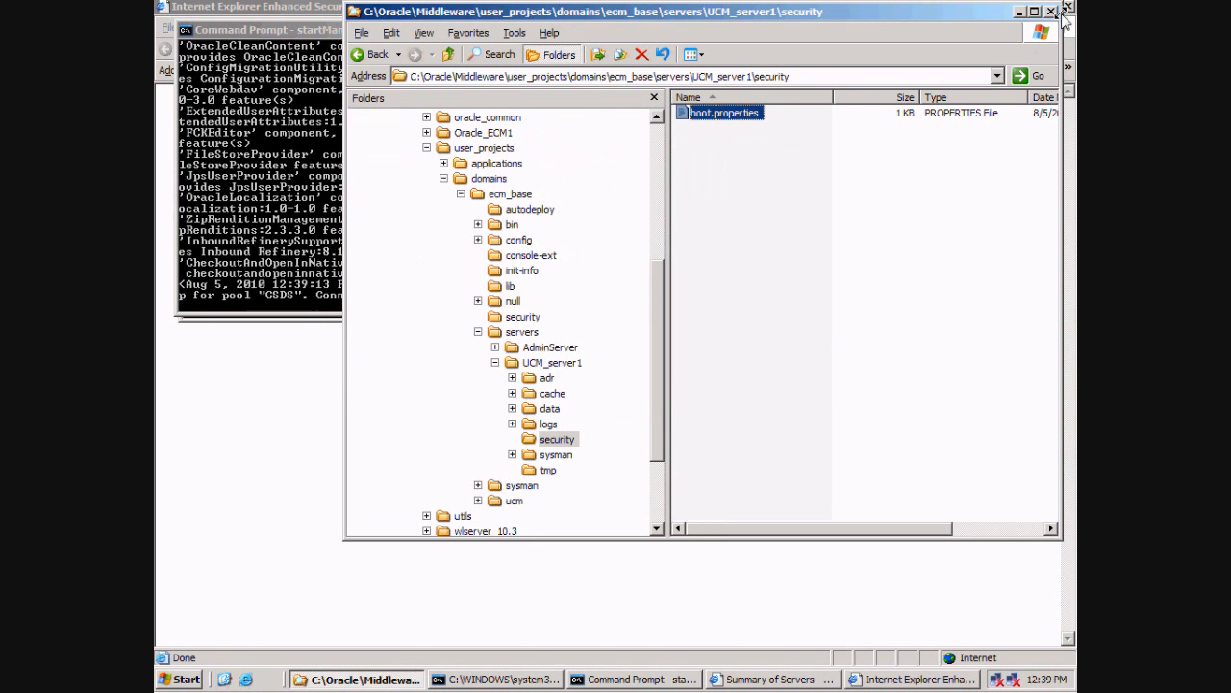
left_click(318, 307)
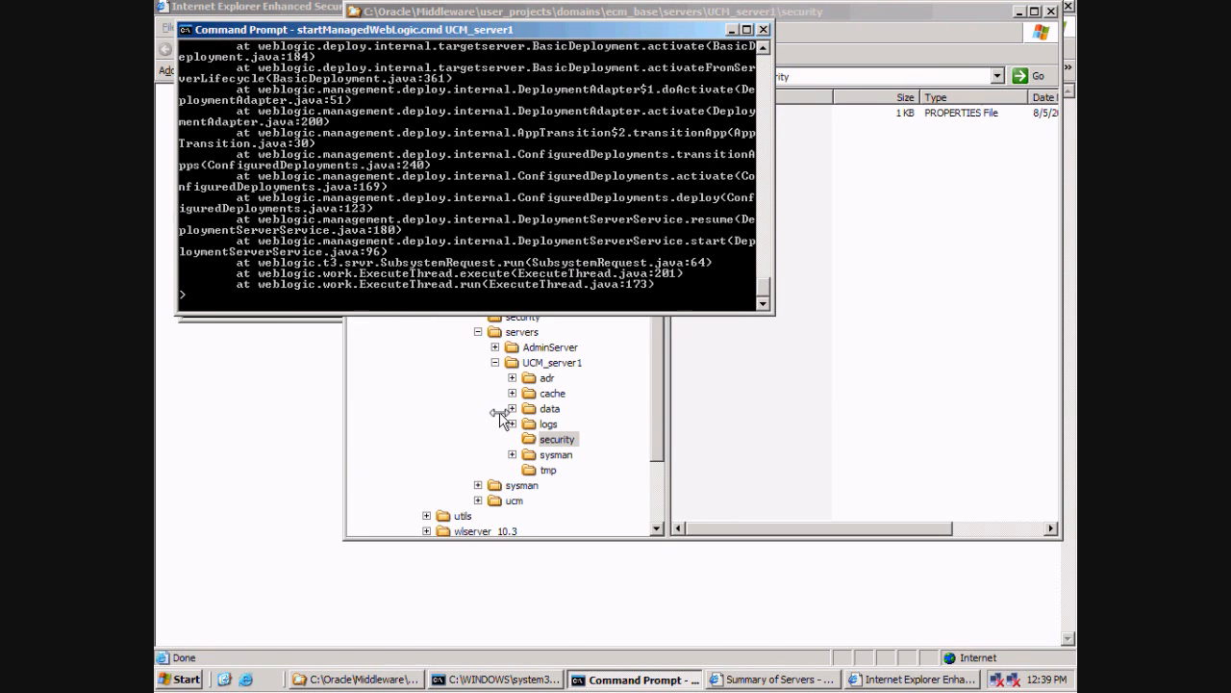
Scroll back through the UCM_server1 console log to review the stack trace, then return toward the bottom.
scroll(589, 169, "up", 1)
scroll(589, 170, "up", 5)
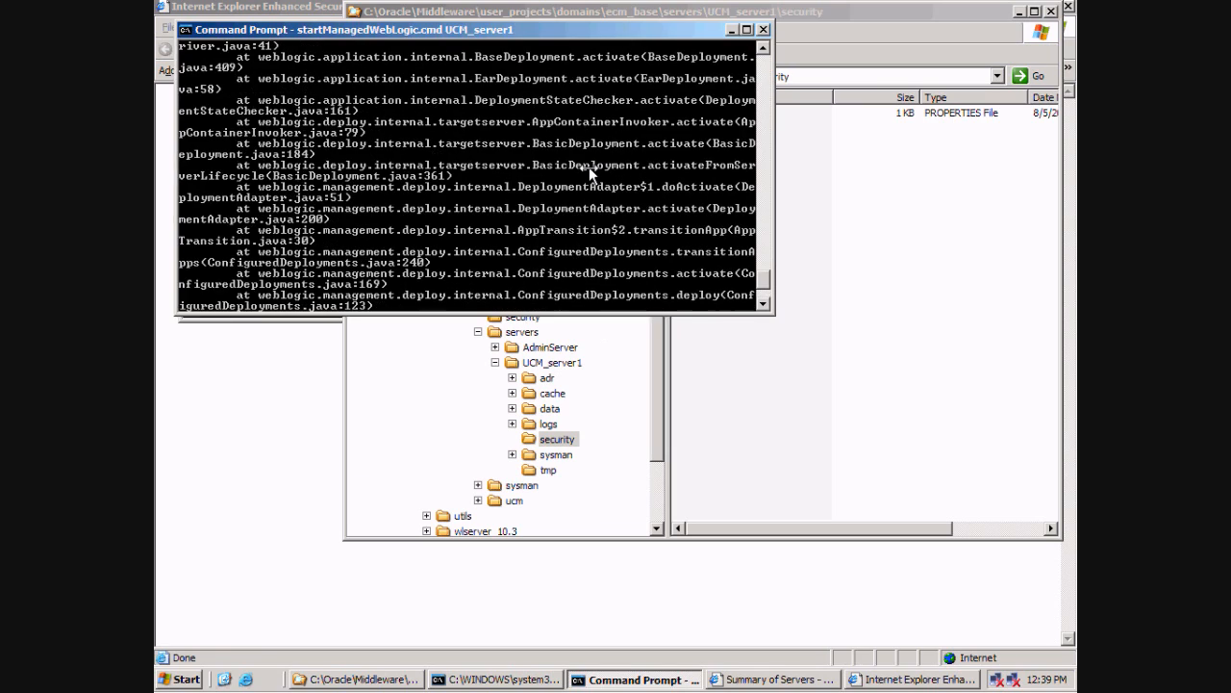
scroll(588, 169, "up", 6)
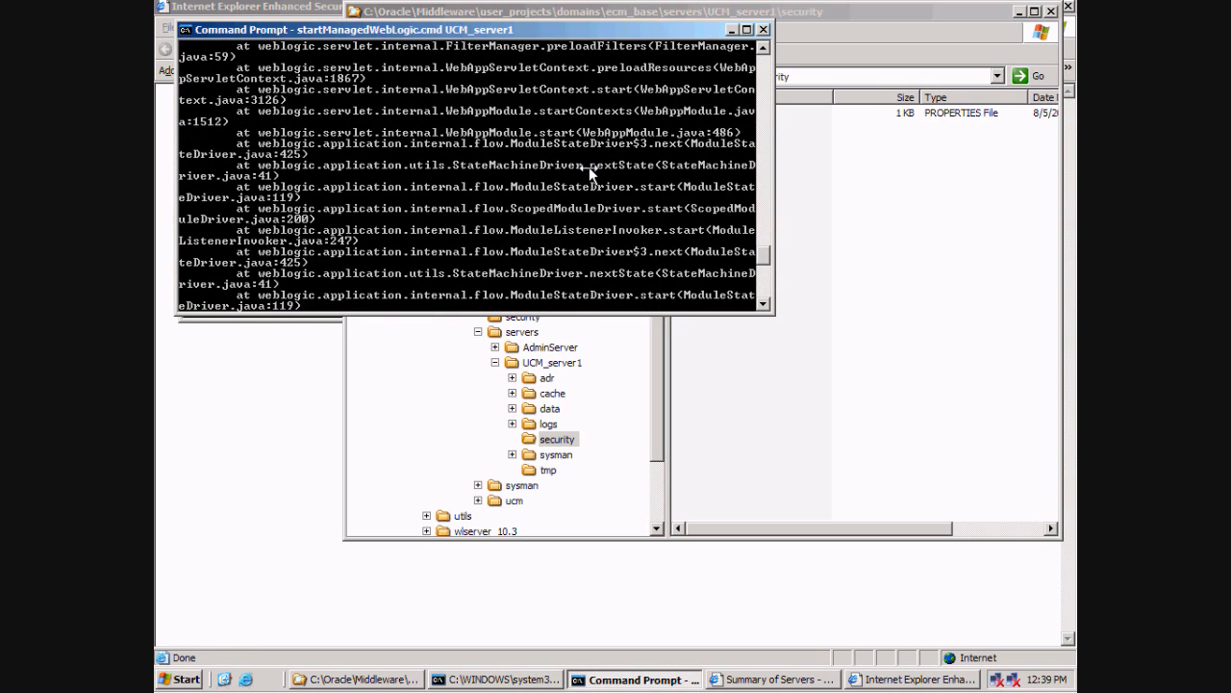
scroll(589, 167, "down", 12)
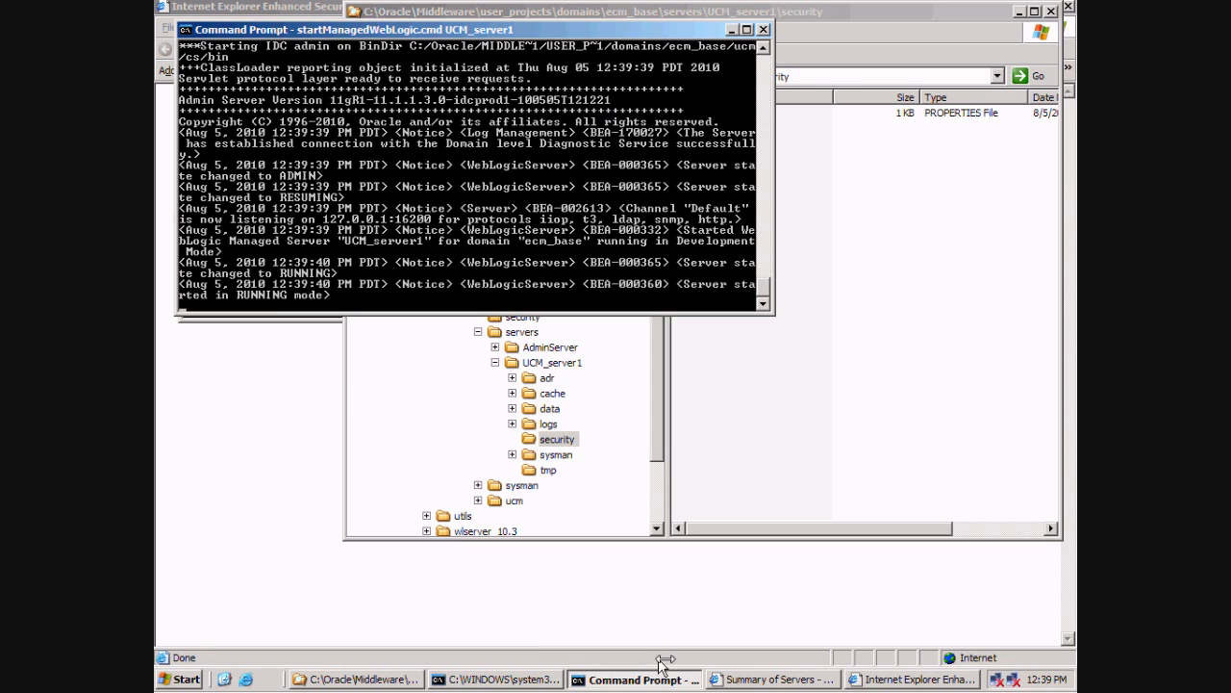
In Internet Explorer, load the Content Server sign-in page at vpcserver:16200/cs from the 'vpc' address suggestion.
left_click(873, 680)
left_click(403, 73)
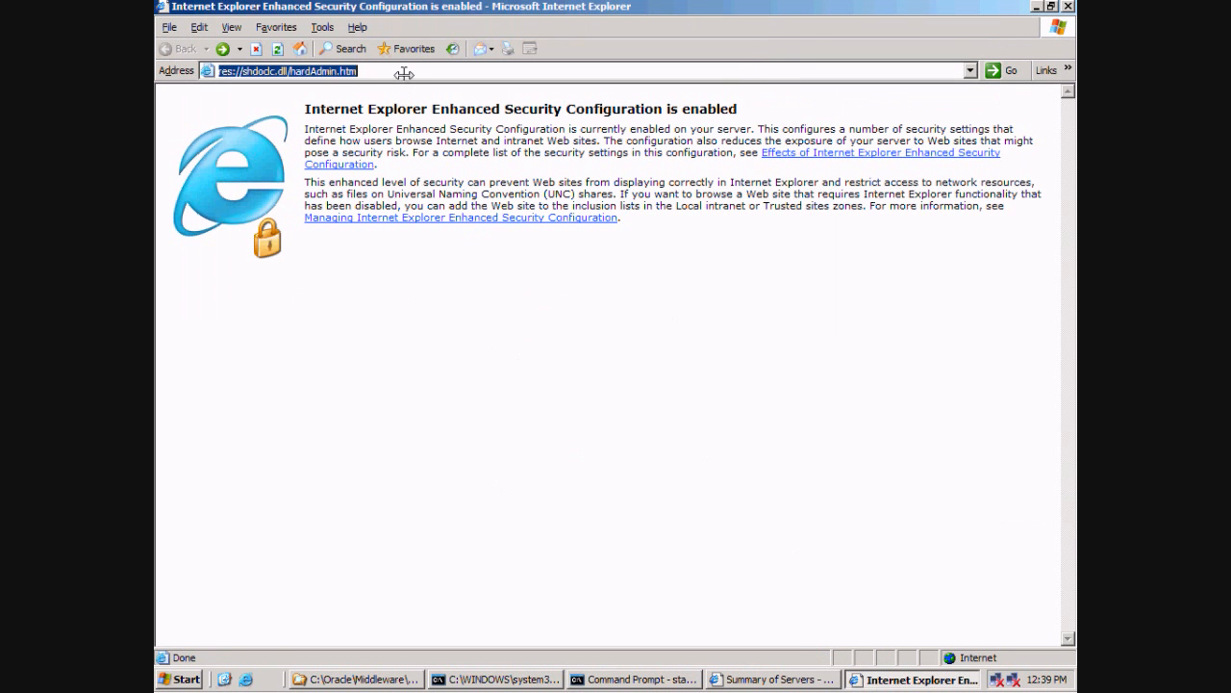
type("vpc")
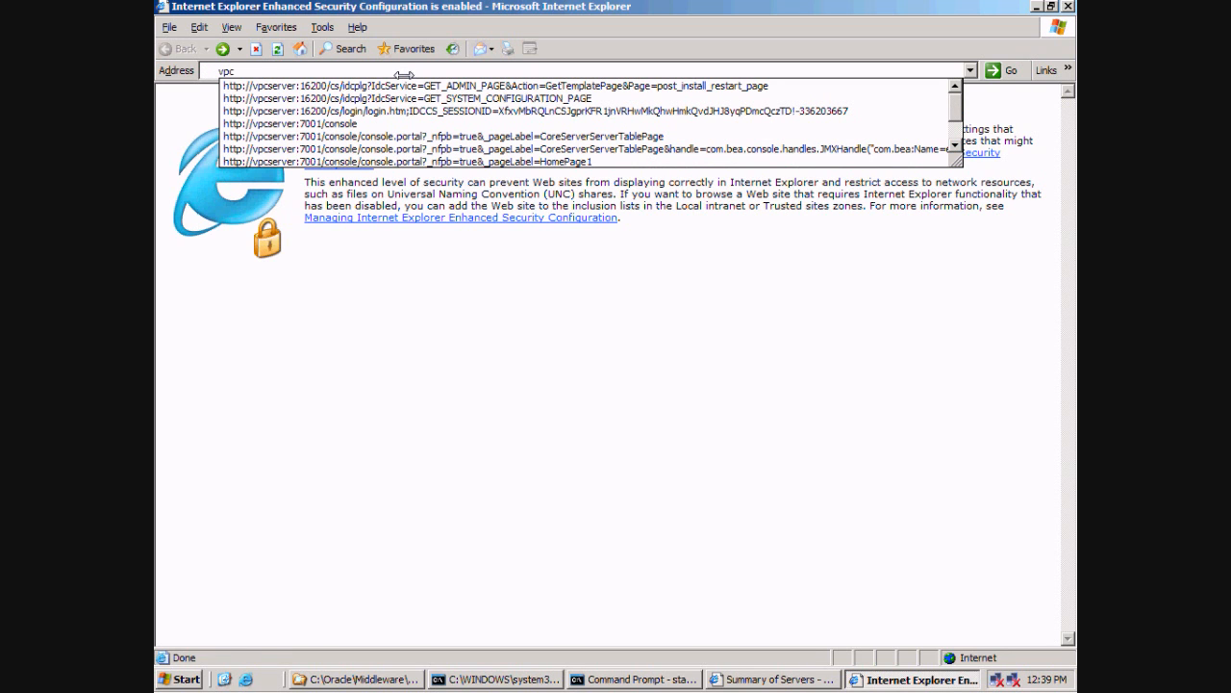
key("Down")
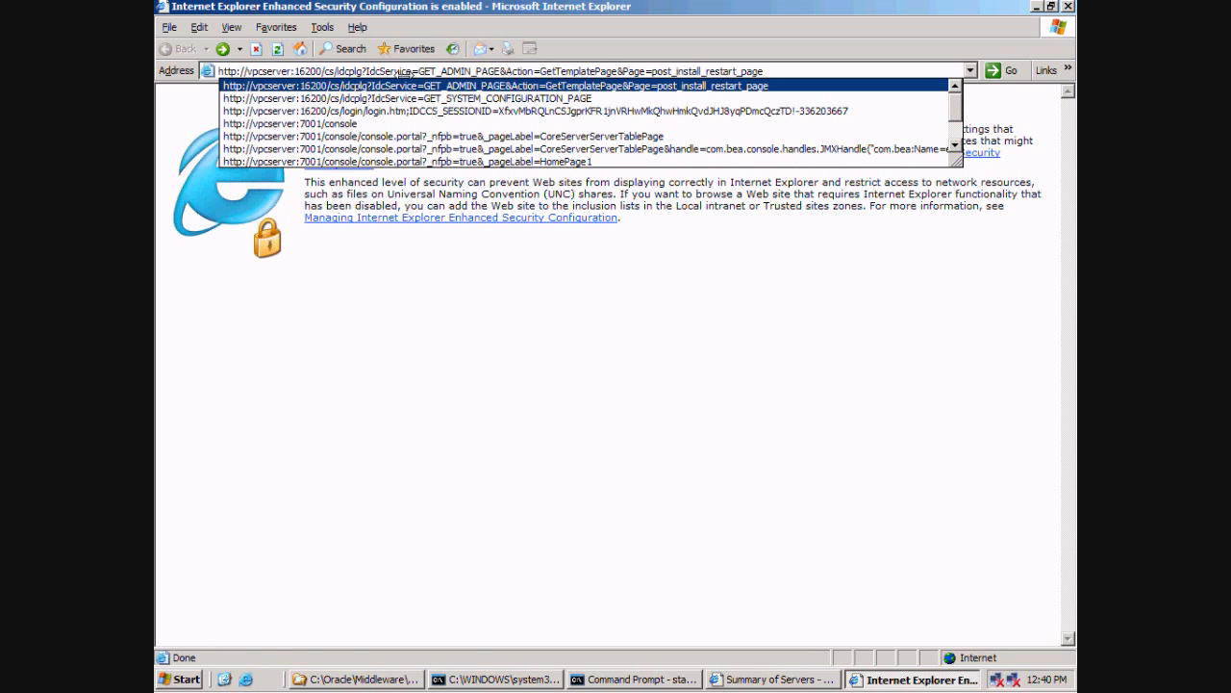
key("Return")
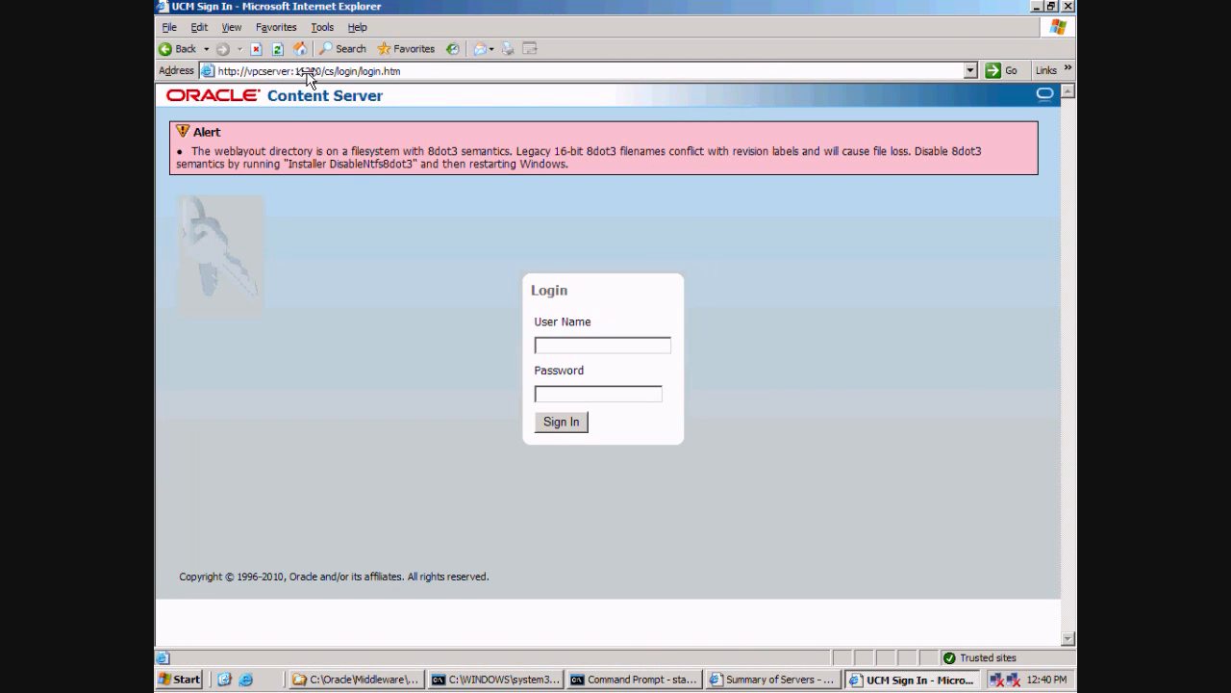
Enter the administrator user name and begin typing the account password.
left_click(594, 348)
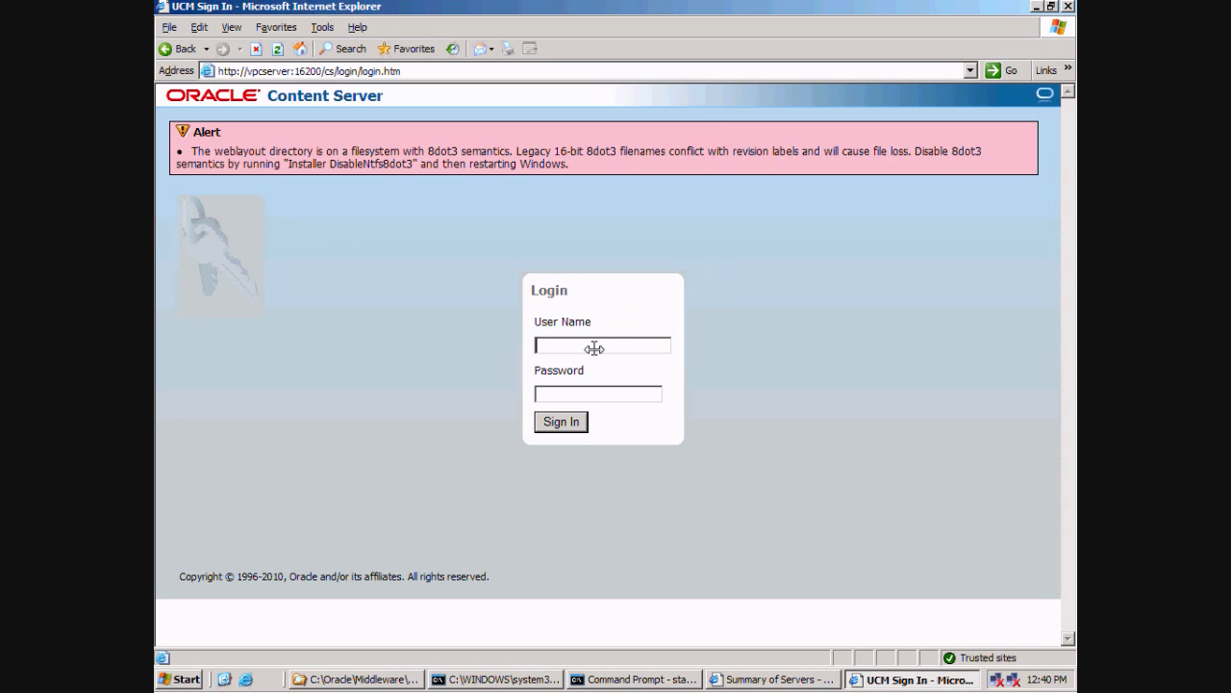
type("weblogic")
left_click(594, 391)
type("welc")
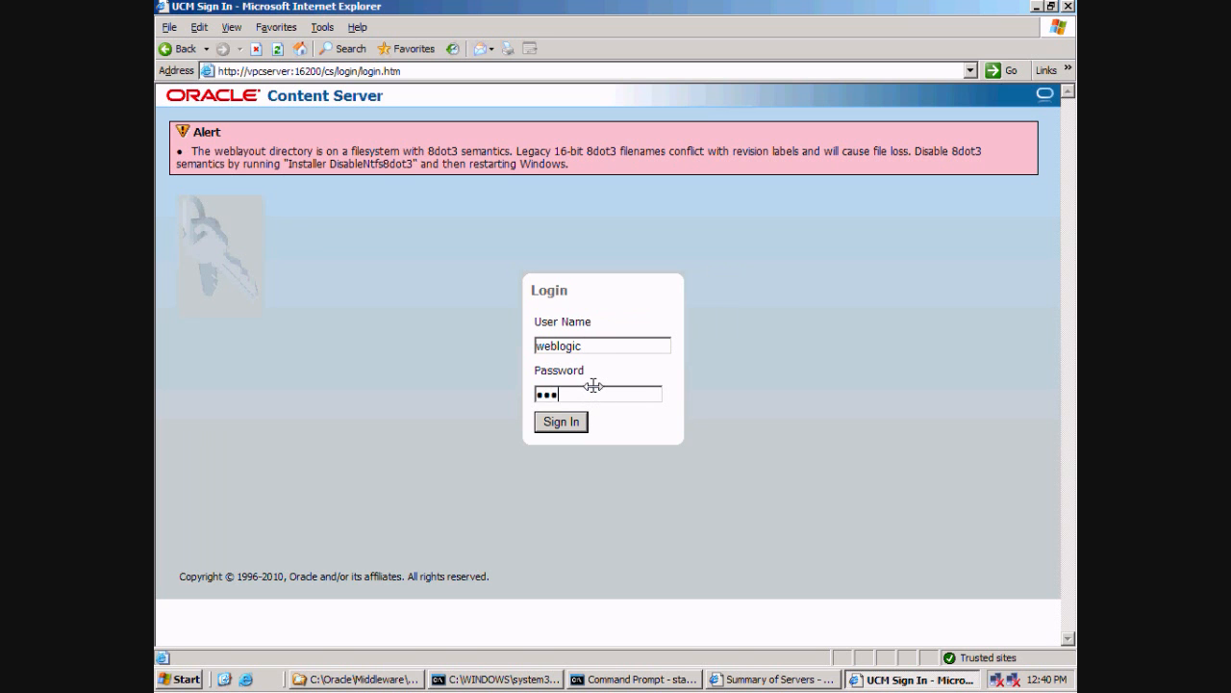